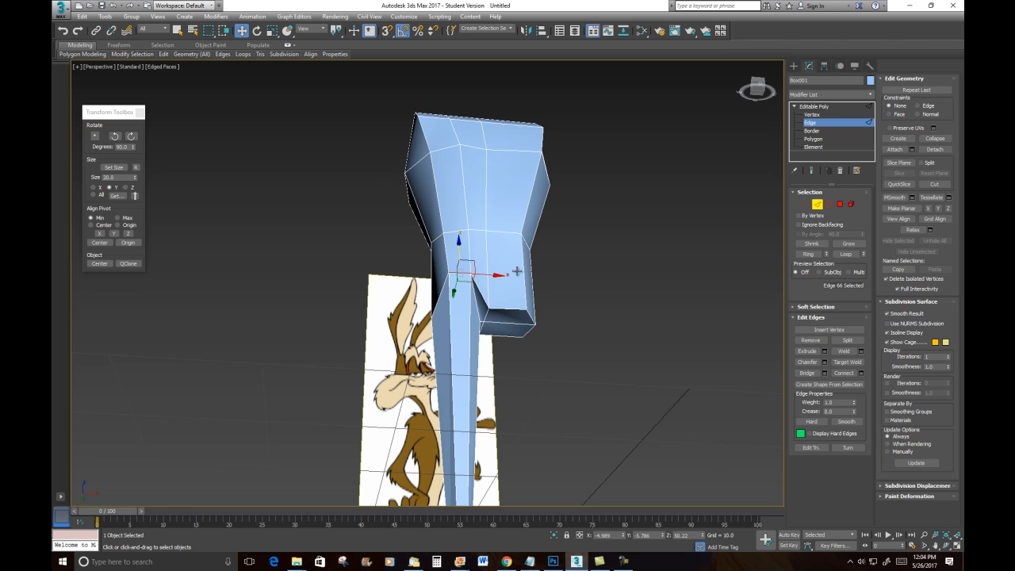
# - Raise the outer front vertex at the top of the leg and move the middle front vertex inward toward the crotch
pyautogui.click(806, 204)
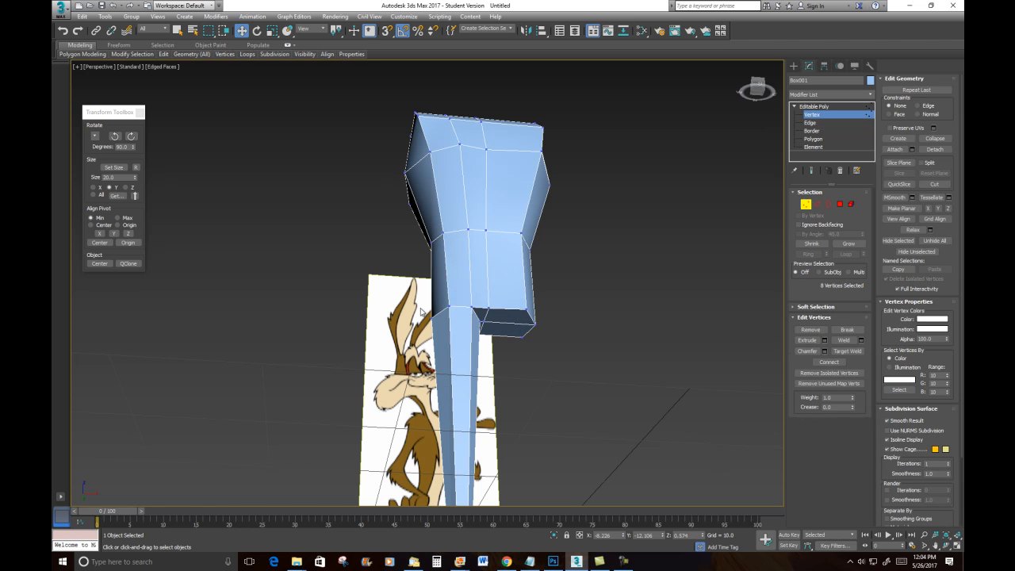
pyautogui.click(448, 306)
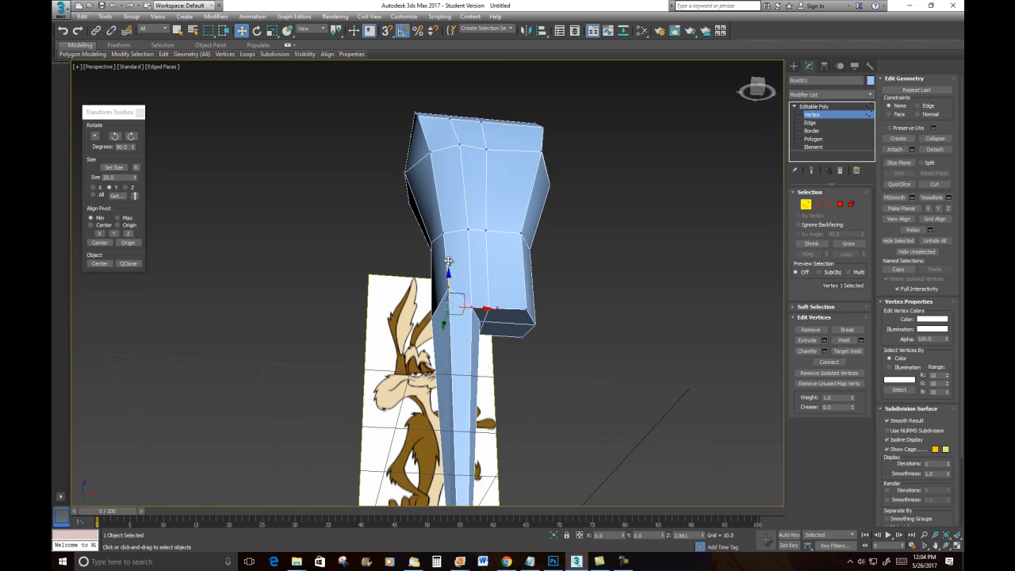
pyautogui.click(448, 269)
pyautogui.click(472, 306)
pyautogui.moveTo(470, 280); pyautogui.dragTo(470, 270)
pyautogui.keyDown('alt'); pyautogui.moveTo(471, 270); pyautogui.dragTo(415, 322, button='middle'); pyautogui.keyUp('alt')
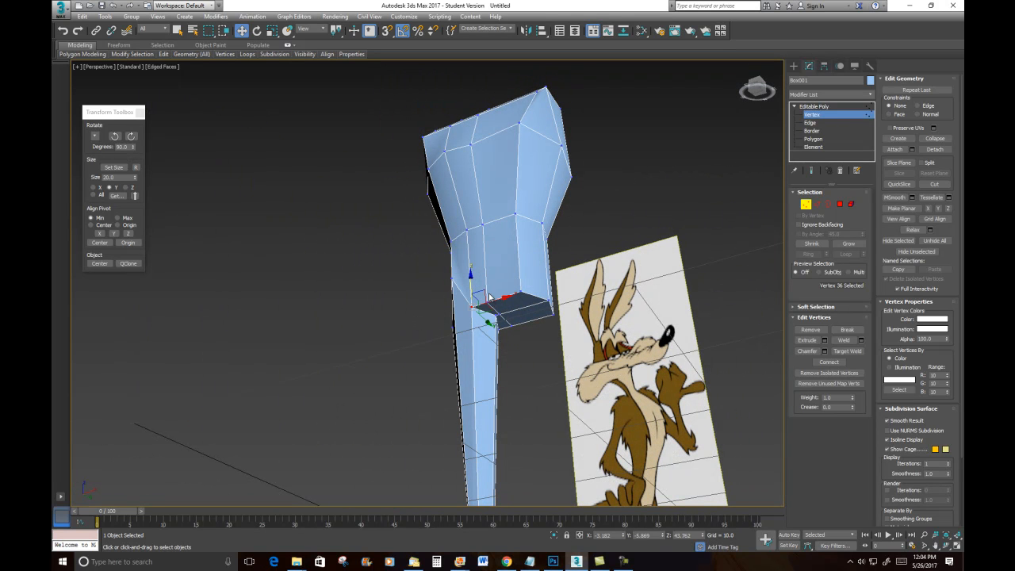
pyautogui.moveTo(485, 306); pyautogui.dragTo(507, 298)
pyautogui.keyDown('alt'); pyautogui.moveTo(485, 261); pyautogui.dragTo(553, 267, button='middle'); pyautogui.keyUp('alt')
pyautogui.scroll(3, 465, 276)
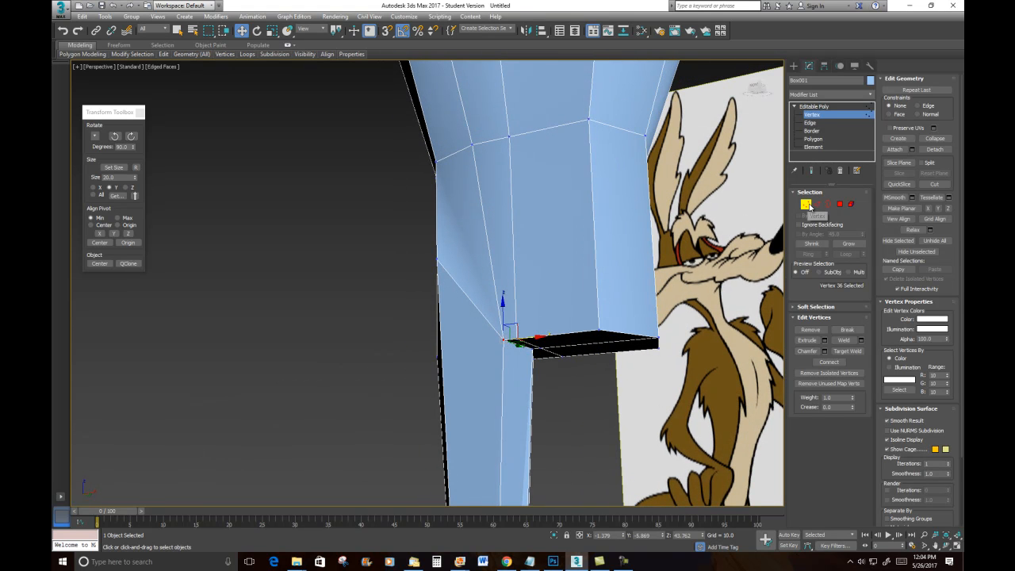
# - Raise the short front crotch edge slightly where the leg meets the torso
pyautogui.press('2')
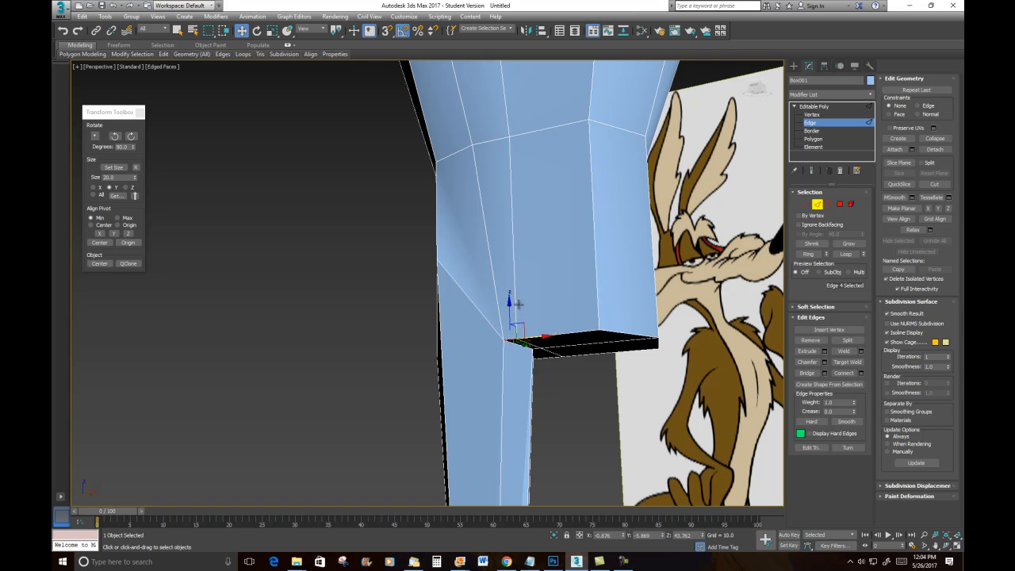
pyautogui.moveTo(512, 304); pyautogui.dragTo(513, 285)
pyautogui.hotkey('shift', 'z')
# - Raise the outer side and back vertices at the top of the leg to slope the hip line upward
pyautogui.keyDown('alt'); pyautogui.moveTo(519, 321); pyautogui.dragTo(706, 305, button='middle'); pyautogui.keyUp('alt')
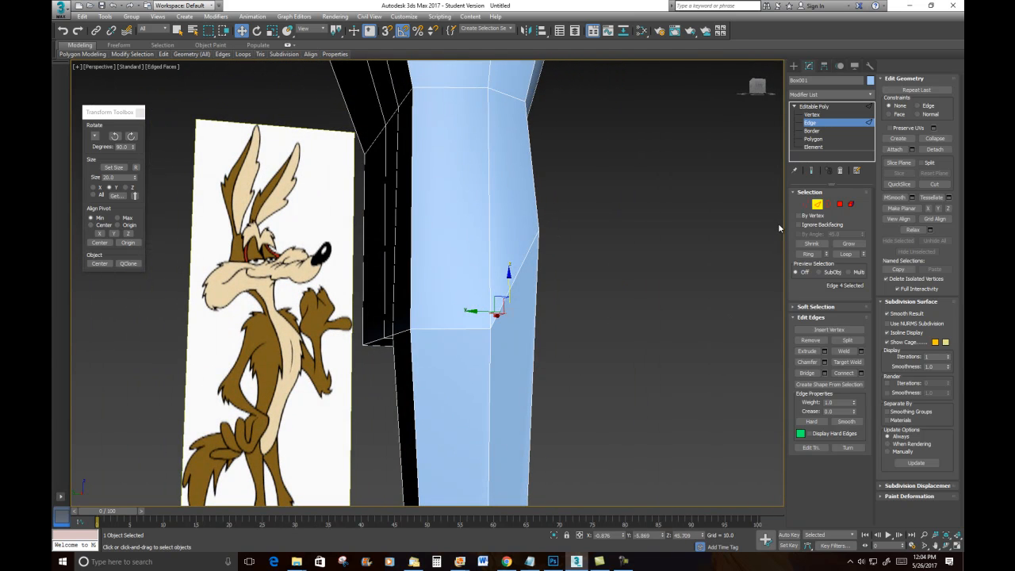
pyautogui.click(806, 204)
pyautogui.keyDown('alt'); pyautogui.moveTo(490, 371); pyautogui.dragTo(466, 381, button='middle'); pyautogui.keyUp('alt')
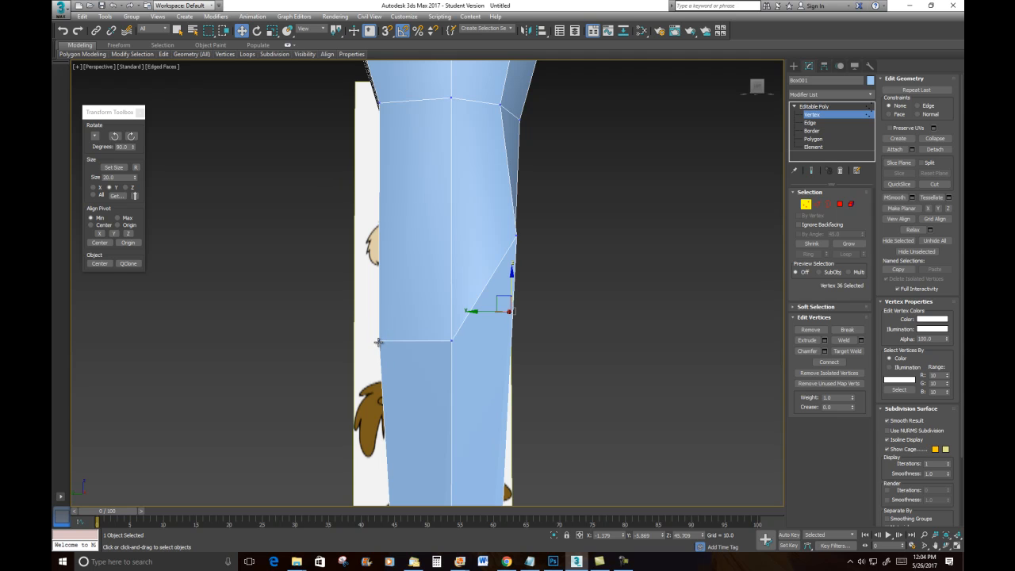
pyautogui.click(449, 342)
pyautogui.moveTo(451, 307); pyautogui.dragTo(462, 240)
pyautogui.click(379, 340)
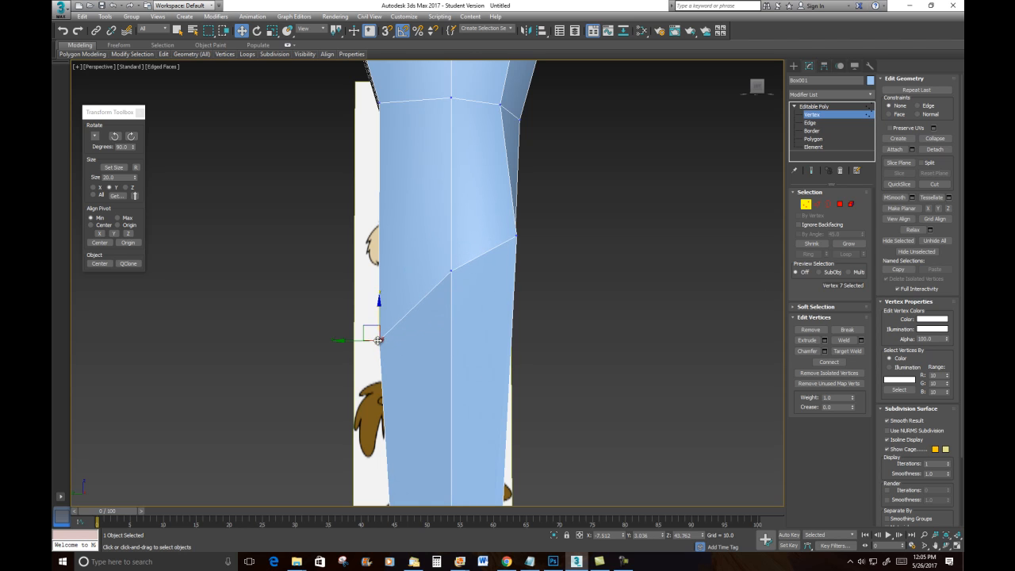
pyautogui.moveTo(418, 335)
pyautogui.keyDown('alt'); pyautogui.mouseDown(button='middle')
pyautogui.moveTo(476, 347)
pyautogui.moveTo(507, 309)
pyautogui.mouseUp(button='middle'); pyautogui.keyUp('alt')
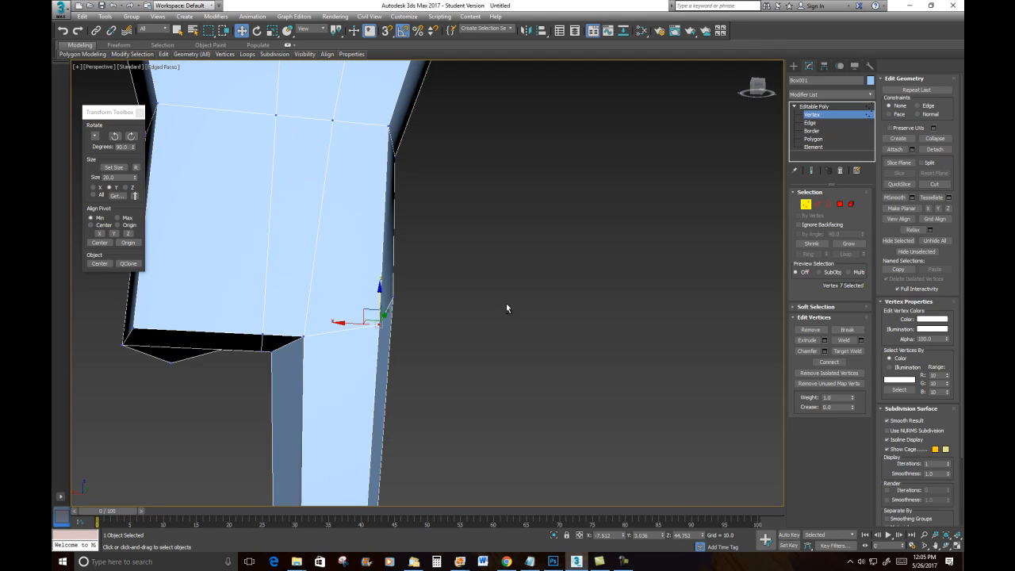
# - Shift the two inner back vertices at the top of the leg toward the crotch and raise the innermost one slightly
pyautogui.click(303, 338)
pyautogui.moveTo(285, 334); pyautogui.dragTo(253, 348)
pyautogui.click(268, 352)
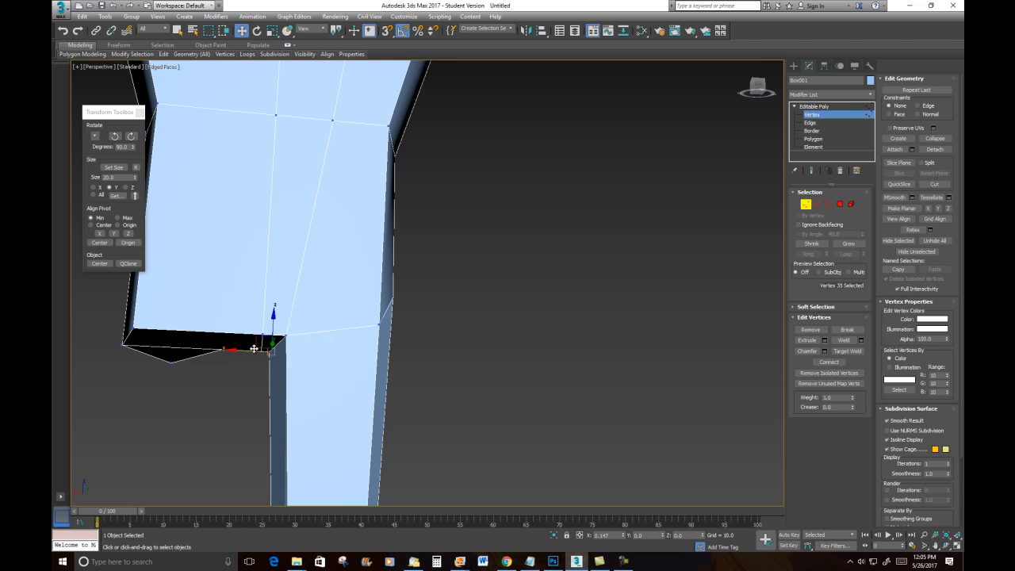
pyautogui.keyDown('alt'); pyautogui.moveTo(315, 367); pyautogui.dragTo(135, 401, button='middle'); pyautogui.keyUp('alt')
pyautogui.moveTo(245, 359); pyautogui.dragTo(378, 299, button='middle')
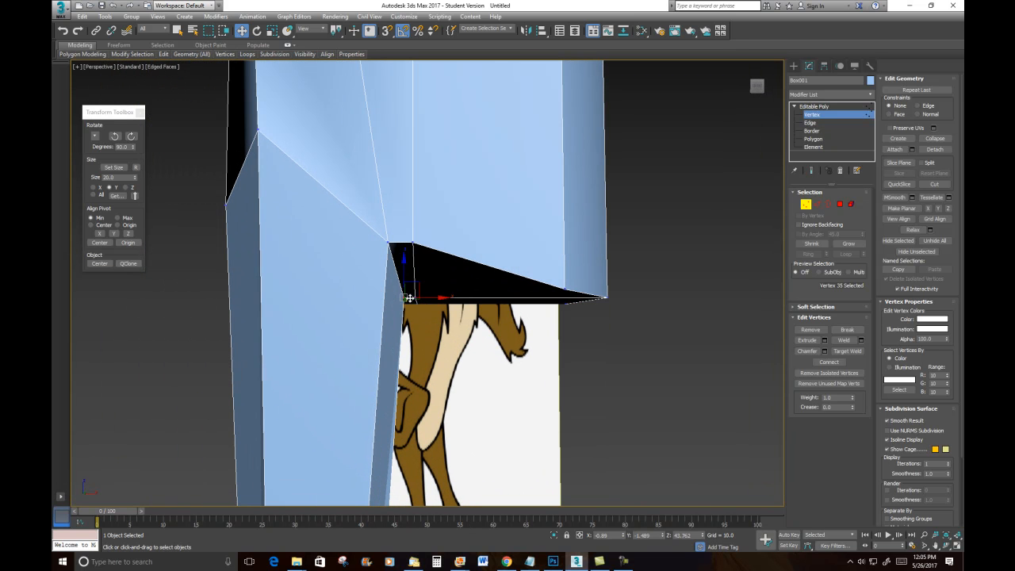
pyautogui.moveTo(403, 266); pyautogui.dragTo(404, 276)
# - Connect the six vertical edges of the leg with one new edge loop at knee height
pyautogui.scroll(-2, 395, 318)
pyautogui.scroll(-5, 395, 318)
pyautogui.moveTo(380, 328)
pyautogui.keyDown('alt'); pyautogui.mouseDown(button='middle')
pyautogui.moveTo(389, 333)
pyautogui.moveTo(380, 322)
pyautogui.mouseUp(button='middle'); pyautogui.keyUp('alt')
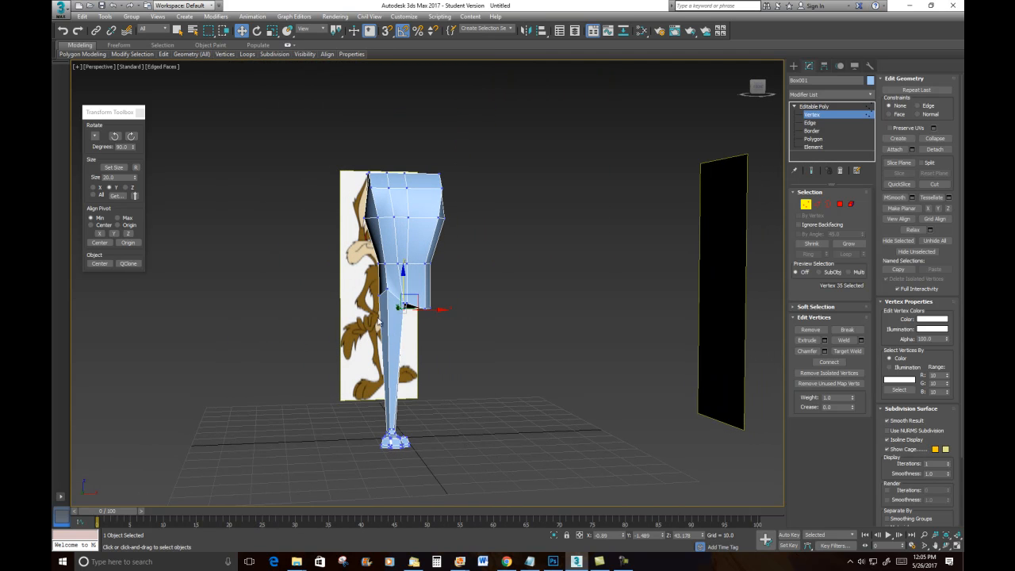
pyautogui.scroll(3, 377, 319)
pyautogui.scroll(3, 376, 315)
pyautogui.scroll(-4, 395, 310)
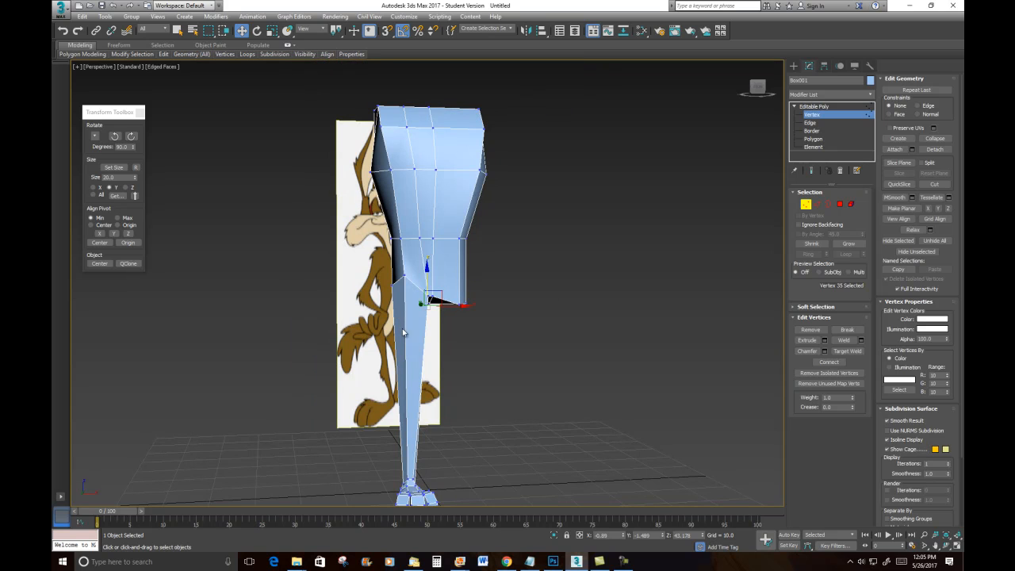
pyautogui.click(818, 205)
pyautogui.keyDown('alt'); pyautogui.moveTo(518, 387); pyautogui.dragTo(501, 390, button='middle'); pyautogui.keyUp('alt')
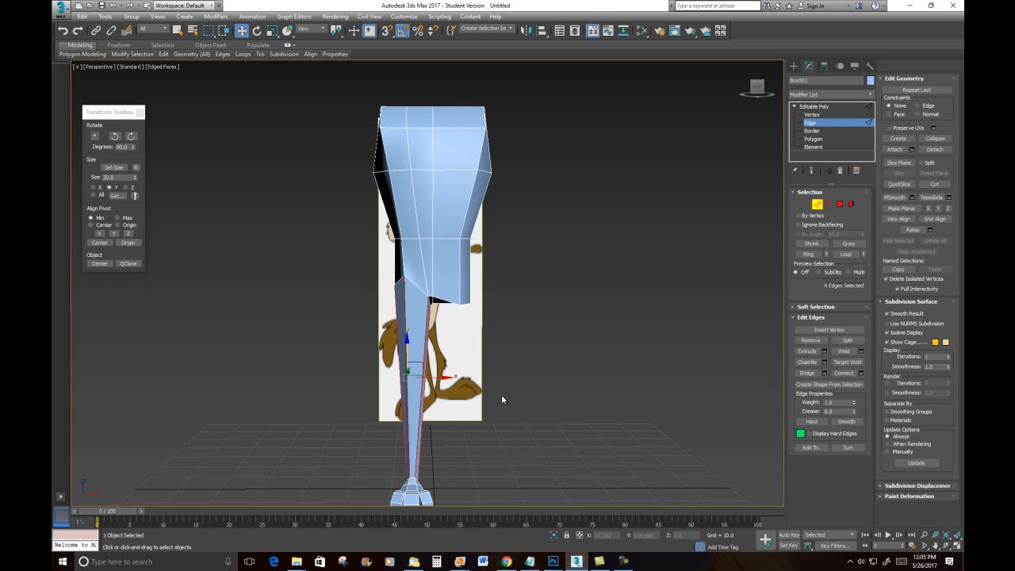
pyautogui.rightClick(391, 333)
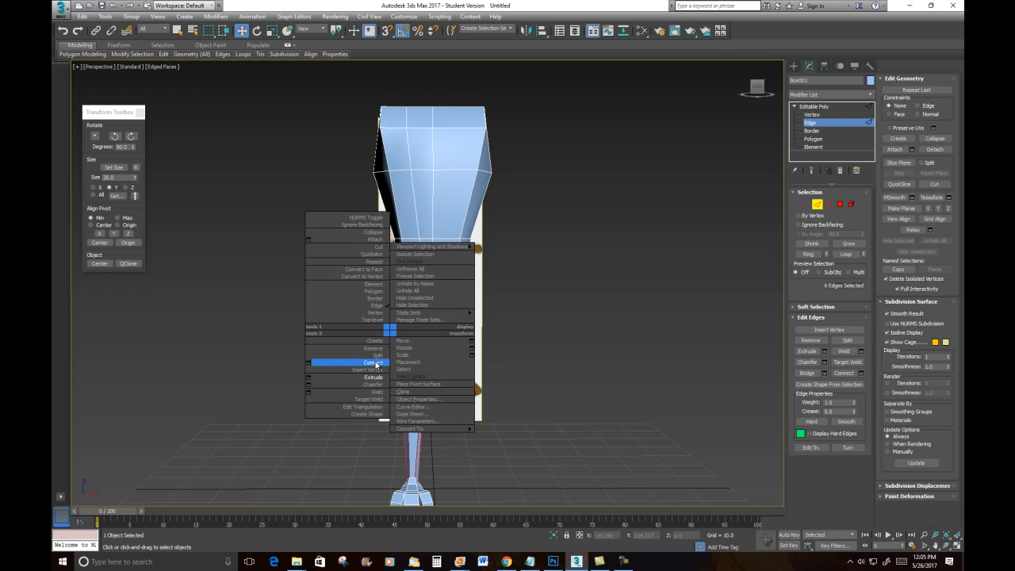
pyautogui.click(376, 363)
# - Scale the new knee edge loop vertically so that it lies flat and level
pyautogui.keyDown('alt'); pyautogui.moveTo(441, 389); pyautogui.dragTo(505, 379, button='middle'); pyautogui.keyUp('alt')
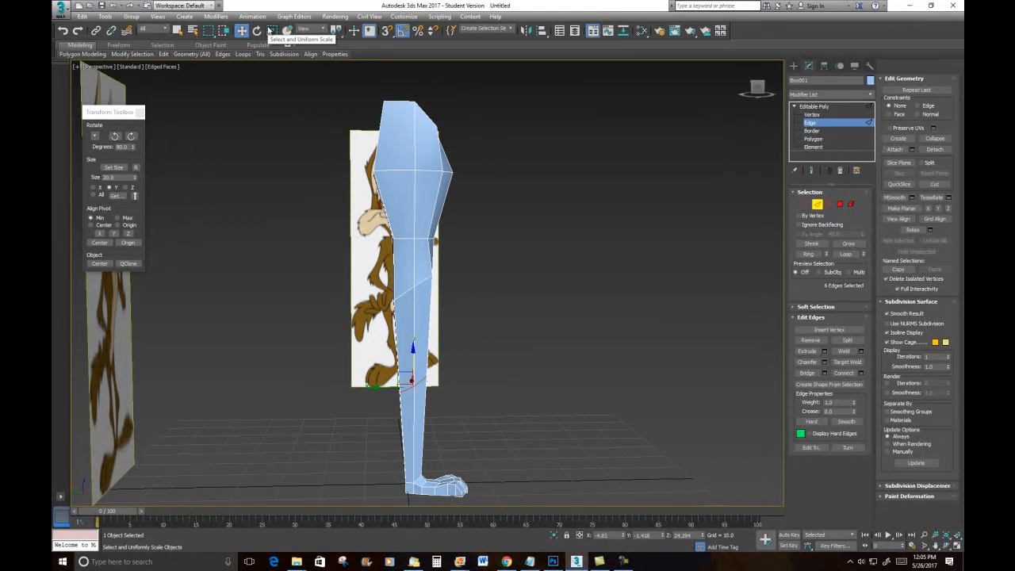
pyautogui.click(272, 31)
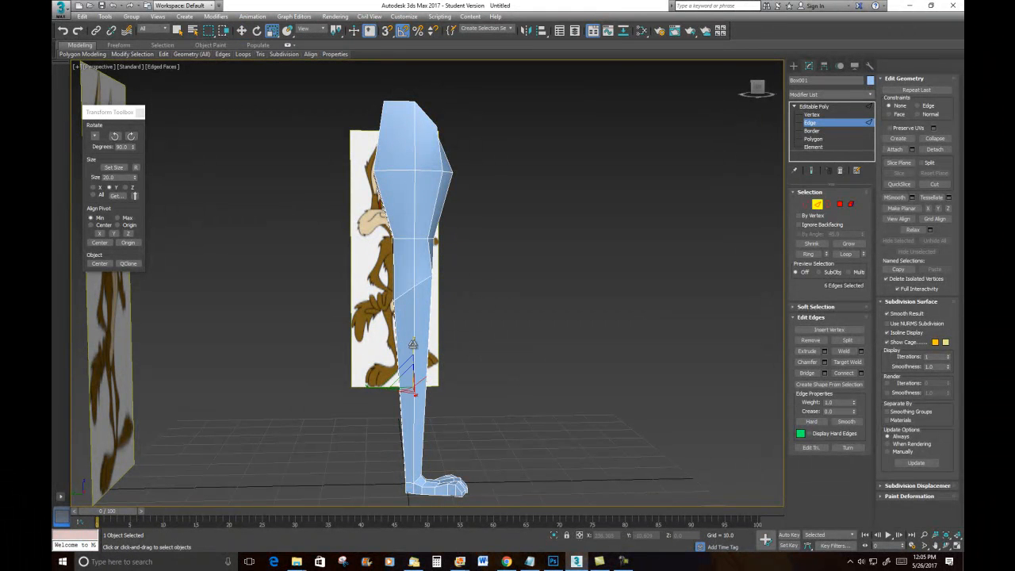
pyautogui.moveTo(413, 398); pyautogui.dragTo(414, 104)
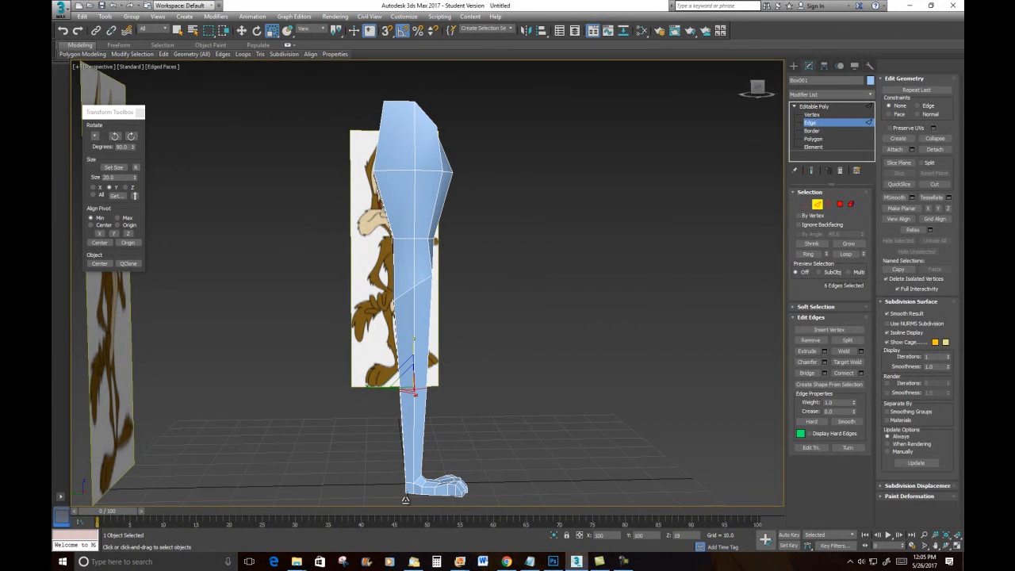
pyautogui.moveTo(485, 219); pyautogui.dragTo(516, 416)
# - Chamfer the knee edge loop with an amount of 2.44 and 2 segments
pyautogui.keyDown('alt'); pyautogui.moveTo(516, 415); pyautogui.dragTo(582, 225, button='middle'); pyautogui.keyUp('alt')
pyautogui.scroll(4, 434, 374)
pyautogui.scroll(-3, 541, 213)
pyautogui.rightClick(583, 210)
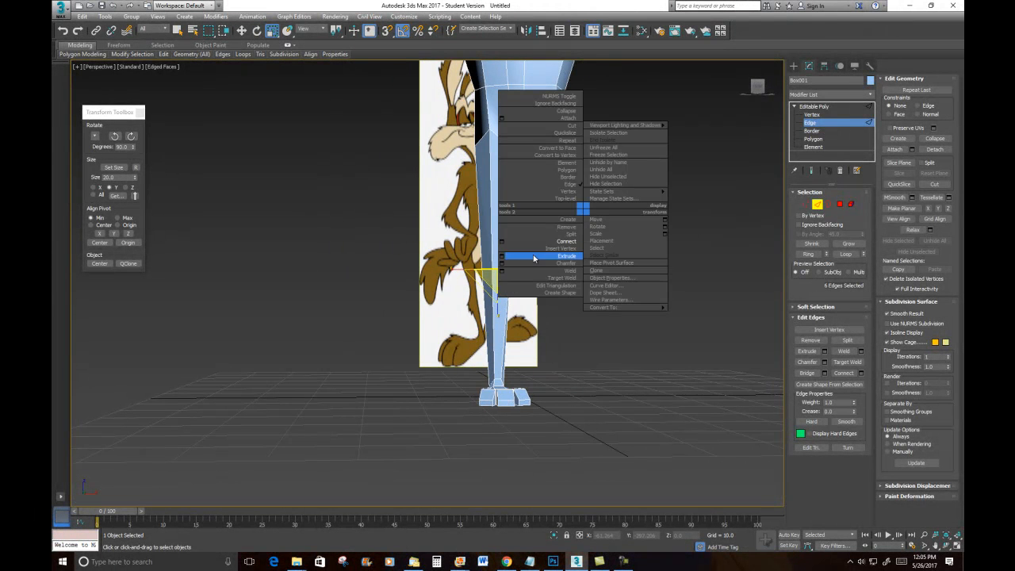
pyautogui.click(515, 264)
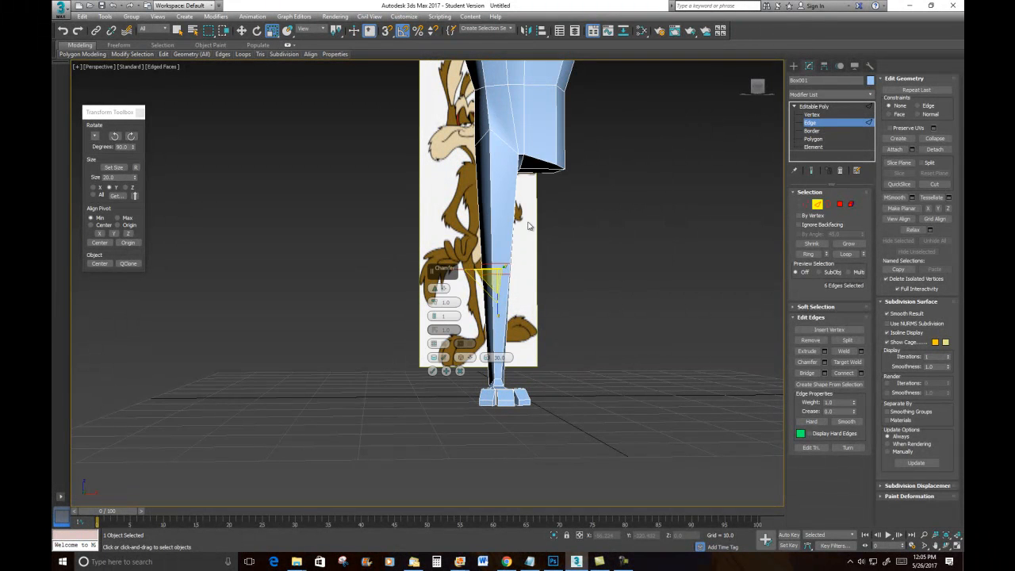
pyautogui.moveTo(435, 303); pyautogui.dragTo(439, 297)
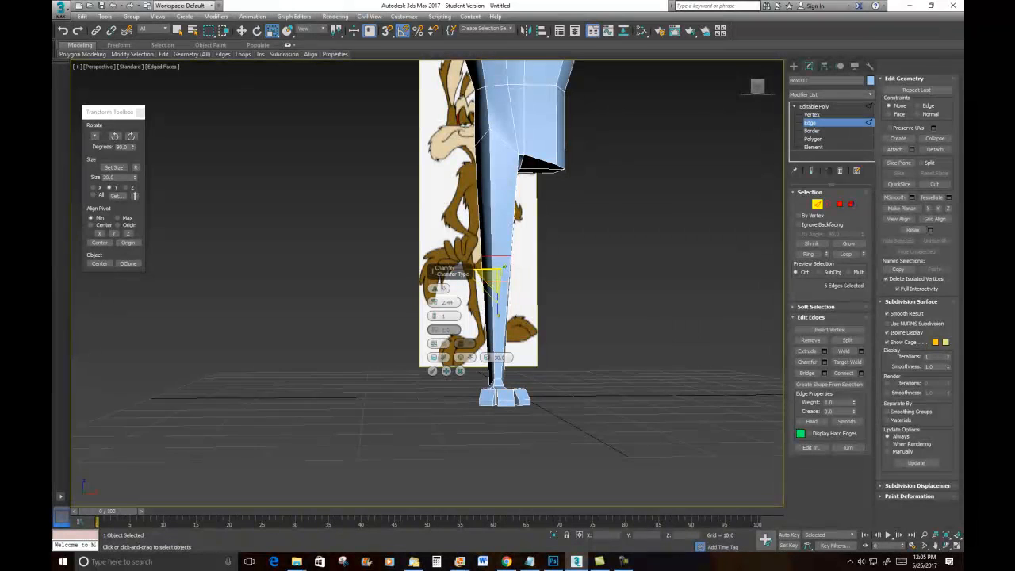
pyautogui.hotkey('alt', 'Tab')
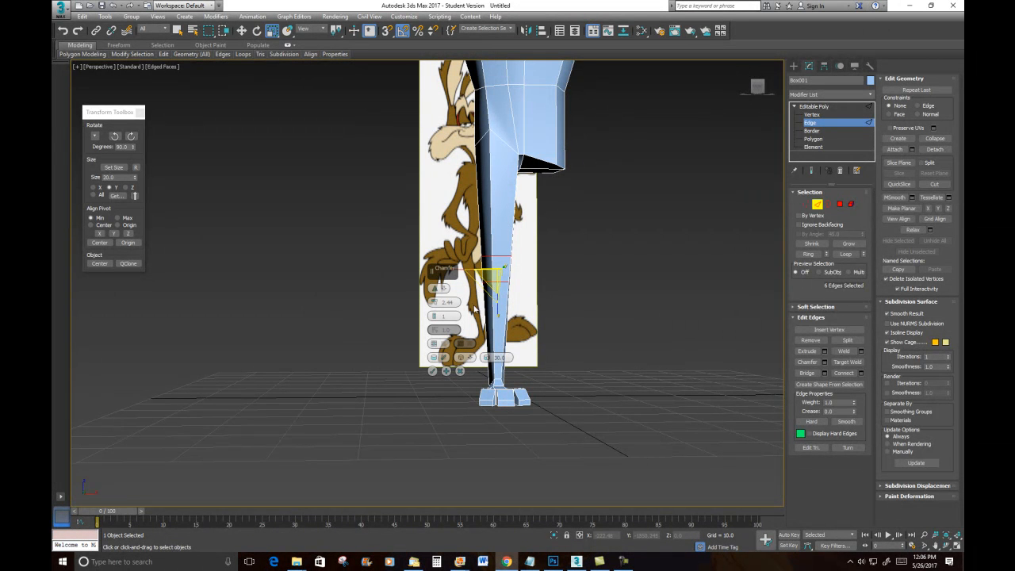
pyautogui.scroll(2, 515, 277)
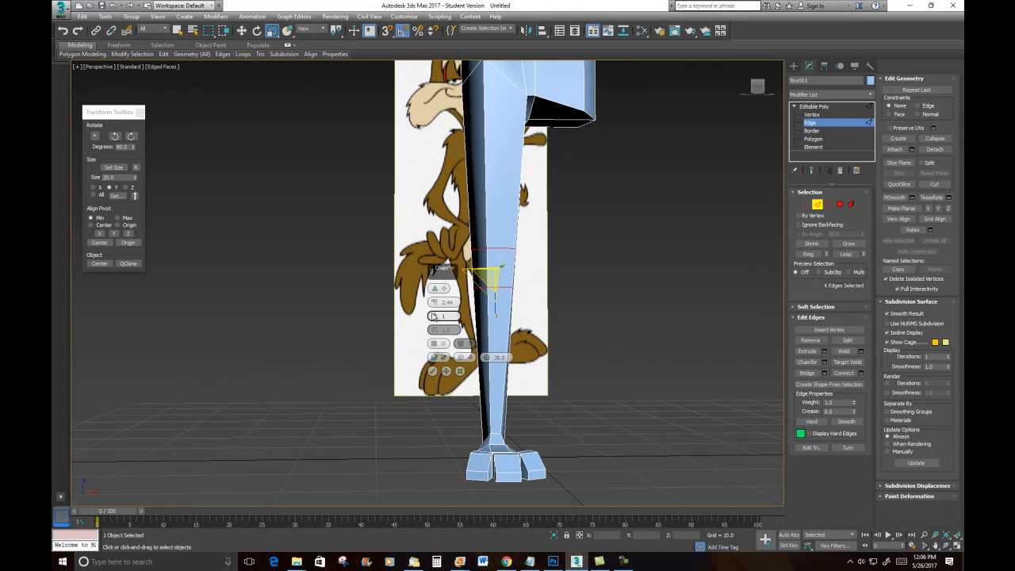
pyautogui.moveTo(567, 249)
pyautogui.keyDown('alt'); pyautogui.mouseDown(button='middle')
pyautogui.moveTo(476, 278)
pyautogui.moveTo(599, 248)
pyautogui.moveTo(604, 218)
pyautogui.moveTo(555, 264)
pyautogui.mouseUp(button='middle'); pyautogui.keyUp('alt')
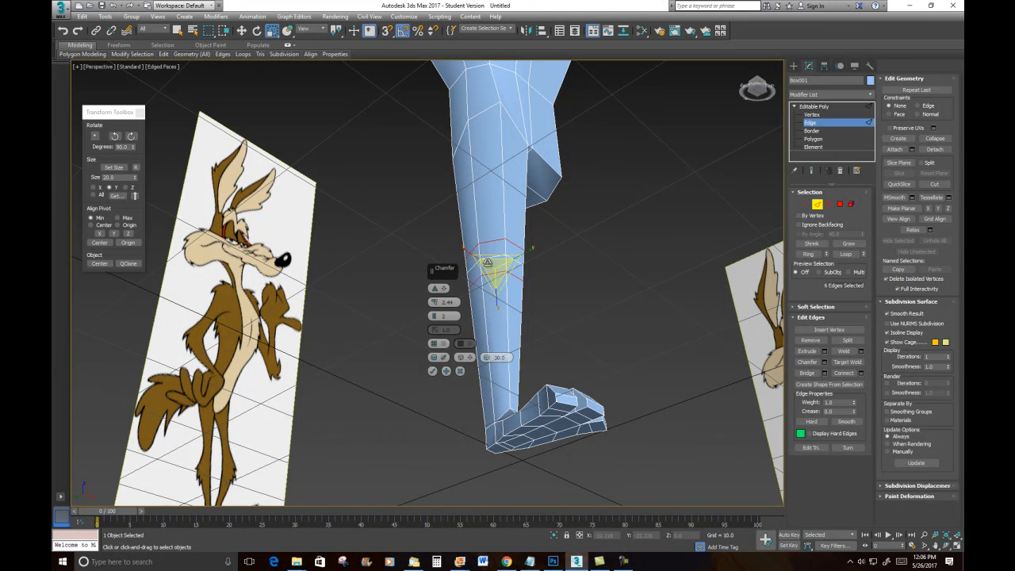
pyautogui.click(432, 371)
# - Pull the outer vertices of the middle knee row outward and move the knee's inner-side vertices toward the leg to shape the joint
pyautogui.keyDown('alt'); pyautogui.moveTo(549, 297); pyautogui.dragTo(492, 337, button='middle'); pyautogui.keyUp('alt')
pyautogui.click(805, 204)
pyautogui.keyDown('alt'); pyautogui.moveTo(516, 288); pyautogui.dragTo(457, 319, button='middle'); pyautogui.keyUp('alt')
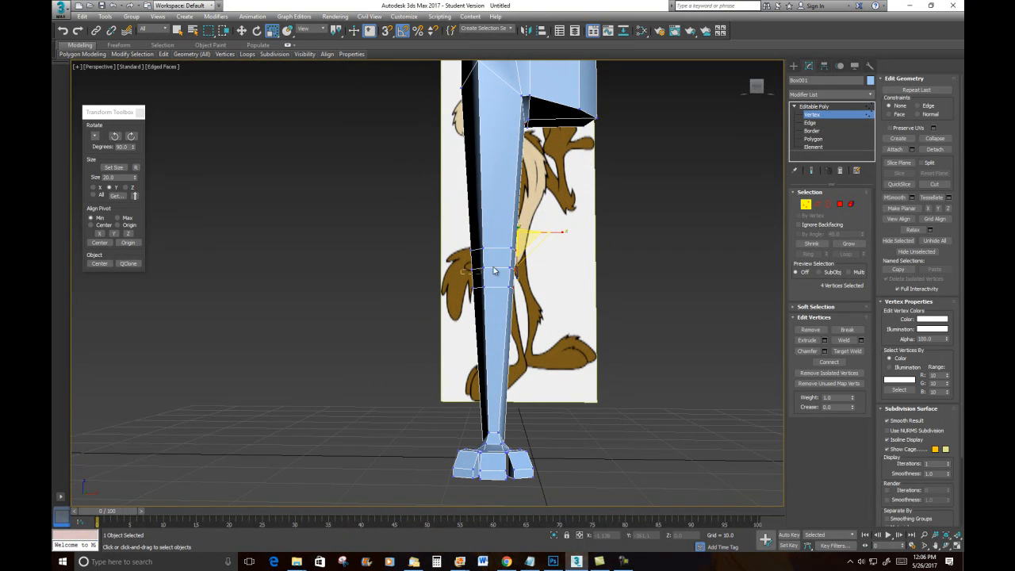
pyautogui.moveTo(492, 263)
pyautogui.mouseDown()
pyautogui.moveTo(506, 268)
pyautogui.moveTo(495, 267)
pyautogui.mouseUp()
pyautogui.press('w')
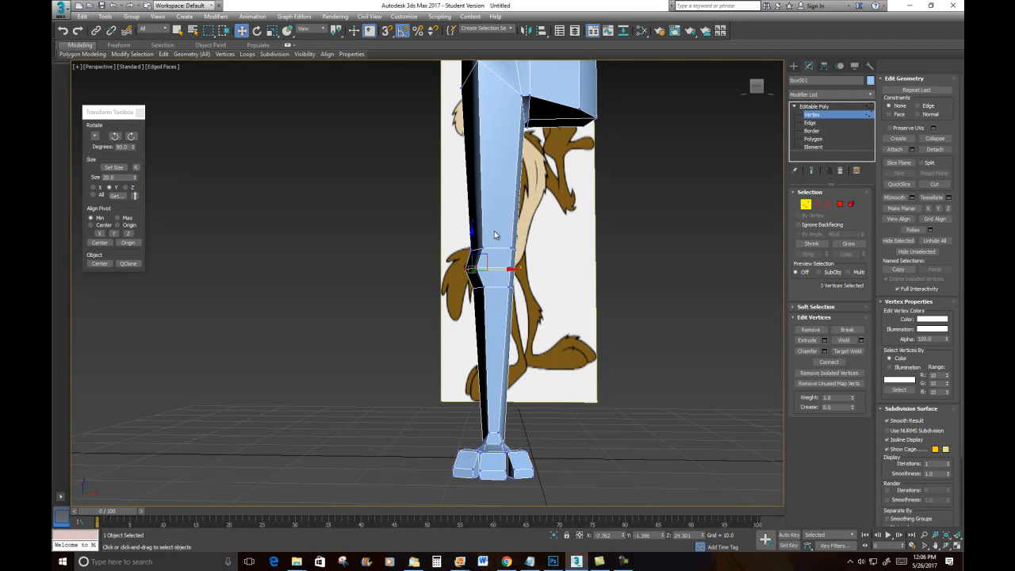
pyautogui.moveTo(536, 317); pyautogui.dragTo(539, 318)
pyautogui.moveTo(543, 269); pyautogui.dragTo(525, 268)
# - Connect the six vertical thigh edges above the knee with two new edge loops
pyautogui.scroll(-3, 544, 205)
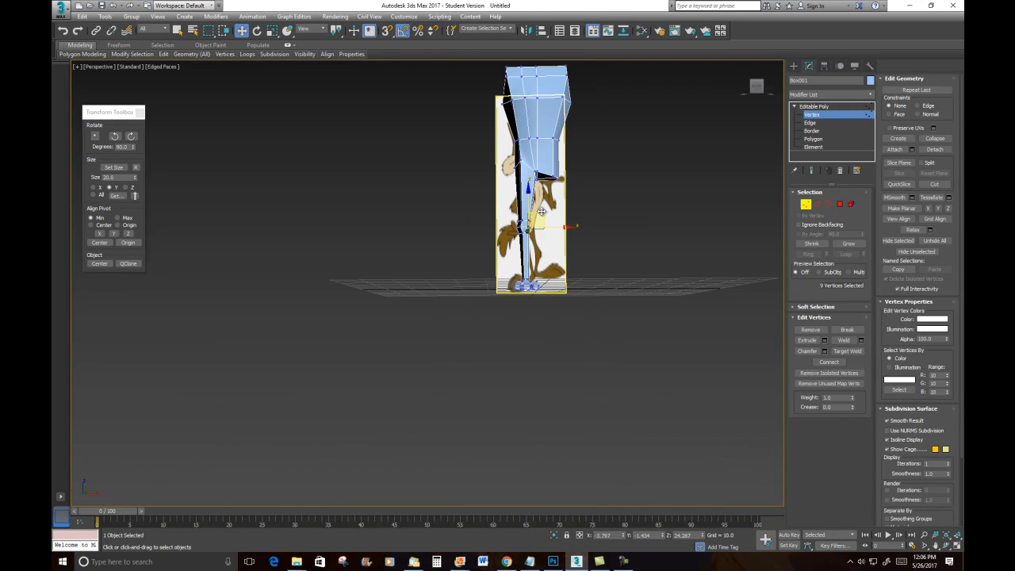
pyautogui.scroll(4, 539, 201)
pyautogui.scroll(-2, 538, 200)
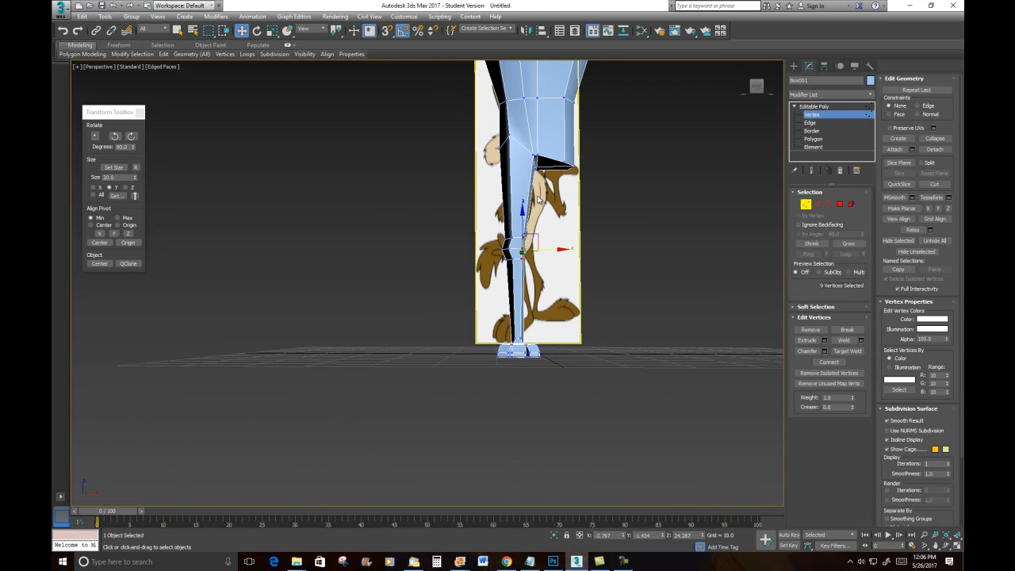
pyautogui.scroll(2, 538, 199)
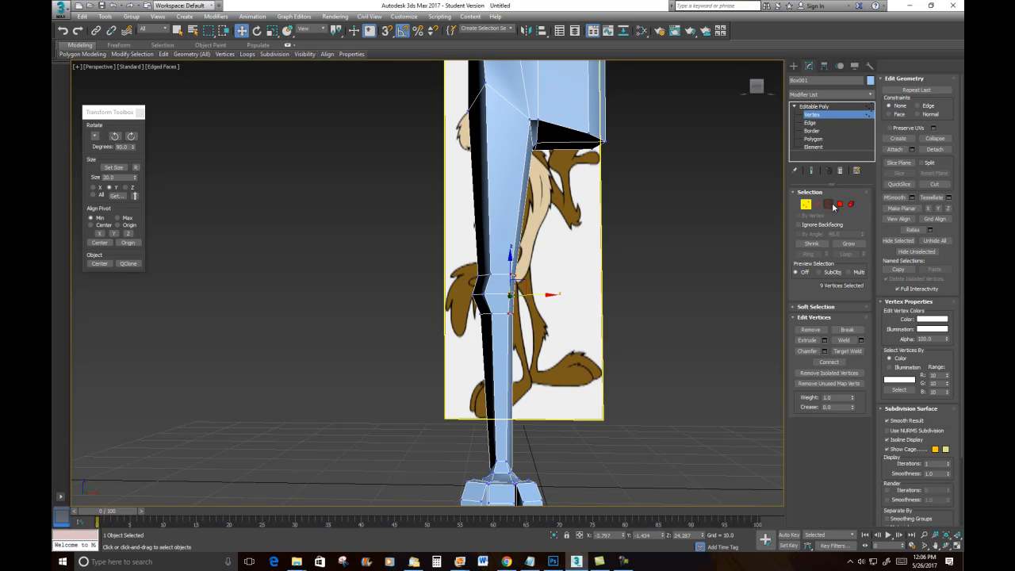
pyautogui.click(817, 204)
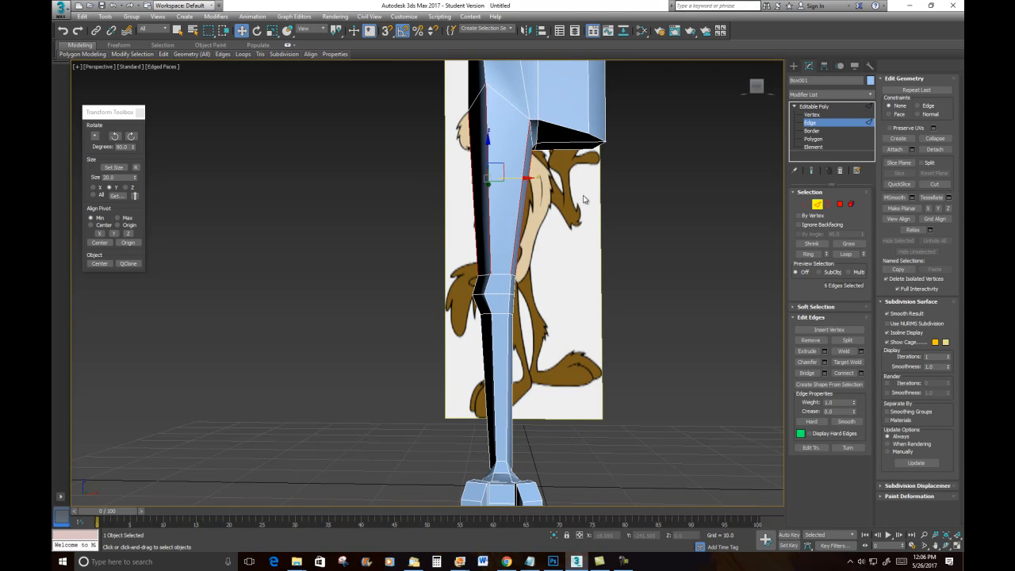
pyautogui.rightClick(518, 168)
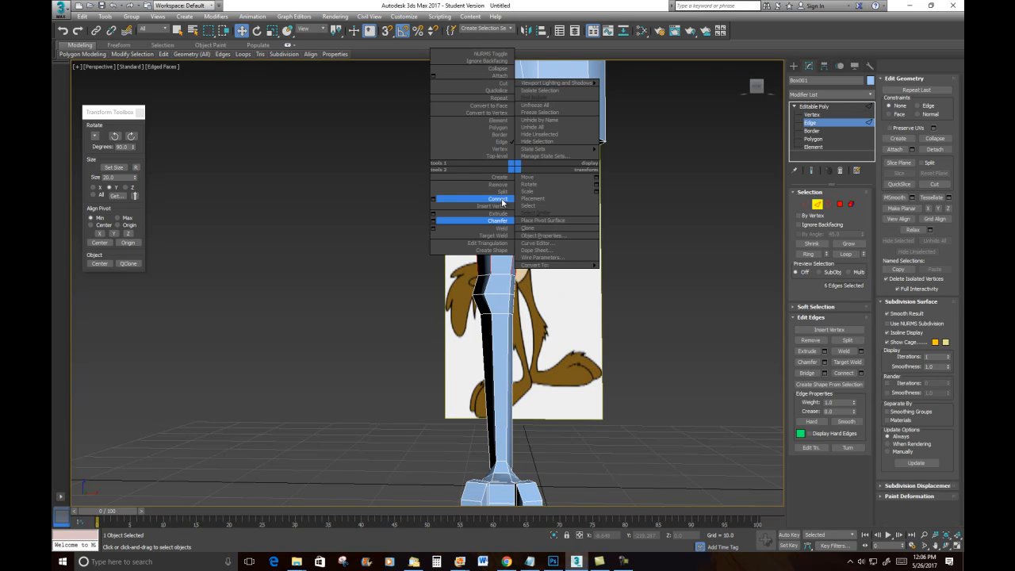
pyautogui.click(502, 202)
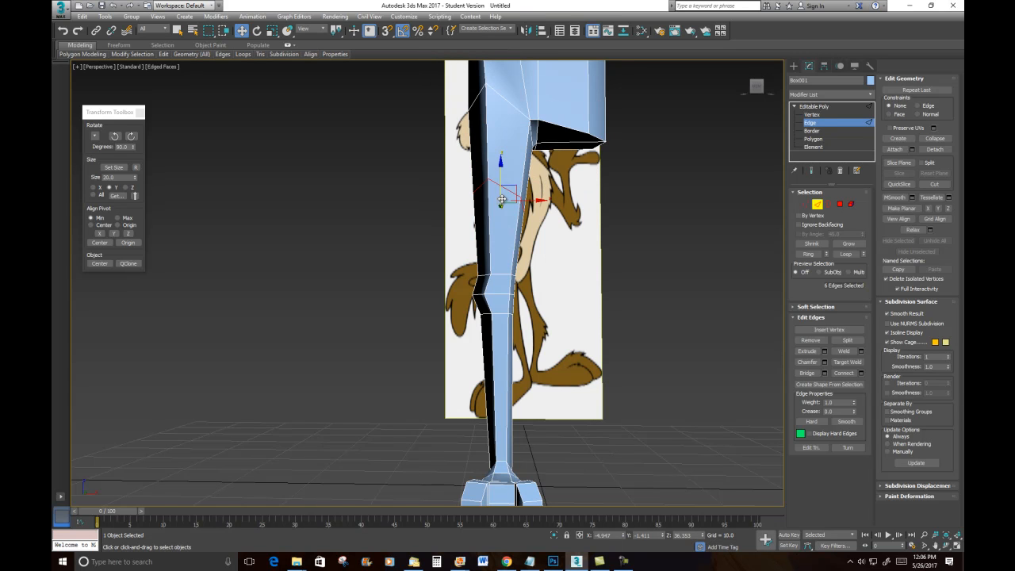
pyautogui.rightClick(416, 181)
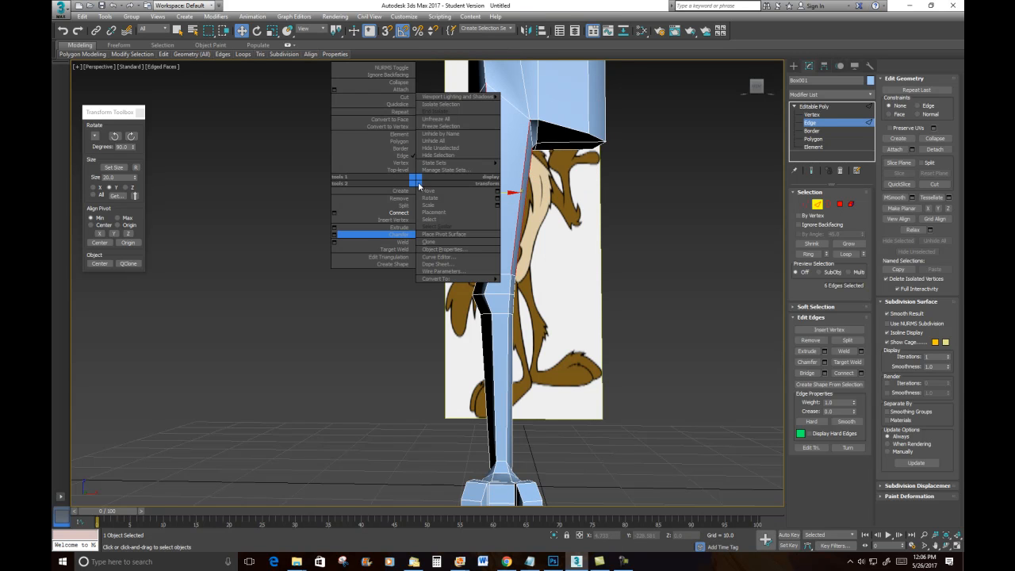
pyautogui.click(334, 213)
pyautogui.click(434, 285)
pyautogui.click(433, 330)
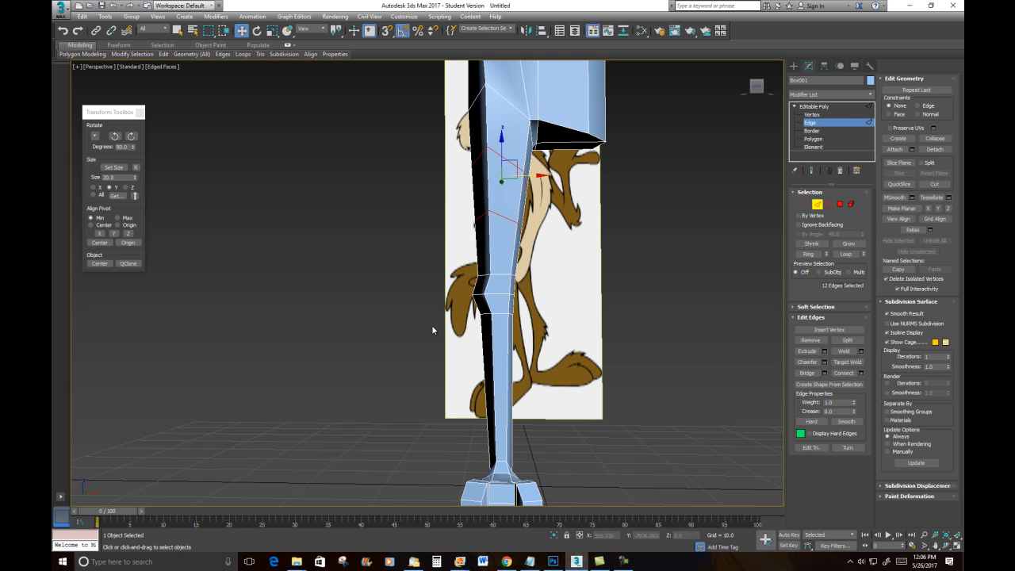
pyautogui.moveTo(500, 234)
pyautogui.keyDown('alt'); pyautogui.mouseDown(button='middle')
pyautogui.moveTo(471, 240)
pyautogui.moveTo(492, 249)
pyautogui.mouseUp(button='middle'); pyautogui.keyUp('alt')
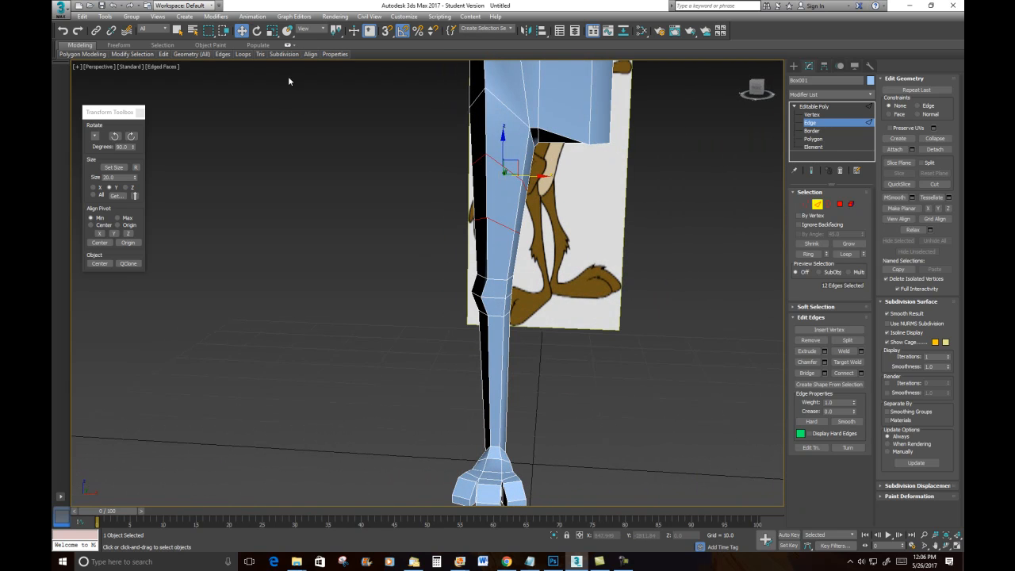
# - Scale the two new thigh edge loops narrower to slim the thigh
pyautogui.click(272, 31)
pyautogui.moveTo(541, 171); pyautogui.dragTo(500, 189)
pyautogui.keyDown('alt'); pyautogui.moveTo(500, 188); pyautogui.dragTo(547, 171, button='middle'); pyautogui.keyUp('alt')
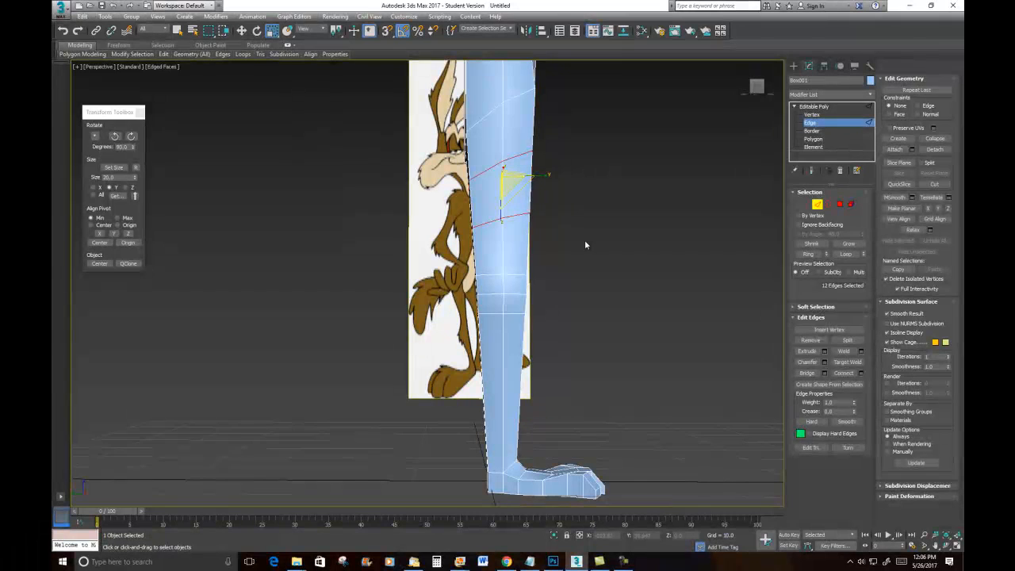
# - Scale the knee vertices along the leg's depth and move the upper two knee rows forward
pyautogui.click(806, 203)
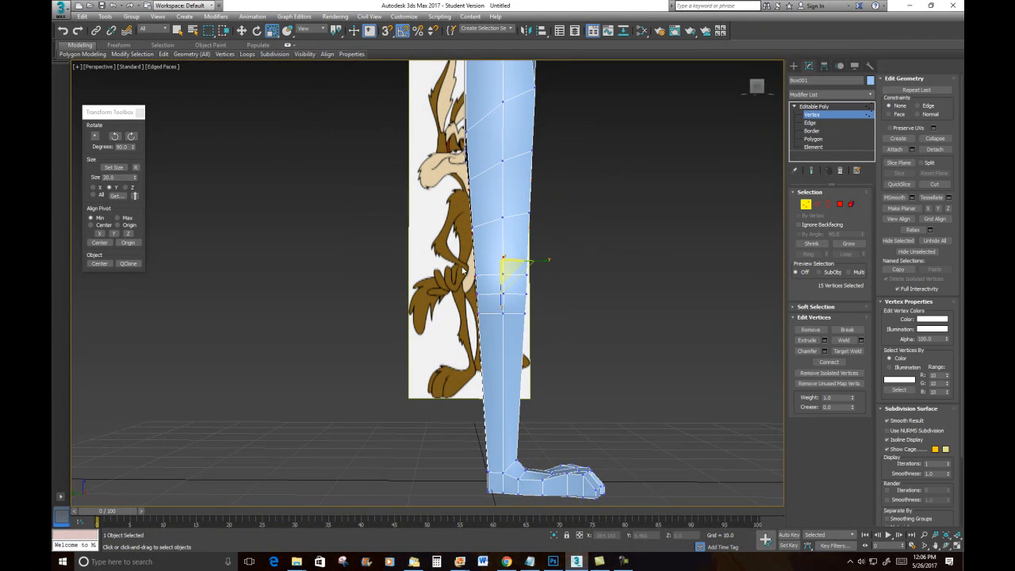
pyautogui.moveTo(581, 340); pyautogui.dragTo(581, 340)
pyautogui.moveTo(543, 292)
pyautogui.mouseDown()
pyautogui.moveTo(516, 287)
pyautogui.moveTo(552, 300)
pyautogui.mouseUp()
pyautogui.click(242, 30)
pyautogui.moveTo(480, 286); pyautogui.dragTo(489, 284)
# - Move the two rear vertices of the lower thigh loop inward, then shift all three knee rows sideways toward the body's centre
pyautogui.keyDown('alt'); pyautogui.moveTo(604, 329); pyautogui.dragTo(421, 317, button='middle'); pyautogui.keyUp('alt')
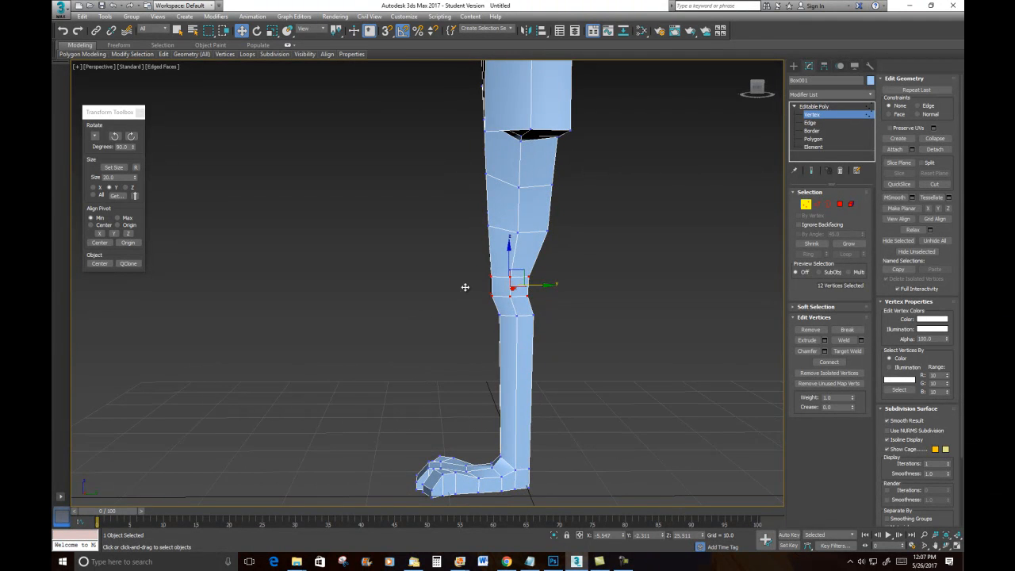
pyautogui.keyDown('alt'); pyautogui.moveTo(465, 288); pyautogui.dragTo(513, 252, button='middle'); pyautogui.keyUp('alt')
pyautogui.moveTo(542, 248); pyautogui.dragTo(565, 230)
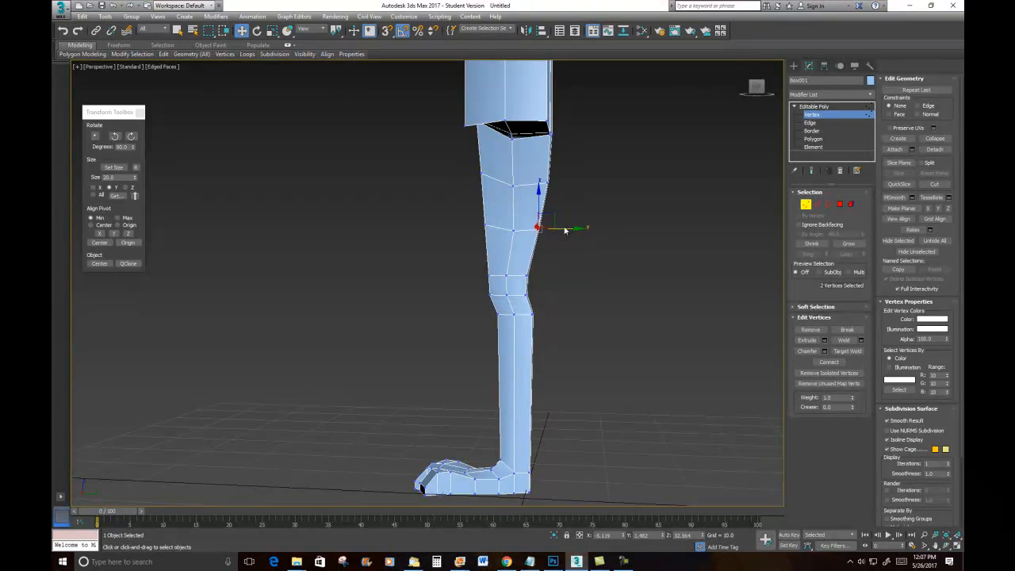
pyautogui.keyDown('alt'); pyautogui.moveTo(528, 204); pyautogui.dragTo(689, 203, button='middle'); pyautogui.keyUp('alt')
pyautogui.moveTo(514, 259); pyautogui.dragTo(643, 348)
pyautogui.moveTo(536, 294); pyautogui.dragTo(547, 295)
# - Select the three edge loops around the thigh and scale them to about 72% in depth along Y
pyautogui.moveTo(630, 208)
pyautogui.keyDown('alt'); pyautogui.mouseDown(button='middle')
pyautogui.moveTo(491, 222)
pyautogui.moveTo(600, 230)
pyautogui.moveTo(634, 196)
pyautogui.mouseUp(button='middle'); pyautogui.keyUp('alt')
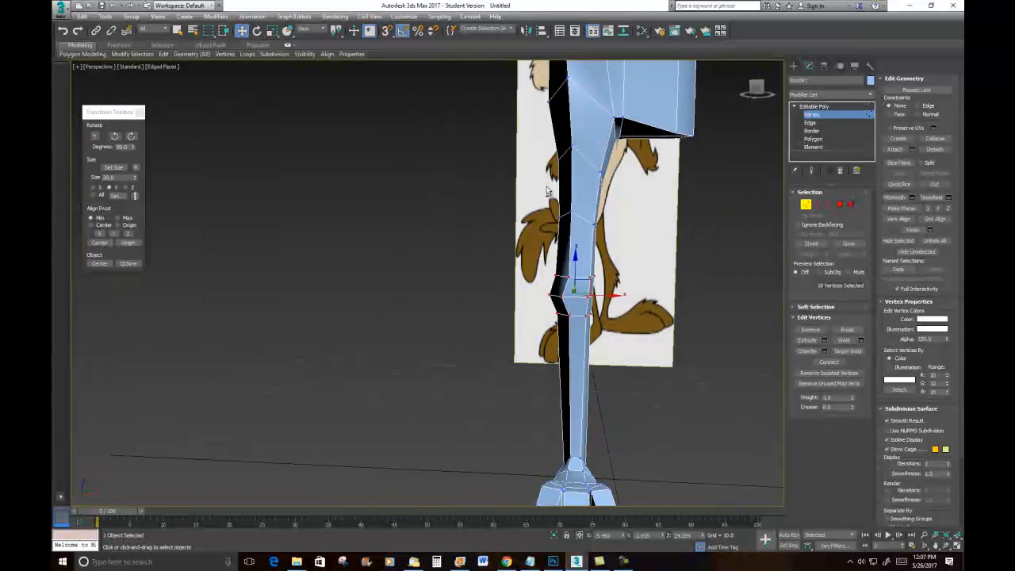
pyautogui.click(819, 204)
pyautogui.doubleClick(592, 163)
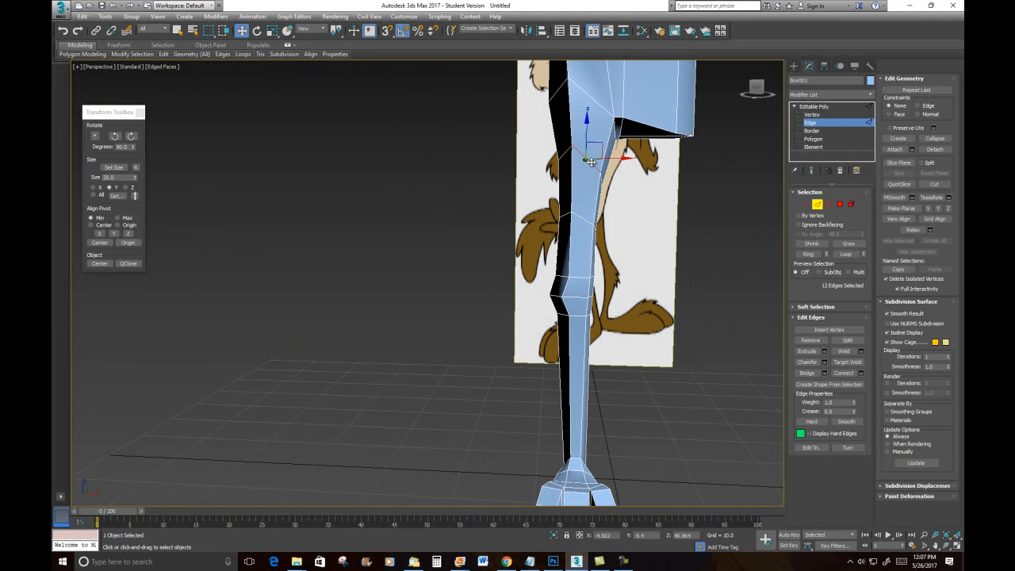
pyautogui.keyDown('ctrl'); pyautogui.doubleClick(584, 223); pyautogui.keyUp('ctrl')
pyautogui.keyDown('alt'); pyautogui.moveTo(500, 186); pyautogui.dragTo(538, 180, button='middle'); pyautogui.keyUp('alt')
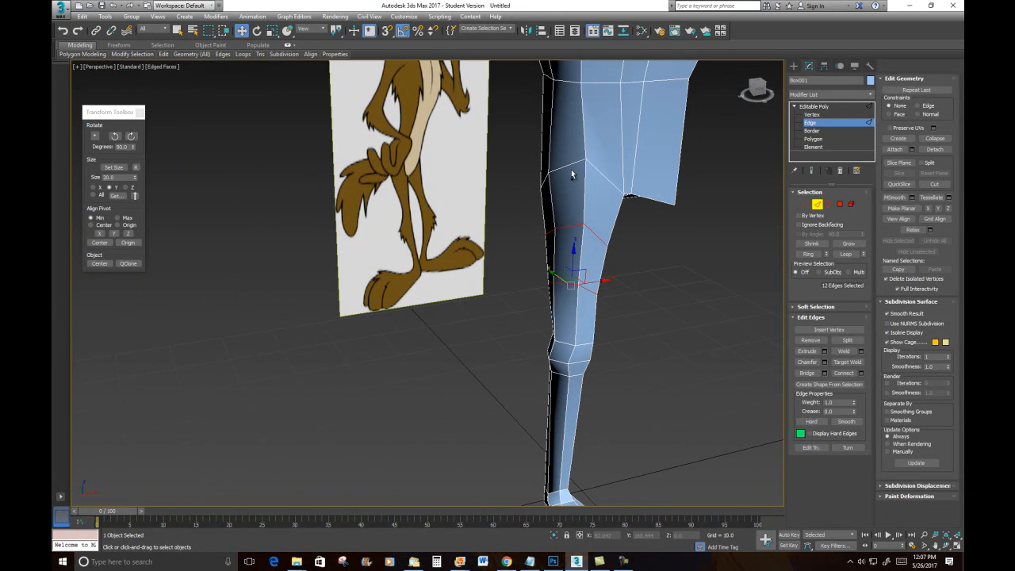
pyautogui.doubleClick(563, 168)
pyautogui.keyDown('alt'); pyautogui.moveTo(650, 213); pyautogui.dragTo(689, 199, button='middle'); pyautogui.keyUp('alt')
pyautogui.click(272, 31)
pyautogui.moveTo(611, 192); pyautogui.dragTo(607, 194)
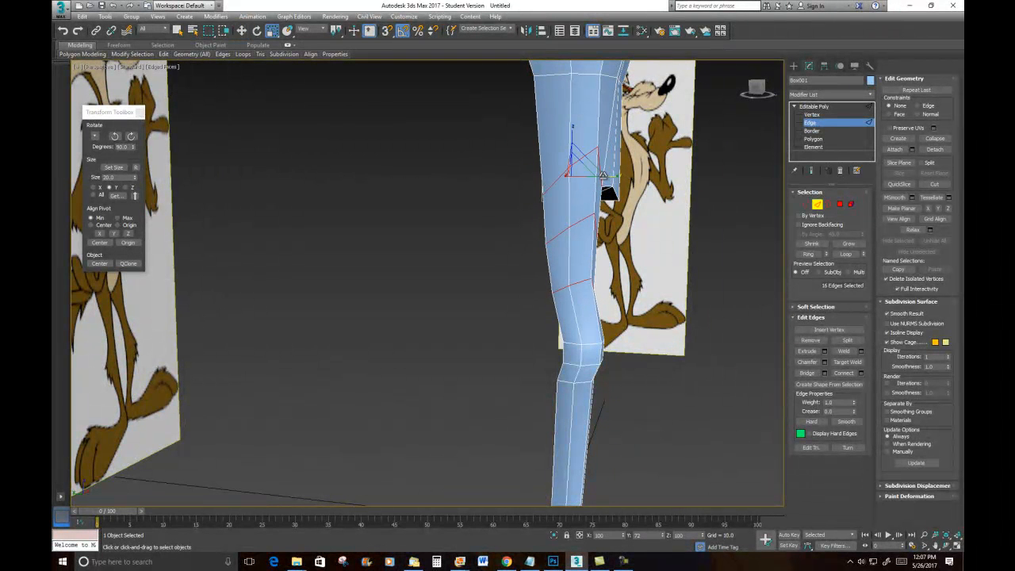
# - Select all vertices from the knee down through the foot and move them slightly backward along Y
pyautogui.keyDown('alt'); pyautogui.moveTo(676, 244); pyautogui.dragTo(655, 224, button='middle'); pyautogui.keyUp('alt')
pyautogui.scroll(-3, 674, 242)
pyautogui.scroll(2, 655, 224)
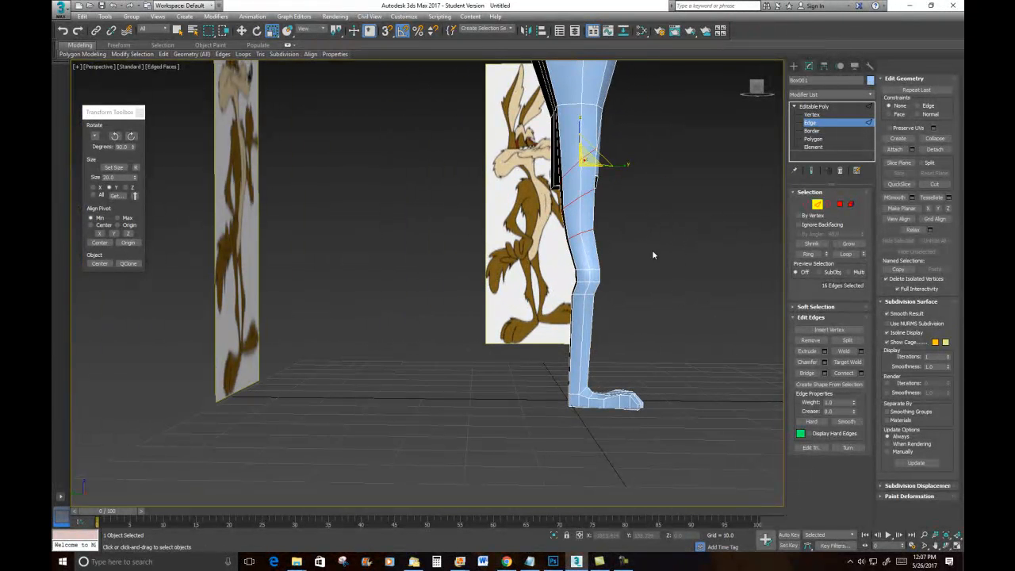
pyautogui.click(805, 203)
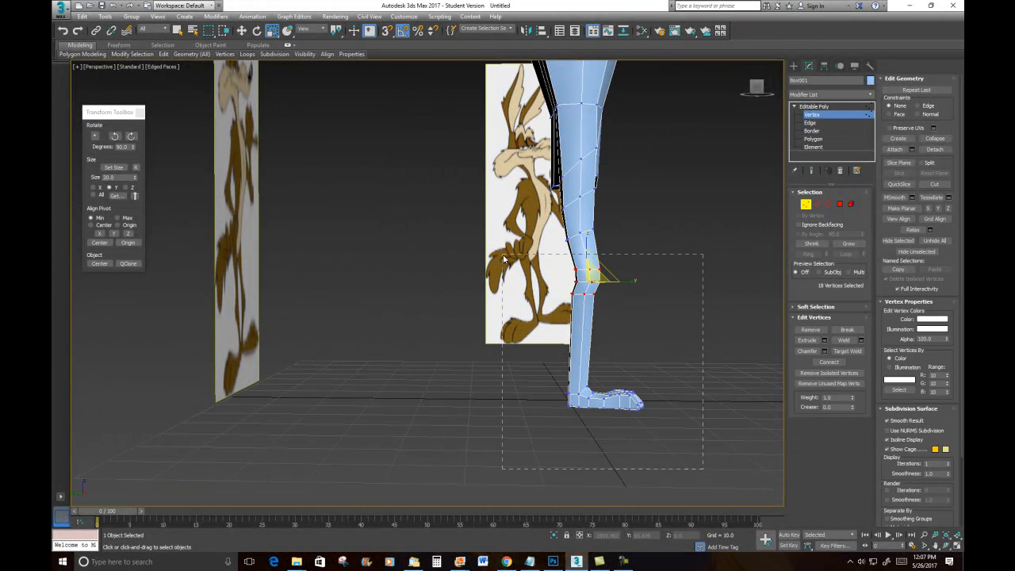
pyautogui.moveTo(504, 259); pyautogui.dragTo(503, 259)
pyautogui.press('w')
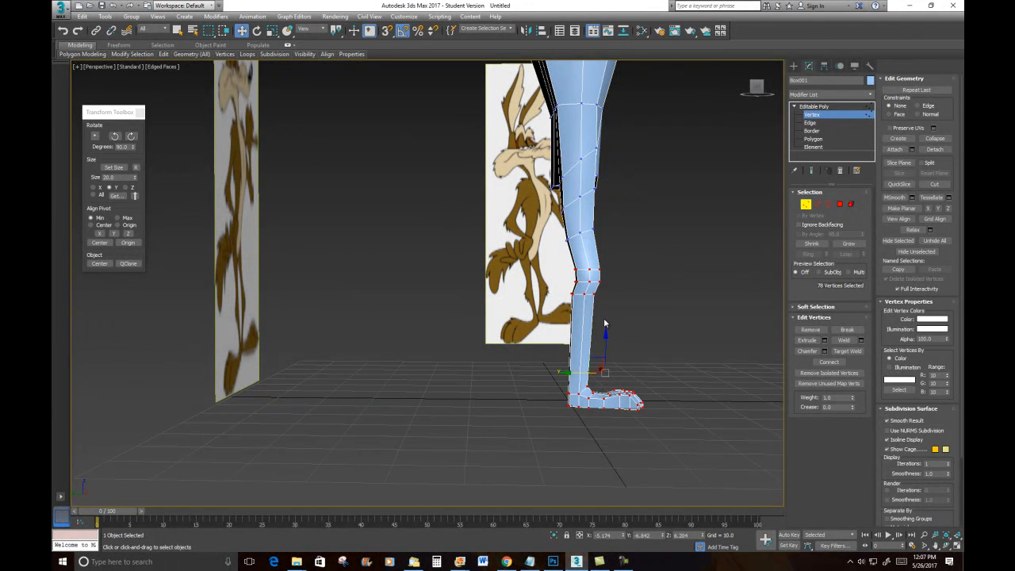
pyautogui.moveTo(579, 373); pyautogui.dragTo(573, 373)
# - Select the upper torso vertices and scale them to about 76% in depth along Y
pyautogui.keyDown('alt'); pyautogui.moveTo(618, 107); pyautogui.dragTo(609, 234, button='middle'); pyautogui.keyUp('alt')
pyautogui.keyDown('alt'); pyautogui.moveTo(569, 193); pyautogui.dragTo(507, 187, button='middle'); pyautogui.keyUp('alt')
pyautogui.scroll(-2, 544, 193)
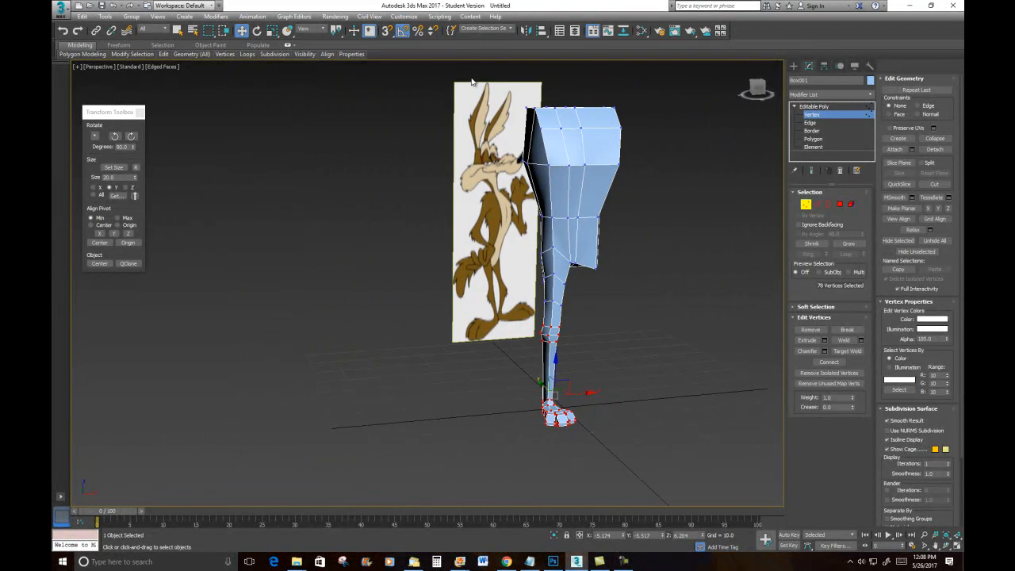
pyautogui.moveTo(722, 187); pyautogui.dragTo(721, 185)
pyautogui.keyDown('alt'); pyautogui.moveTo(721, 185); pyautogui.dragTo(533, 157, button='middle'); pyautogui.keyUp('alt')
pyautogui.click(272, 30)
pyautogui.moveTo(609, 139); pyautogui.dragTo(592, 136)
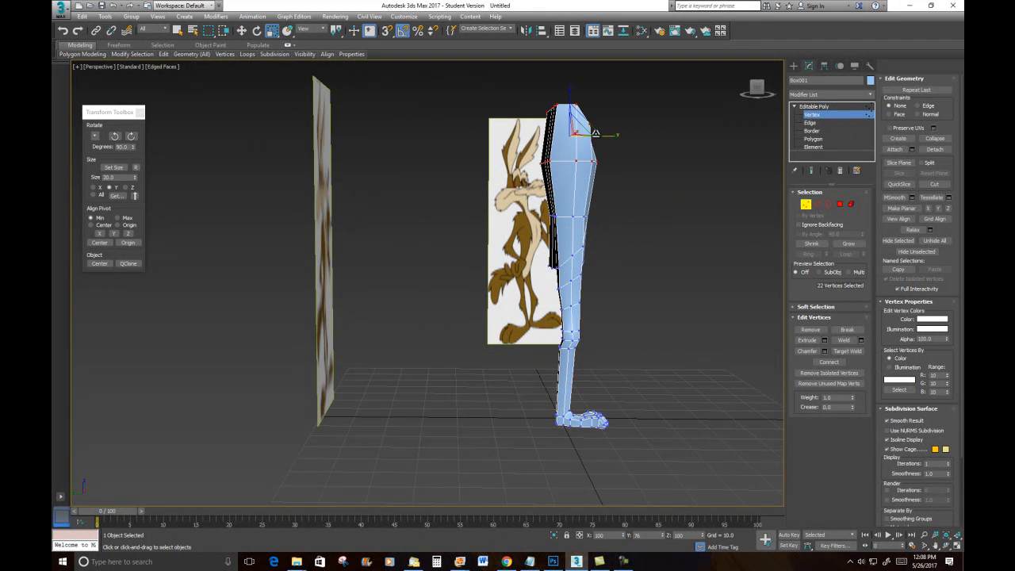
# - Select the outer-side vertices of the upper torso and move them inward along X to narrow the torso
pyautogui.keyDown('alt'); pyautogui.moveTo(627, 163); pyautogui.dragTo(509, 115, button='middle'); pyautogui.keyUp('alt')
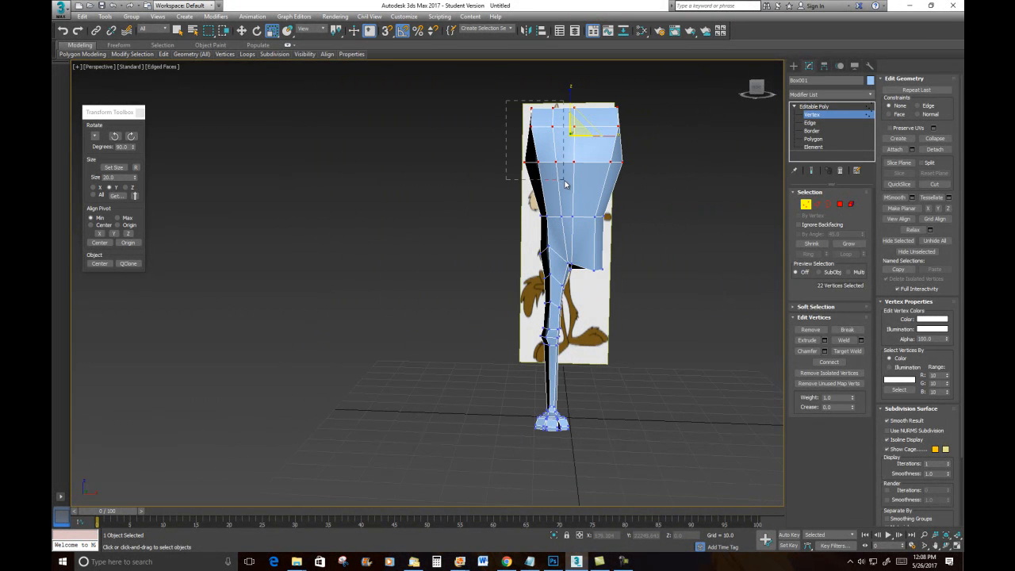
pyautogui.moveTo(565, 187); pyautogui.dragTo(565, 187)
pyautogui.moveTo(555, 127)
pyautogui.keyDown('alt'); pyautogui.mouseDown(button='middle')
pyautogui.moveTo(661, 143)
pyautogui.moveTo(525, 135)
pyautogui.moveTo(555, 136)
pyautogui.mouseUp(button='middle'); pyautogui.keyUp('alt')
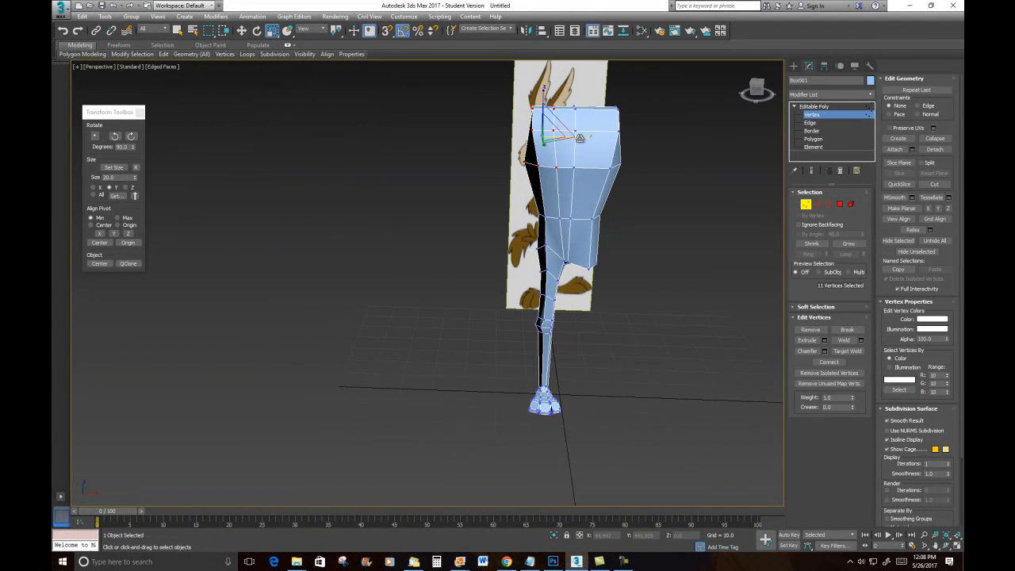
pyautogui.click(243, 31)
pyautogui.moveTo(571, 136); pyautogui.dragTo(582, 136)
# - Move the outer vertices of the row at the top of the hip slightly inward along X
pyautogui.keyDown('alt'); pyautogui.moveTo(603, 214); pyautogui.dragTo(605, 195, button='middle'); pyautogui.keyUp('alt')
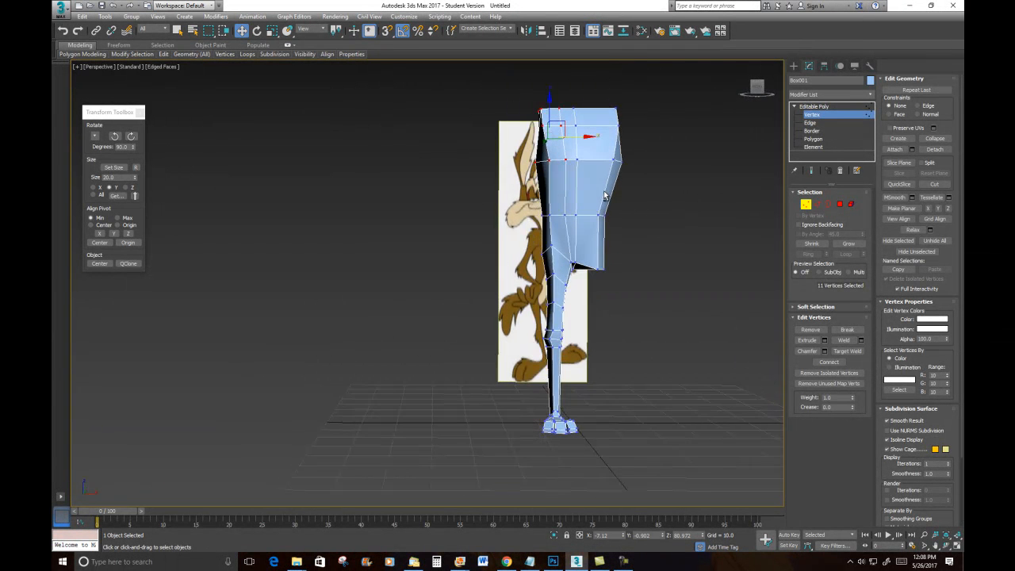
pyautogui.click(559, 217)
pyautogui.moveTo(571, 214); pyautogui.dragTo(575, 214)
# - Select the vertical hip edge between the top thigh loop and the row at the top of the hip
pyautogui.keyDown('alt'); pyautogui.moveTo(572, 211); pyautogui.dragTo(559, 185, button='middle'); pyautogui.keyUp('alt')
pyautogui.scroll(2, 550, 129)
pyautogui.keyDown('alt'); pyautogui.moveTo(562, 137); pyautogui.dragTo(765, 204, button='middle'); pyautogui.keyUp('alt')
pyautogui.click(818, 204)
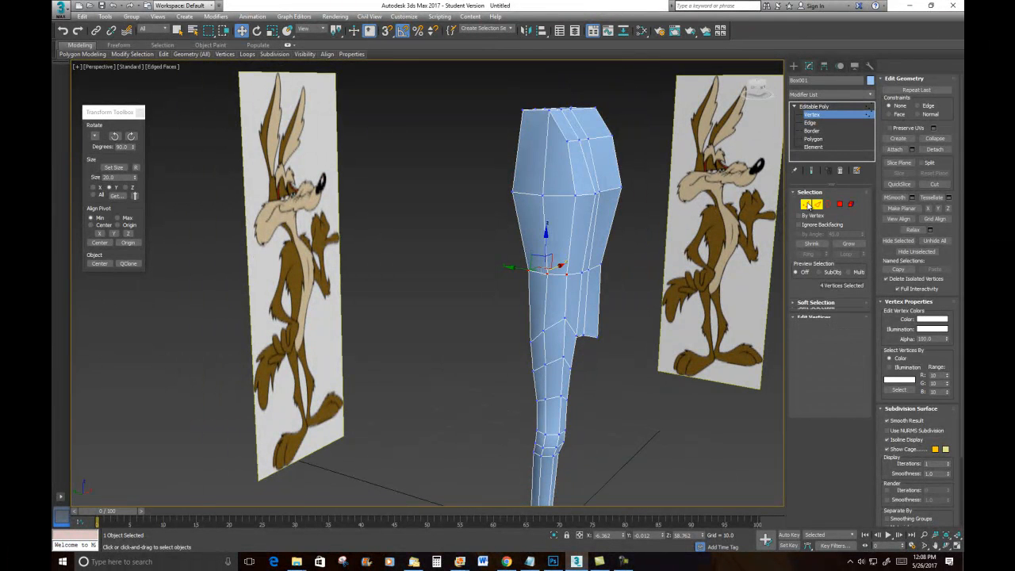
pyautogui.click(565, 298)
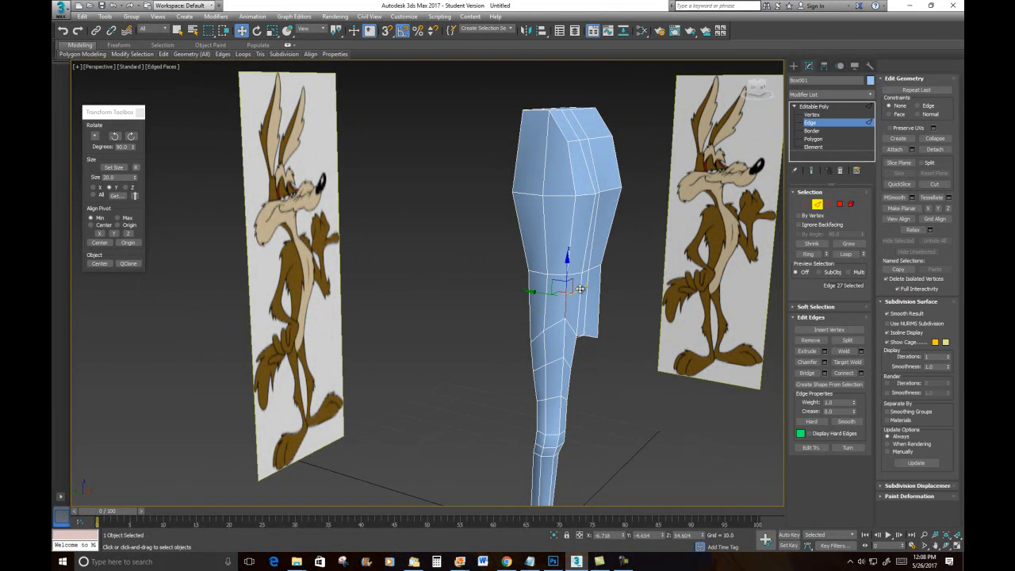
pyautogui.keyDown('ctrl'); pyautogui.click(573, 229); pyautogui.keyUp('ctrl')
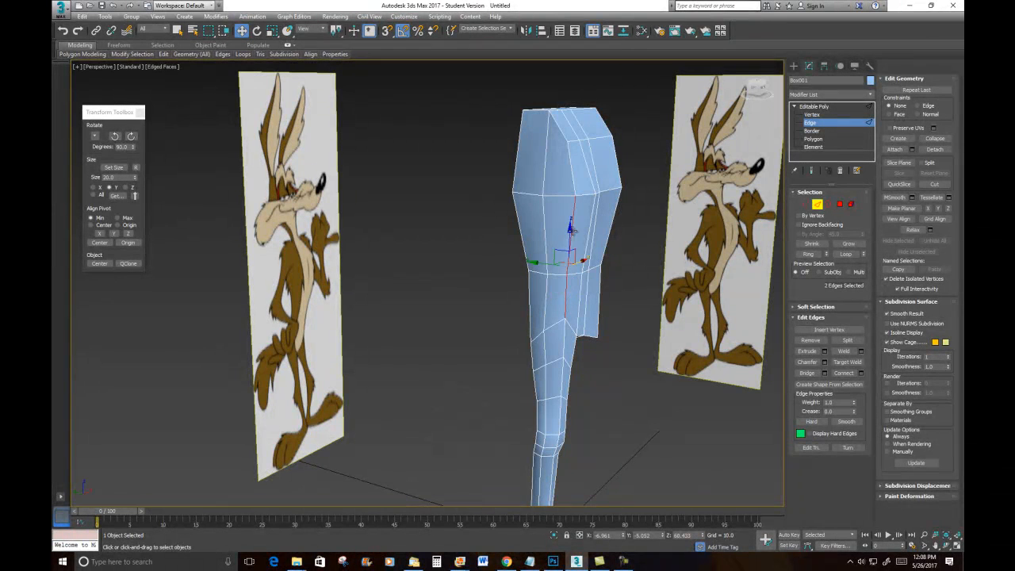
pyautogui.rightClick(627, 221)
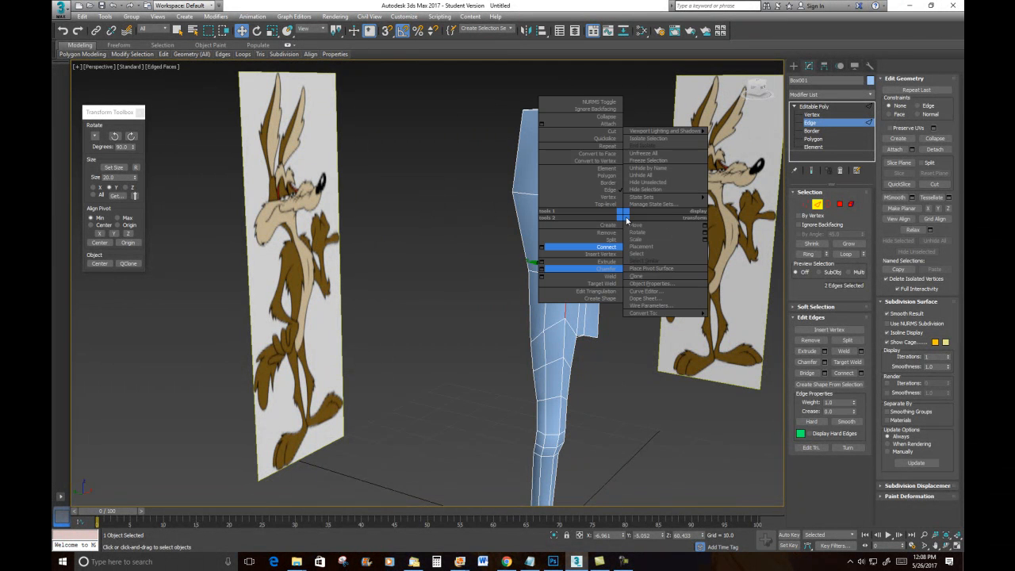
pyautogui.click(541, 247)
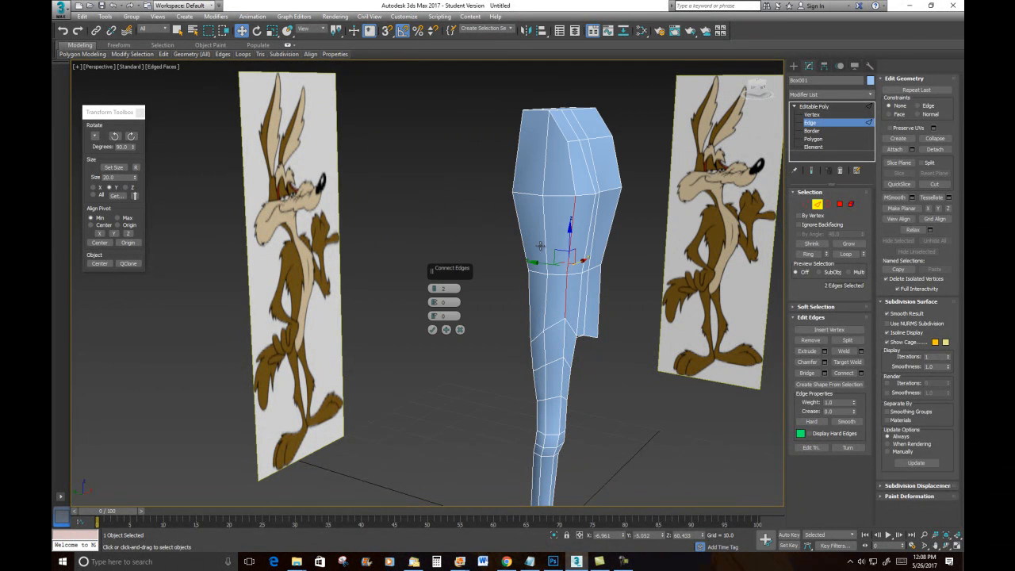
pyautogui.click(432, 329)
pyautogui.keyDown('alt'); pyautogui.moveTo(530, 324); pyautogui.dragTo(600, 270, button='middle'); pyautogui.keyUp('alt')
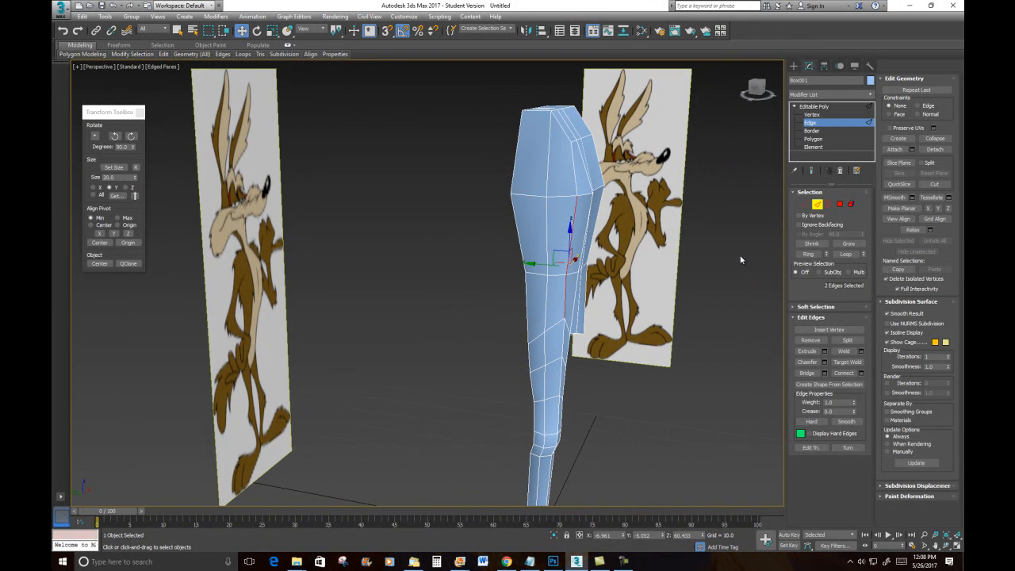
pyautogui.hotkey('ctrl', 'z')
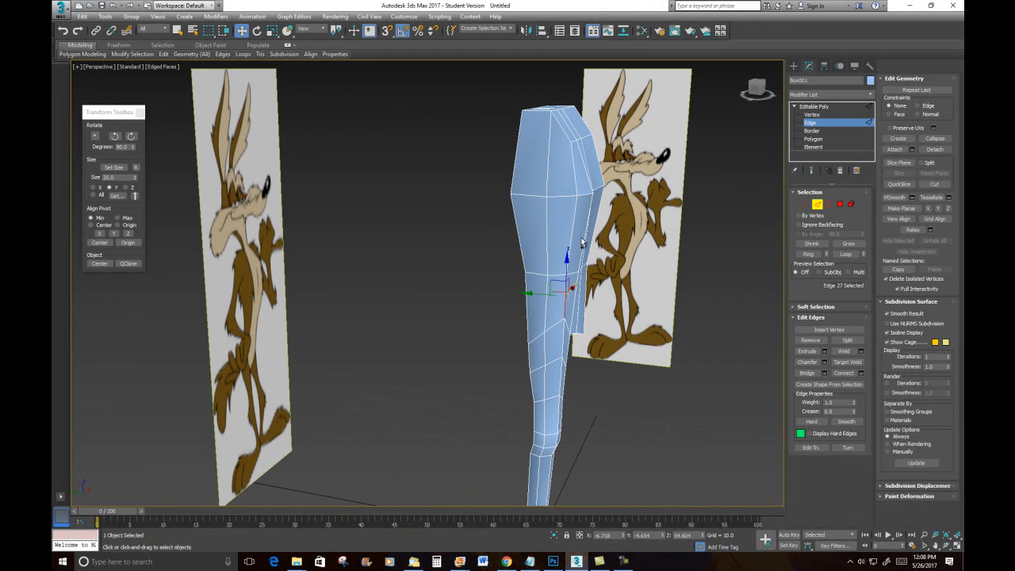
# - Extend the selection to the full ring of vertical hip edges and connect them with two new edge loops
pyautogui.click(809, 254)
pyautogui.rightClick(593, 181)
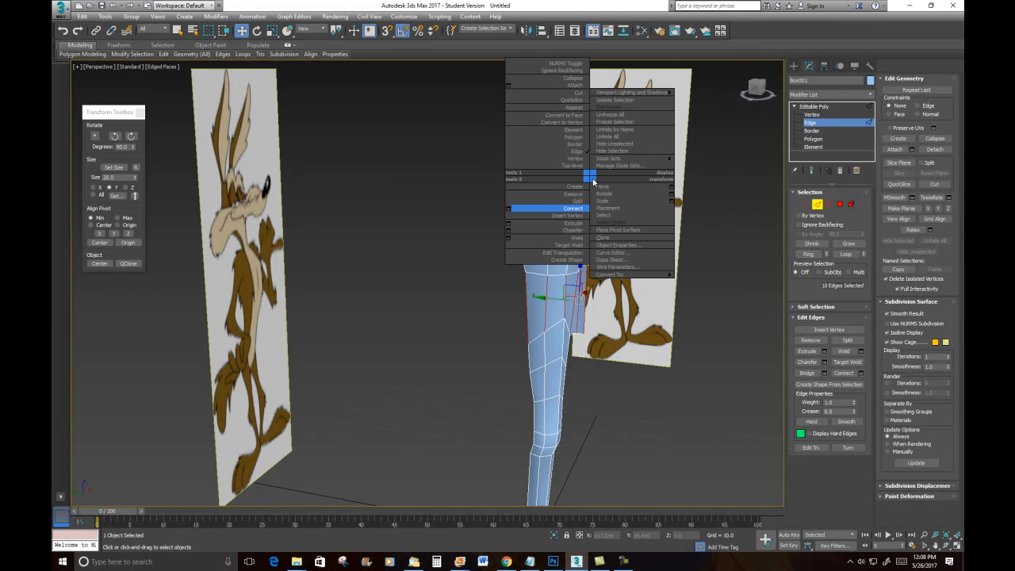
pyautogui.click(572, 207)
# - Select the rear vertices of the two new hip loops and pull them backward to form the buttocks
pyautogui.keyDown('alt'); pyautogui.moveTo(550, 286); pyautogui.dragTo(552, 312, button='middle'); pyautogui.keyUp('alt')
pyautogui.scroll(3, 565, 307)
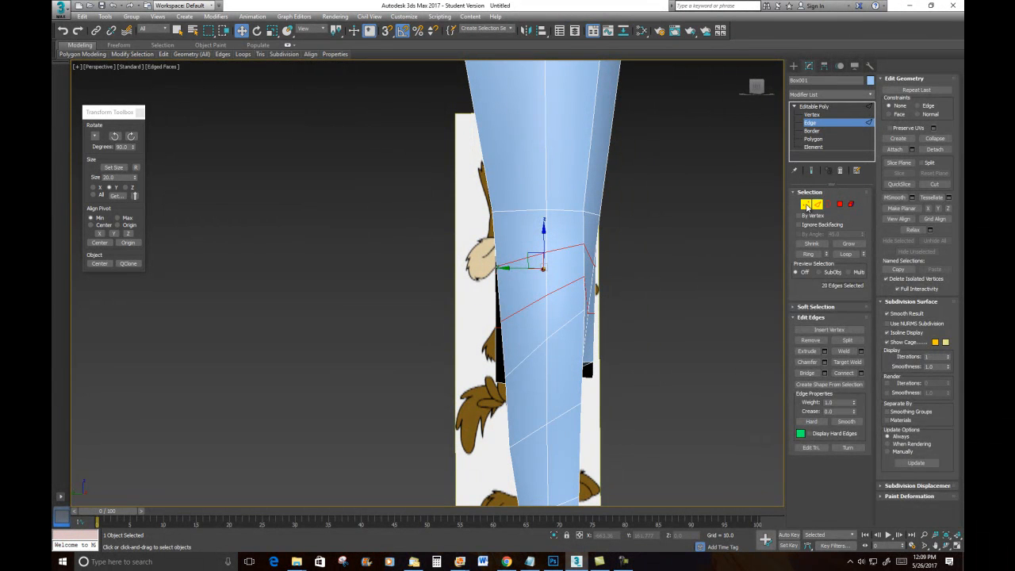
pyautogui.keyDown('ctrl'); pyautogui.click(806, 205); pyautogui.keyUp('ctrl')
pyautogui.moveTo(521, 342); pyautogui.dragTo(522, 343)
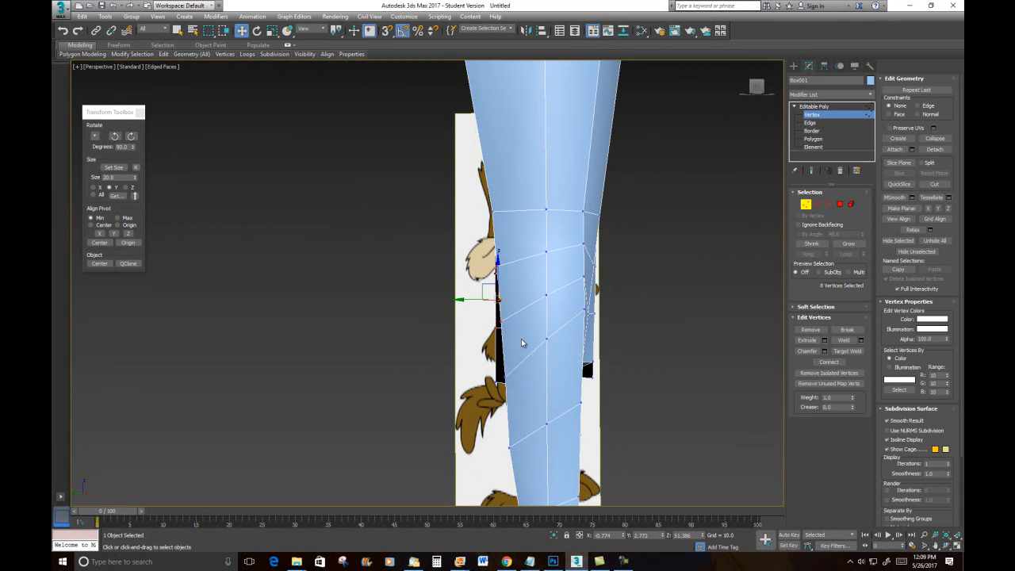
pyautogui.moveTo(471, 301); pyautogui.dragTo(453, 301)
# - Lower the two new hip edge loops one at a time, followed by the loop directly above them
pyautogui.keyDown('alt'); pyautogui.moveTo(535, 331); pyautogui.dragTo(521, 293, button='middle'); pyautogui.keyUp('alt')
pyautogui.click(817, 204)
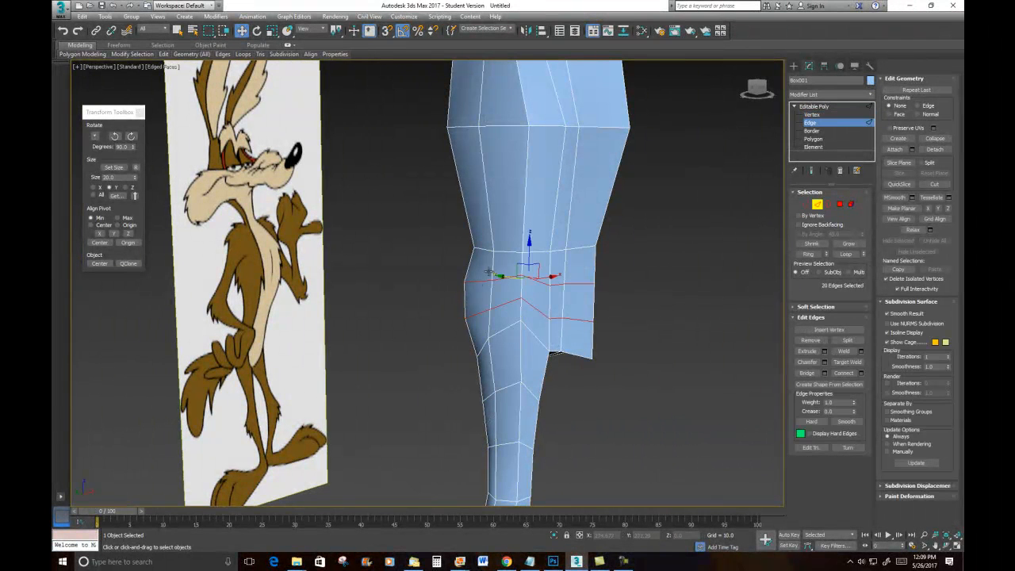
pyautogui.doubleClick(486, 280)
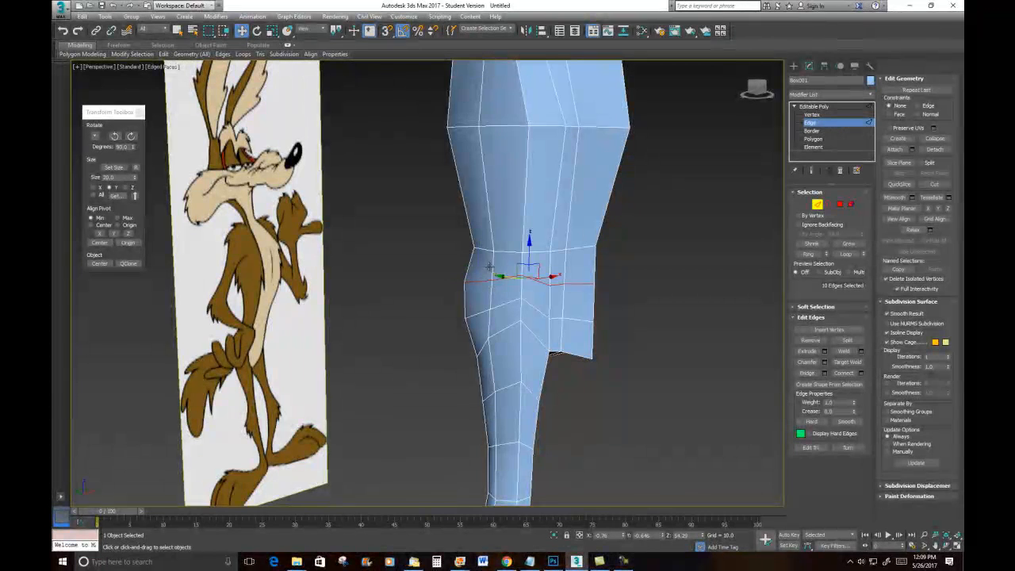
pyautogui.moveTo(531, 249); pyautogui.dragTo(529, 266)
pyautogui.doubleClick(499, 309)
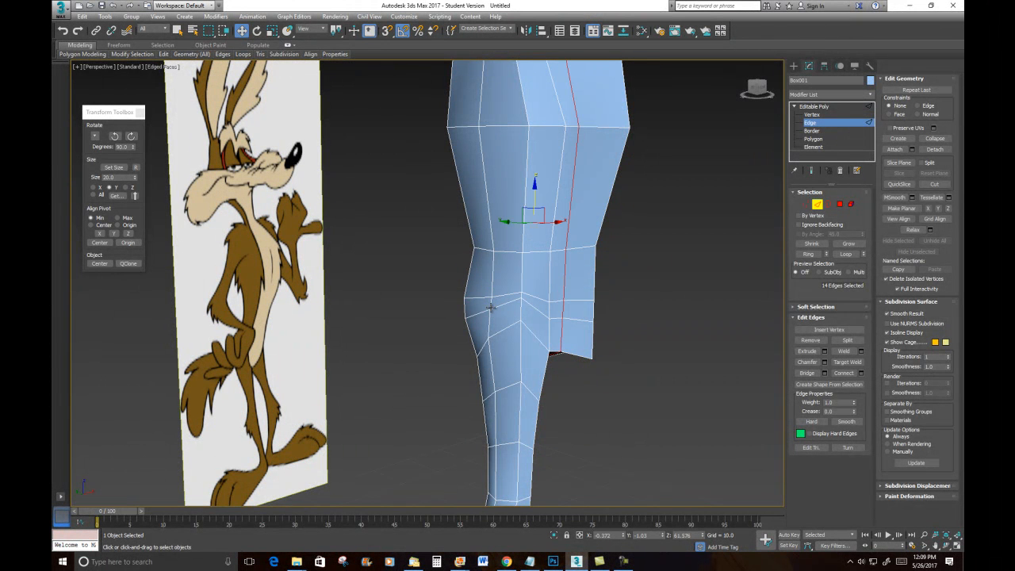
pyautogui.doubleClick(495, 308)
pyautogui.moveTo(527, 286); pyautogui.dragTo(525, 297)
pyautogui.doubleClick(512, 253)
pyautogui.moveTo(533, 225); pyautogui.dragTo(517, 285)
# - Select the ten vertical edges of the torso's middle section and connect them with two new edge loops
pyautogui.scroll(-4, 497, 295)
pyautogui.keyDown('alt'); pyautogui.moveTo(497, 296); pyautogui.dragTo(431, 269, button='middle'); pyautogui.keyUp('alt')
pyautogui.scroll(5, 458, 283)
pyautogui.scroll(-5, 458, 284)
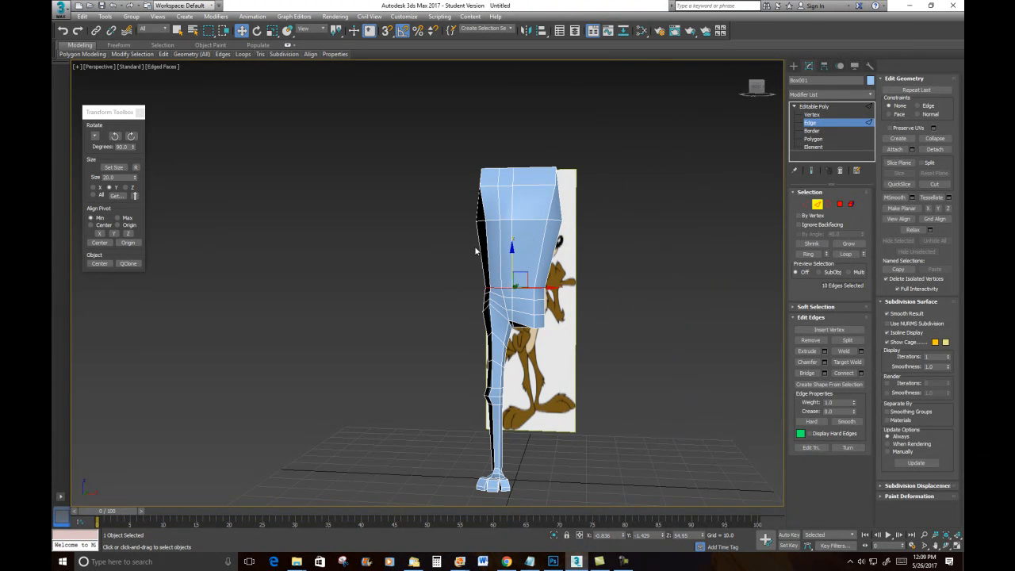
pyautogui.moveTo(610, 256); pyautogui.dragTo(609, 254)
pyautogui.rightClick(604, 206)
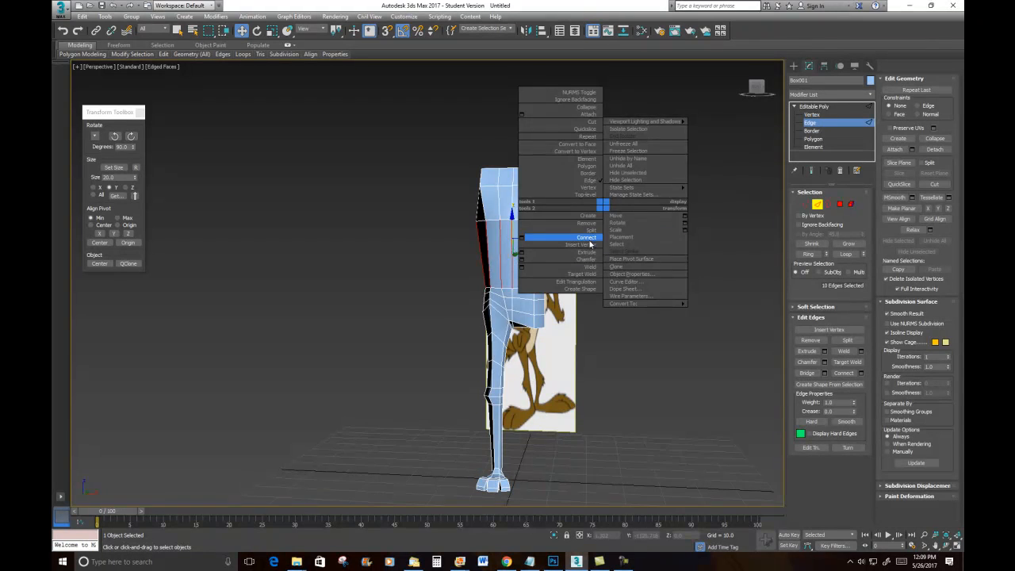
pyautogui.click(590, 239)
# - Move the rear vertices of the lower new torso loop forward to shape the small of the back
pyautogui.keyDown('alt'); pyautogui.moveTo(437, 265); pyautogui.dragTo(603, 257, button='middle'); pyautogui.keyUp('alt')
pyautogui.scroll(3, 533, 232)
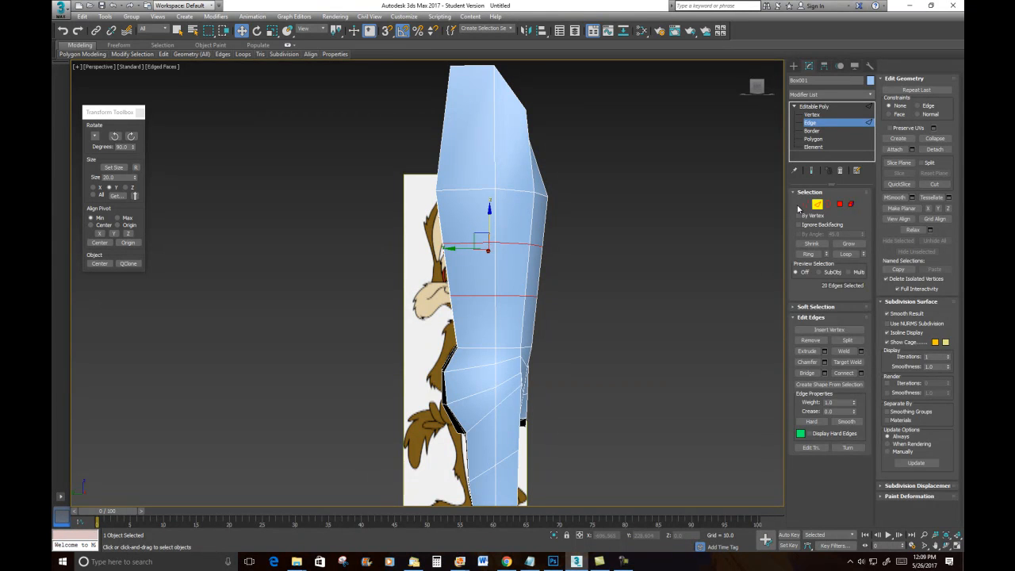
pyautogui.press('1')
pyautogui.moveTo(463, 325); pyautogui.dragTo(437, 299)
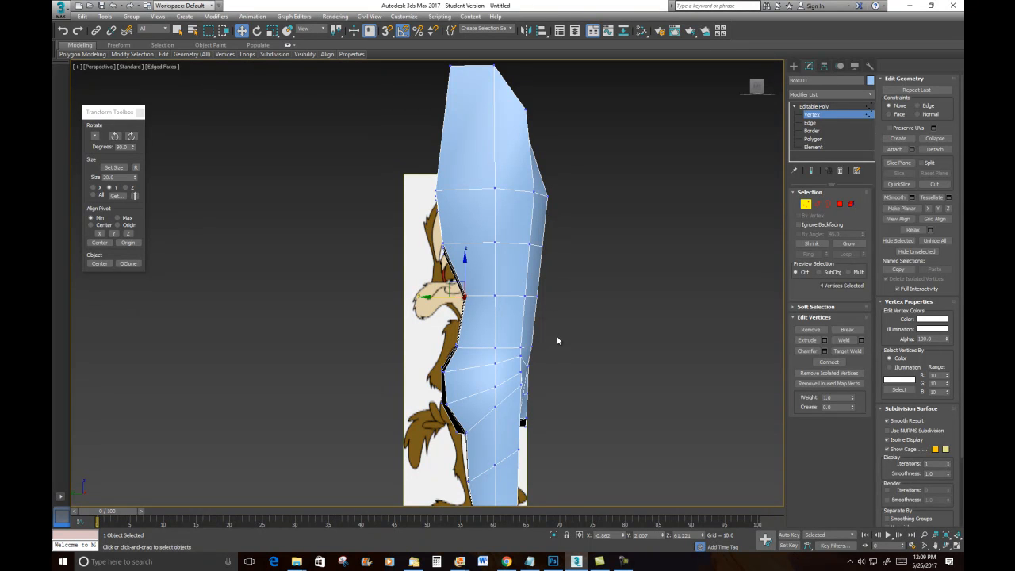
# - Select the twelve vertices at the top of the torso and lower them slightly
pyautogui.moveTo(502, 227)
pyautogui.keyDown('alt'); pyautogui.mouseDown(button='middle')
pyautogui.moveTo(458, 181)
pyautogui.moveTo(426, 196)
pyautogui.moveTo(453, 177)
pyautogui.moveTo(476, 208)
pyautogui.moveTo(516, 211)
pyautogui.moveTo(512, 231)
pyautogui.mouseUp(button='middle'); pyautogui.keyUp('alt')
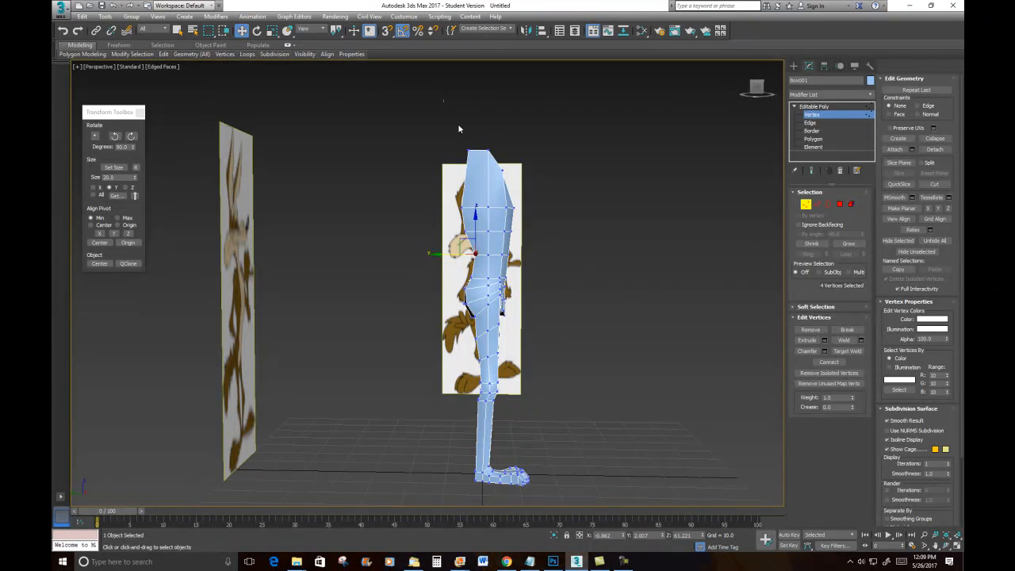
pyautogui.moveTo(566, 192); pyautogui.dragTo(566, 192)
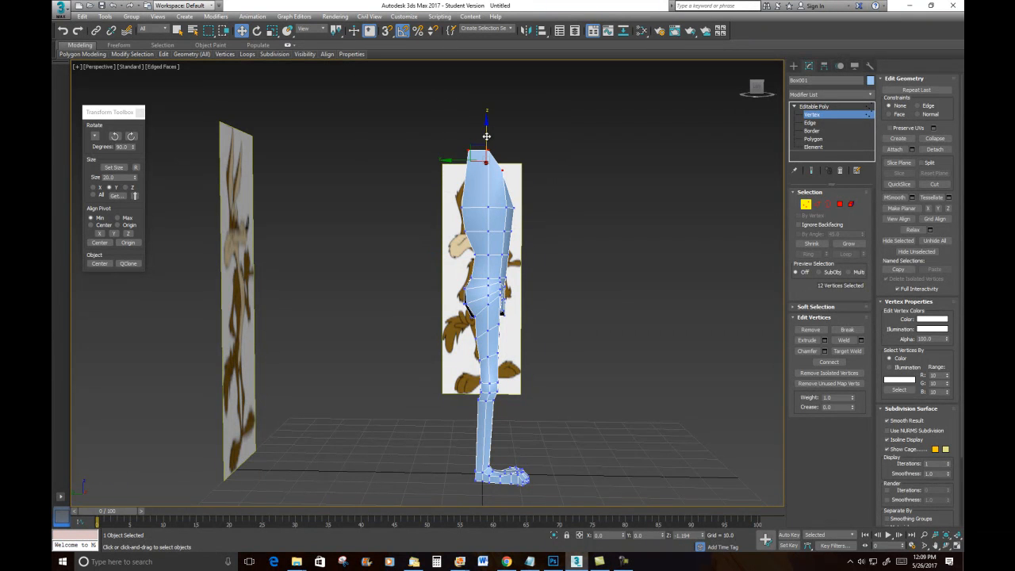
pyautogui.moveTo(486, 131); pyautogui.dragTo(483, 146)
# - Move two outer vertices at the top of the torso backward
pyautogui.keyDown('alt'); pyautogui.moveTo(482, 147); pyautogui.dragTo(537, 268, button='middle'); pyautogui.keyUp('alt')
pyautogui.scroll(4, 489, 232)
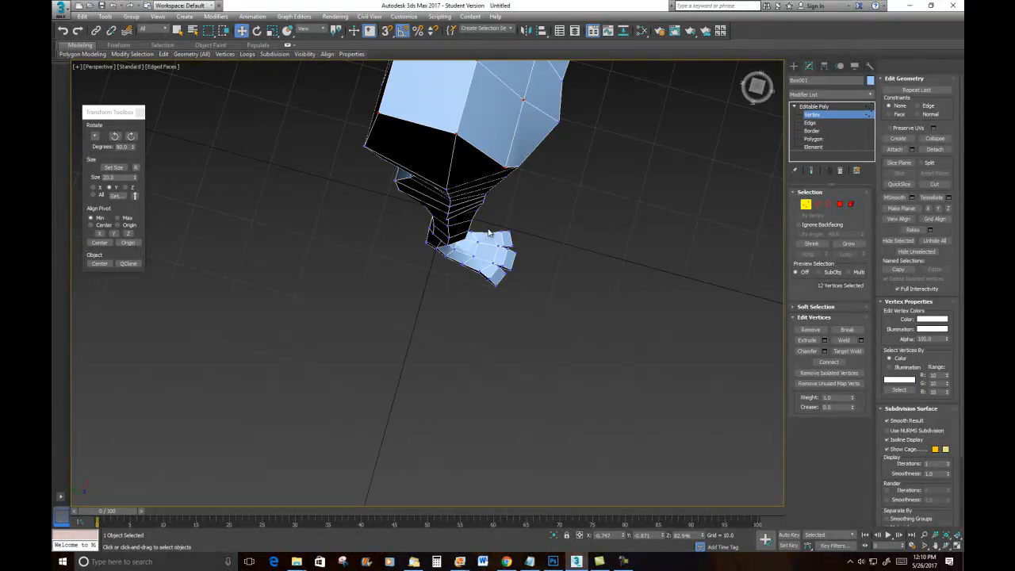
pyautogui.click(456, 137)
pyautogui.keyDown('ctrl'); pyautogui.click(503, 167); pyautogui.keyUp('ctrl')
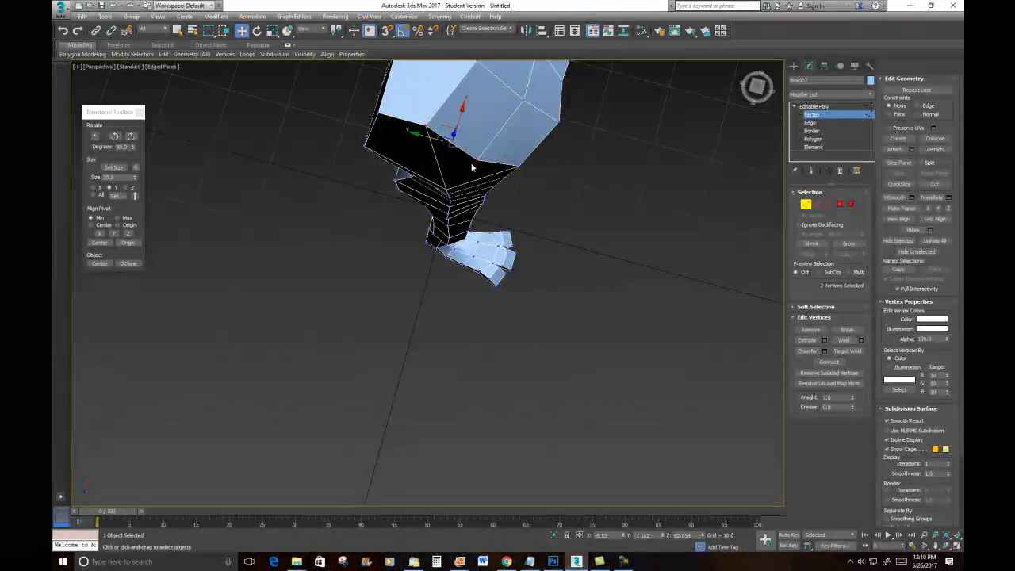
# - Move two rear vertices of the upper torso forward, one at a time, to flatten the upper back
pyautogui.scroll(4, 471, 162)
pyautogui.keyDown('alt'); pyautogui.moveTo(420, 191); pyautogui.dragTo(531, 216, button='middle'); pyautogui.keyUp('alt')
pyautogui.click(504, 82)
pyautogui.scroll(-2, 531, 150)
pyautogui.moveTo(508, 77); pyautogui.dragTo(510, 93)
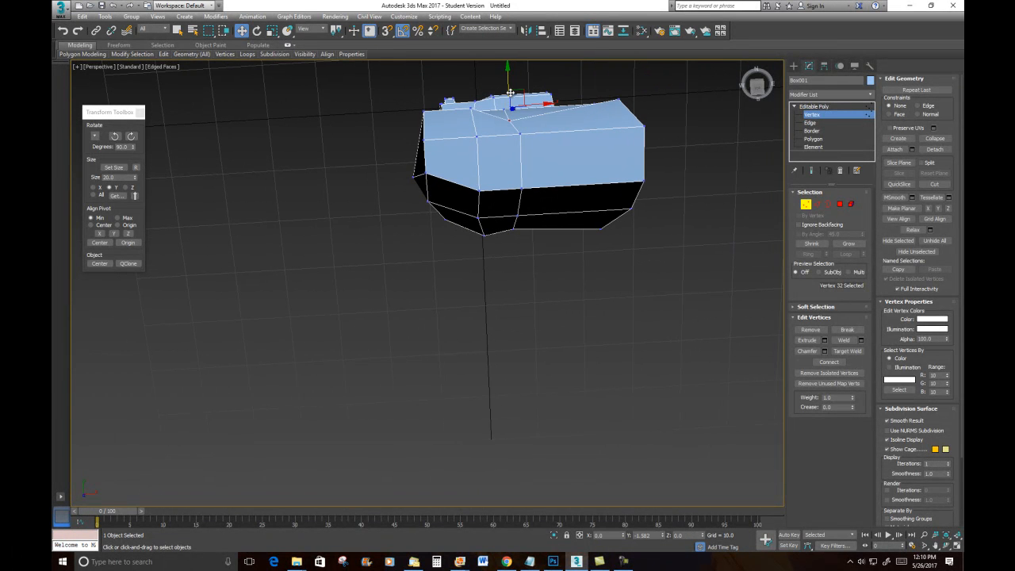
pyautogui.click(425, 112)
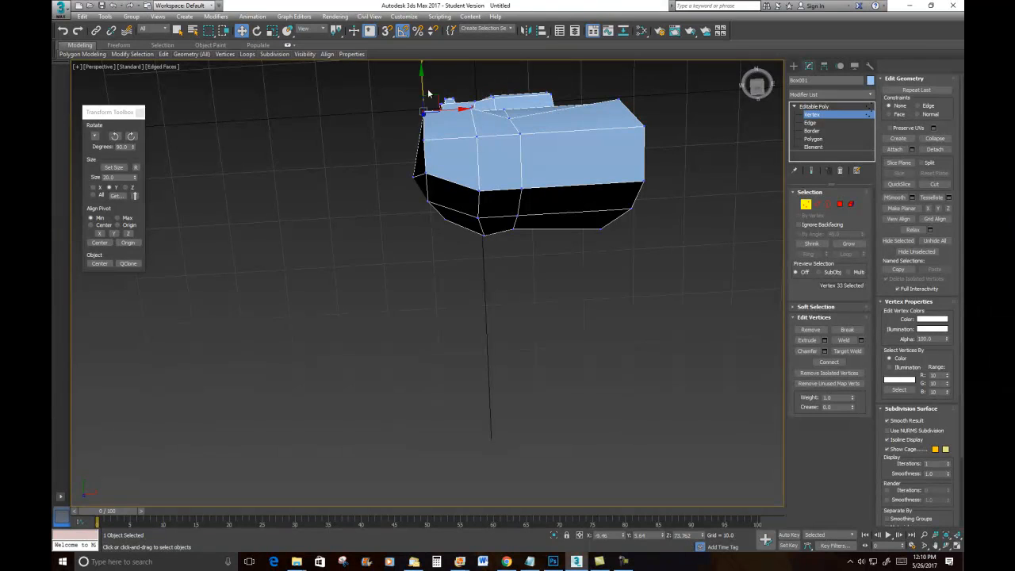
pyautogui.moveTo(424, 83); pyautogui.dragTo(425, 95)
# - Adjust the depth of the vertices along the middle of the back to smooth its contour
pyautogui.keyDown('alt'); pyautogui.moveTo(475, 127); pyautogui.dragTo(553, 61, button='middle'); pyautogui.keyUp('alt')
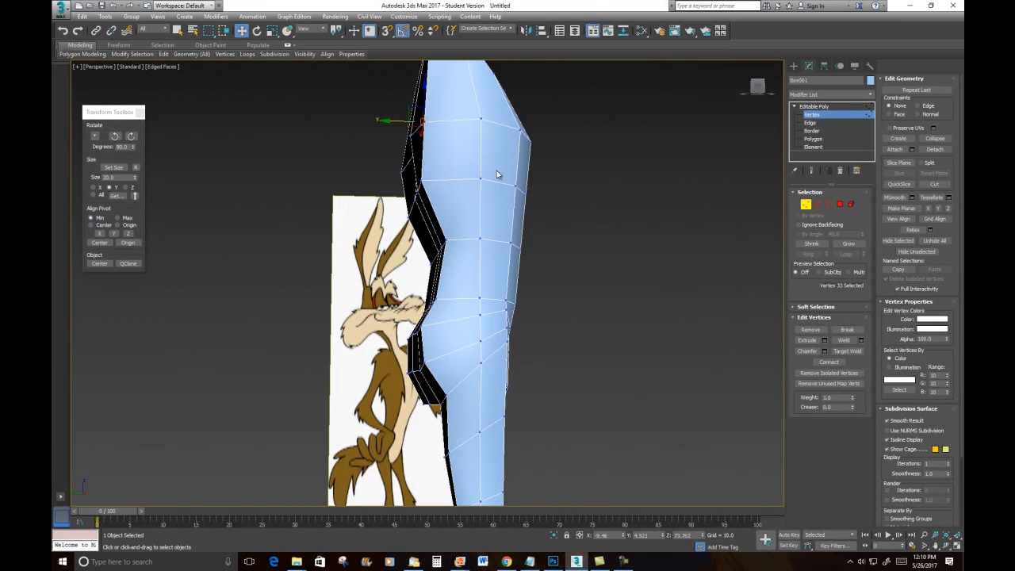
pyautogui.click(415, 198)
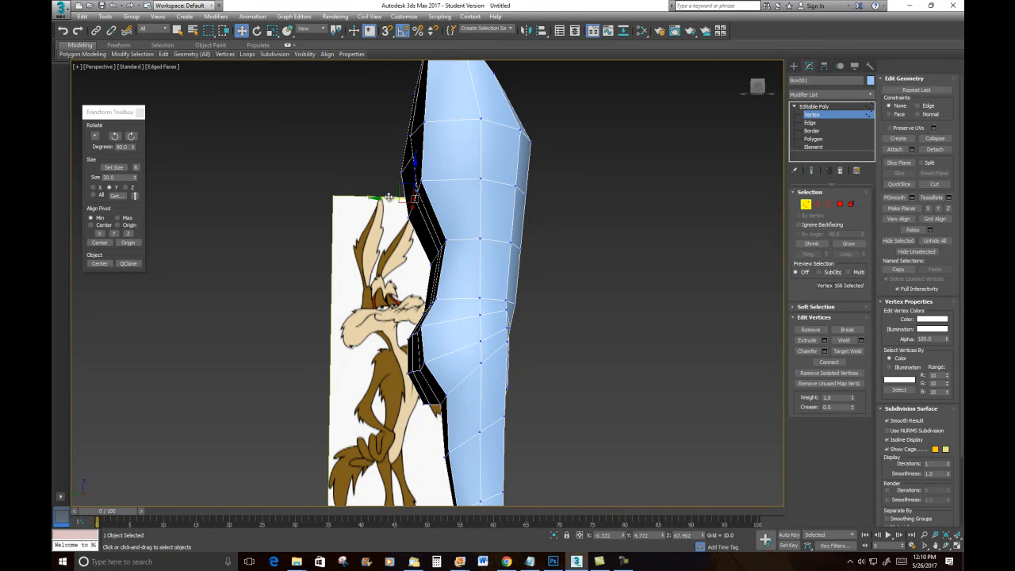
pyautogui.keyDown('alt'); pyautogui.moveTo(476, 301); pyautogui.dragTo(537, 241, button='middle'); pyautogui.keyUp('alt')
pyautogui.moveTo(419, 200); pyautogui.dragTo(413, 216)
pyautogui.keyDown('ctrl'); pyautogui.click(414, 221); pyautogui.keyUp('ctrl')
pyautogui.click(482, 196)
pyautogui.keyDown('ctrl'); pyautogui.click(488, 203); pyautogui.keyUp('ctrl')
pyautogui.moveTo(480, 175); pyautogui.dragTo(485, 195)
# - Move the outer rear vertices at the waist and the loop above it forward to narrow the small of the back
pyautogui.keyDown('alt'); pyautogui.moveTo(548, 277); pyautogui.dragTo(510, 228, button='middle'); pyautogui.keyUp('alt')
pyautogui.click(478, 249)
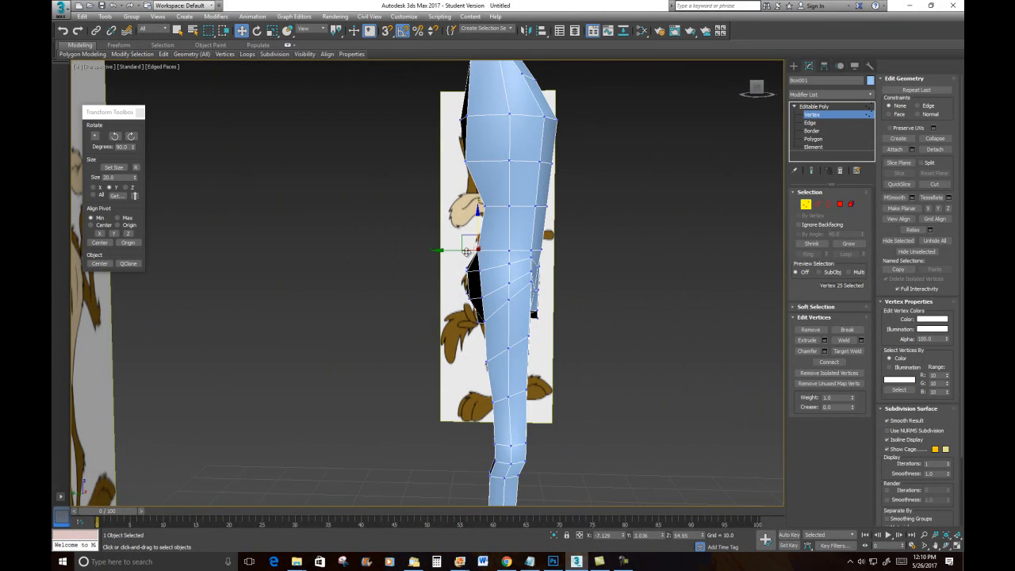
pyautogui.moveTo(465, 254); pyautogui.dragTo(489, 235)
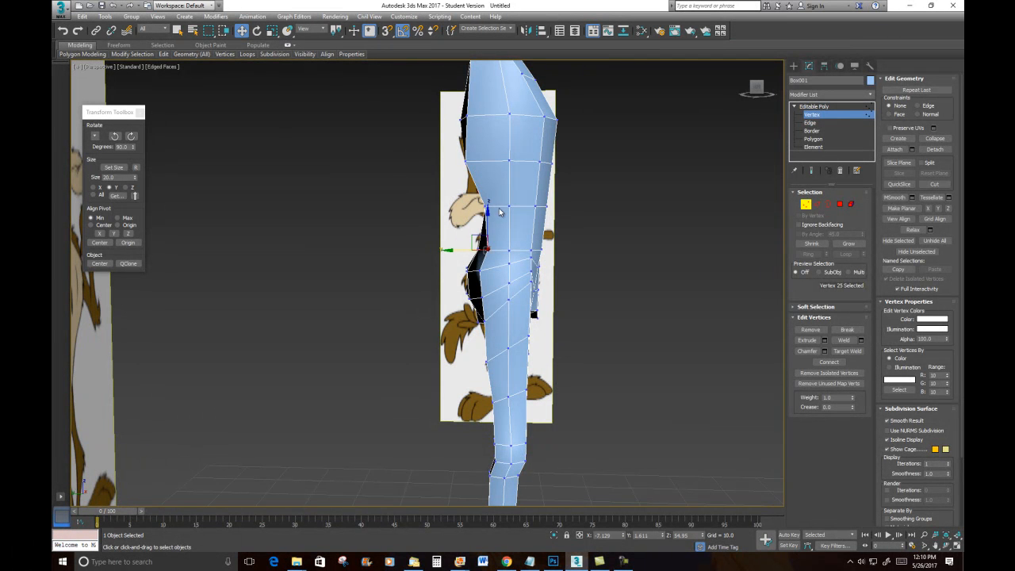
pyautogui.click(486, 205)
pyautogui.scroll(5, 444, 222)
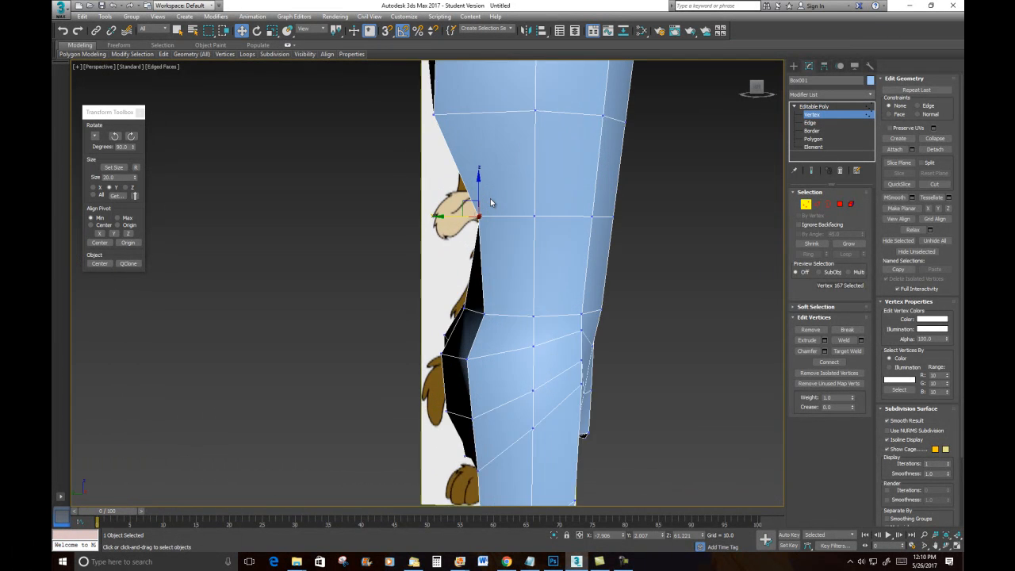
pyautogui.moveTo(447, 226); pyautogui.dragTo(470, 225)
pyautogui.scroll(-2, 531, 249)
pyautogui.click(449, 132)
# - Select all the foot's vertices and move them outward along X, away from the body's centre
pyautogui.keyDown('alt'); pyautogui.moveTo(594, 283); pyautogui.dragTo(526, 280, button='middle'); pyautogui.keyUp('alt')
pyautogui.scroll(-3, 526, 280)
pyautogui.click(694, 240)
pyautogui.keyDown('alt'); pyautogui.moveTo(683, 260); pyautogui.dragTo(539, 307, button='middle'); pyautogui.keyUp('alt')
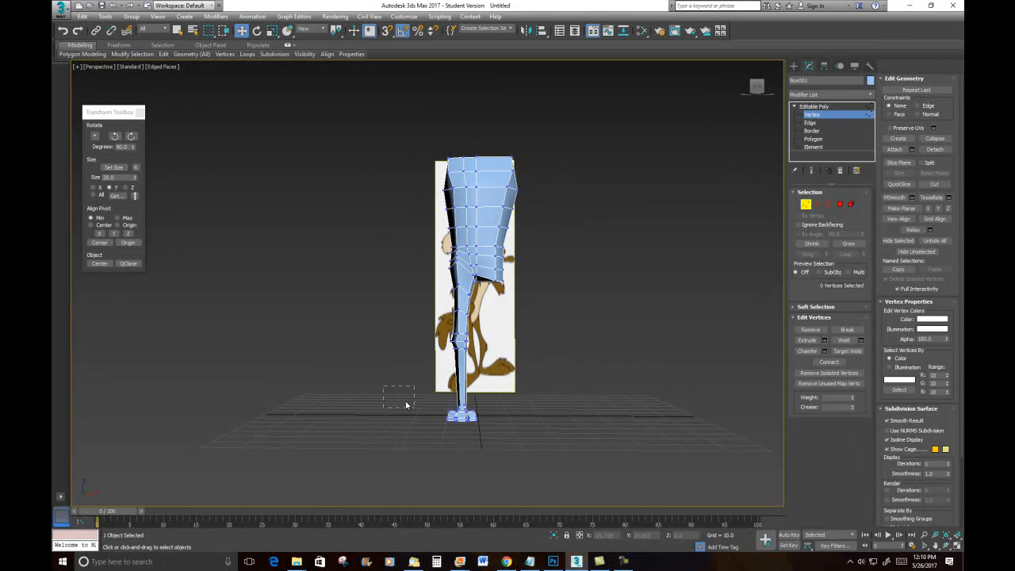
pyautogui.moveTo(553, 473); pyautogui.dragTo(553, 469)
pyautogui.moveTo(492, 416); pyautogui.dragTo(447, 414)
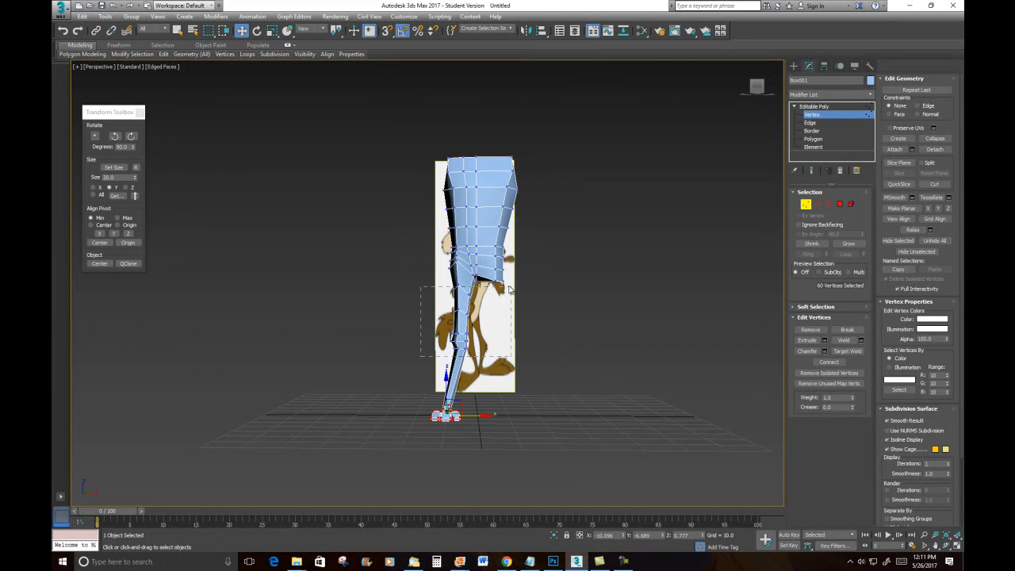
# - Rotate the thigh and knee vertices by 5 degrees about Y and shift them outward to follow the slanted leg
pyautogui.moveTo(472, 286); pyautogui.dragTo(473, 287)
pyautogui.click(259, 30)
pyautogui.moveTo(444, 297); pyautogui.dragTo(447, 295)
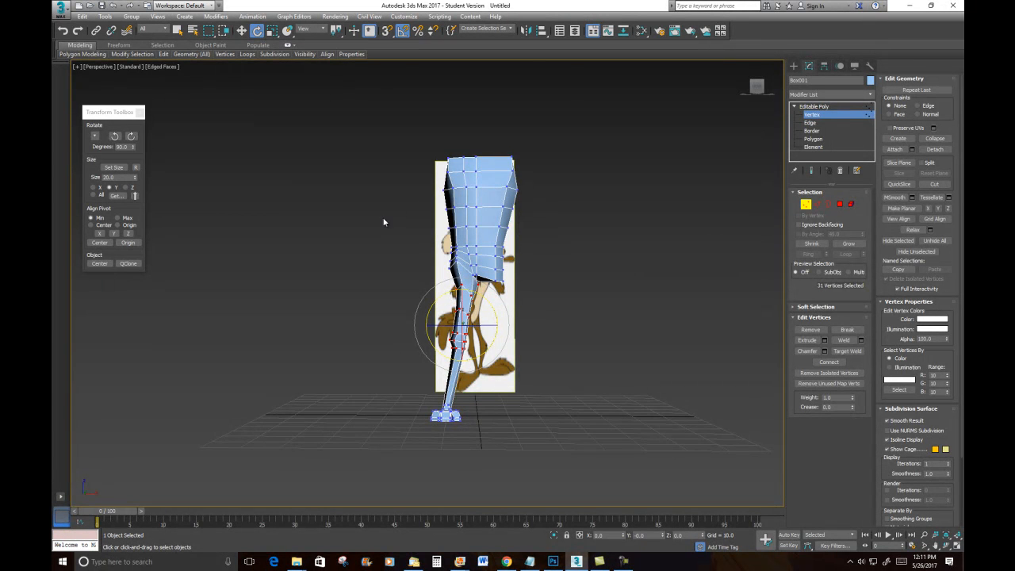
pyautogui.scroll(4, 486, 295)
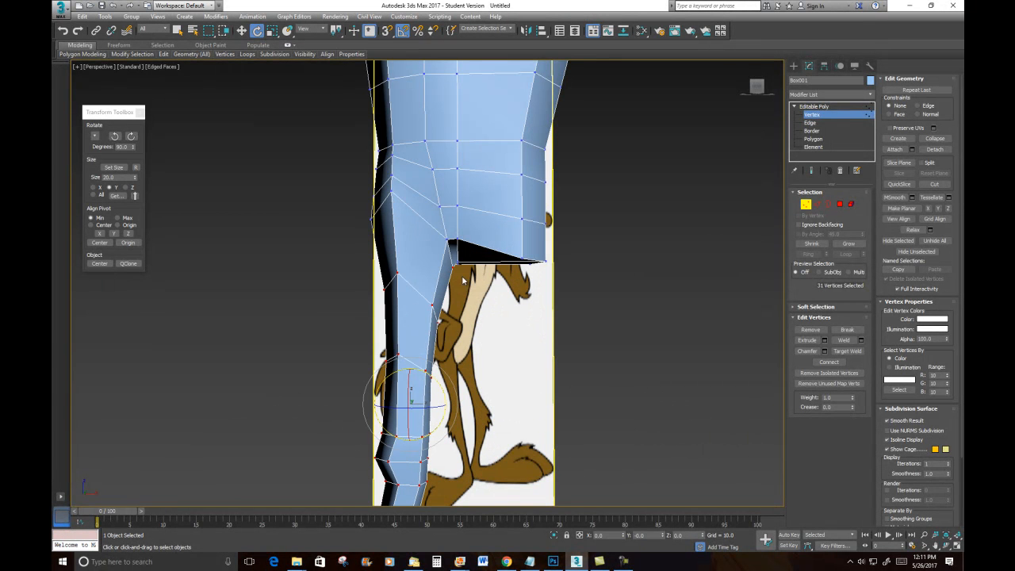
pyautogui.keyDown('ctrl'); pyautogui.moveTo(593, 212); pyautogui.dragTo(445, 286); pyautogui.keyUp('ctrl')
pyautogui.hotkey('ctrl', 'z')
pyautogui.moveTo(390, 380); pyautogui.dragTo(394, 379)
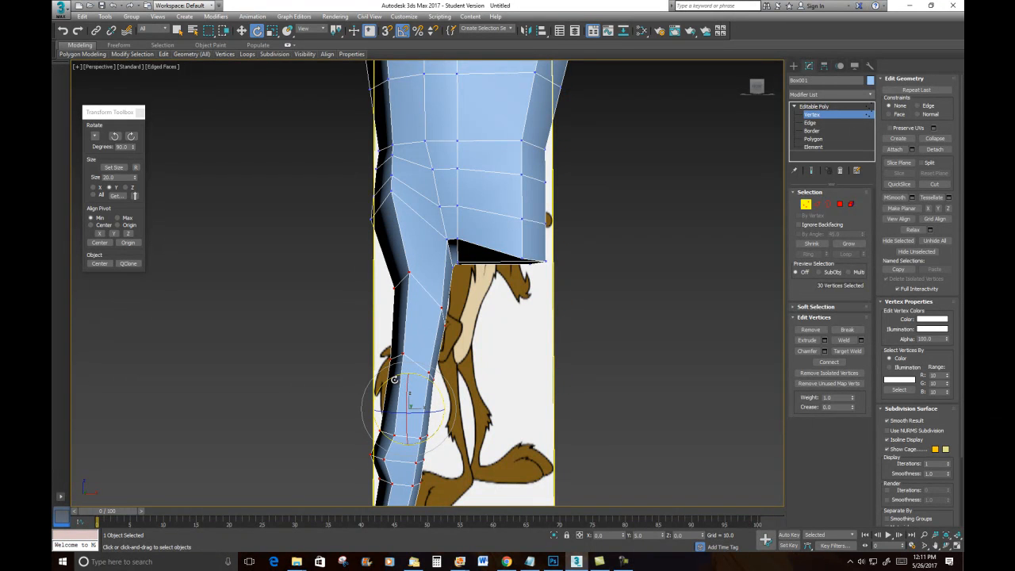
pyautogui.scroll(-3, 557, 343)
pyautogui.click(241, 30)
pyautogui.moveTo(537, 315); pyautogui.dragTo(530, 314)
# - Rotate the foot's vertices 15 degrees about Z so the toes point outward, and nudge the foot further outward
pyautogui.keyDown('alt'); pyautogui.moveTo(530, 314); pyautogui.dragTo(558, 382, button='middle'); pyautogui.keyUp('alt')
pyautogui.moveTo(531, 496); pyautogui.dragTo(547, 490)
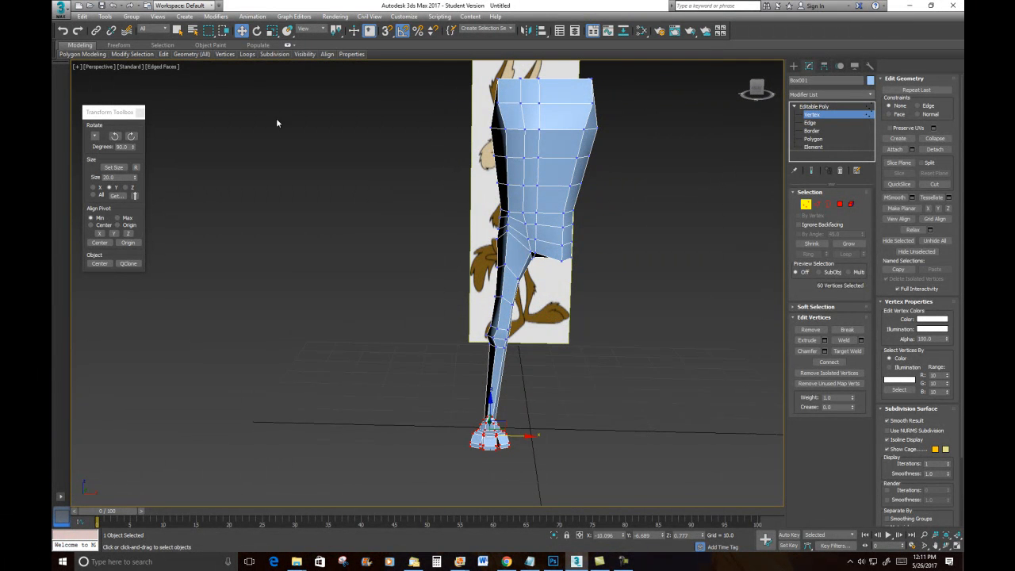
pyautogui.click(256, 30)
pyautogui.moveTo(503, 443); pyautogui.dragTo(509, 446)
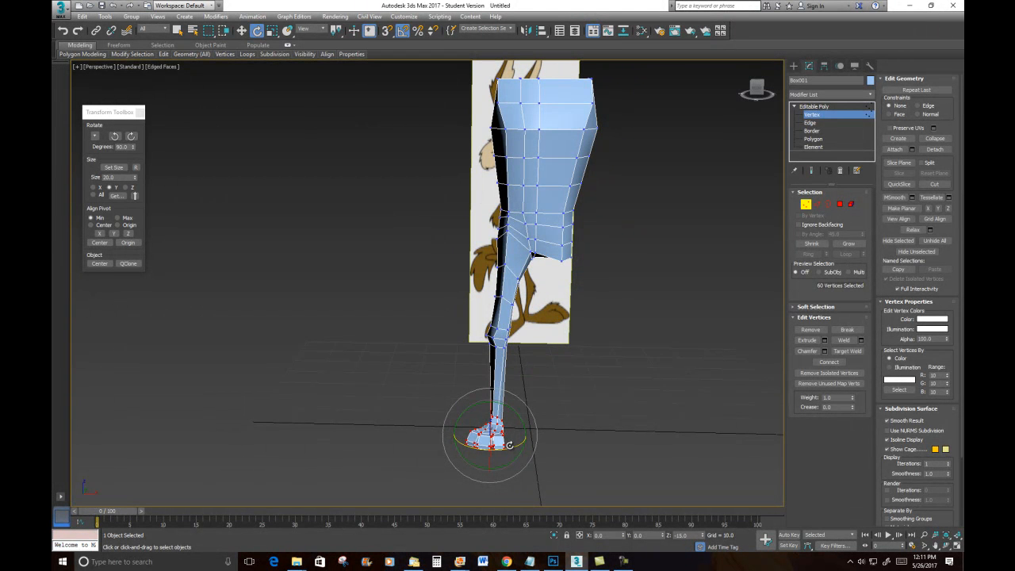
pyautogui.press('w')
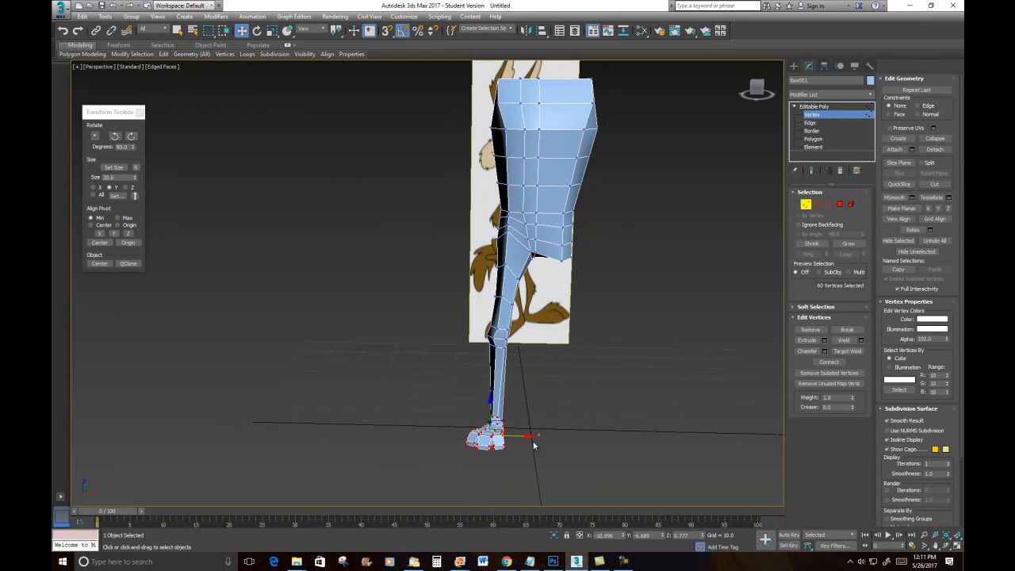
pyautogui.keyDown('alt'); pyautogui.moveTo(551, 386); pyautogui.dragTo(596, 365, button='middle'); pyautogui.keyUp('alt')
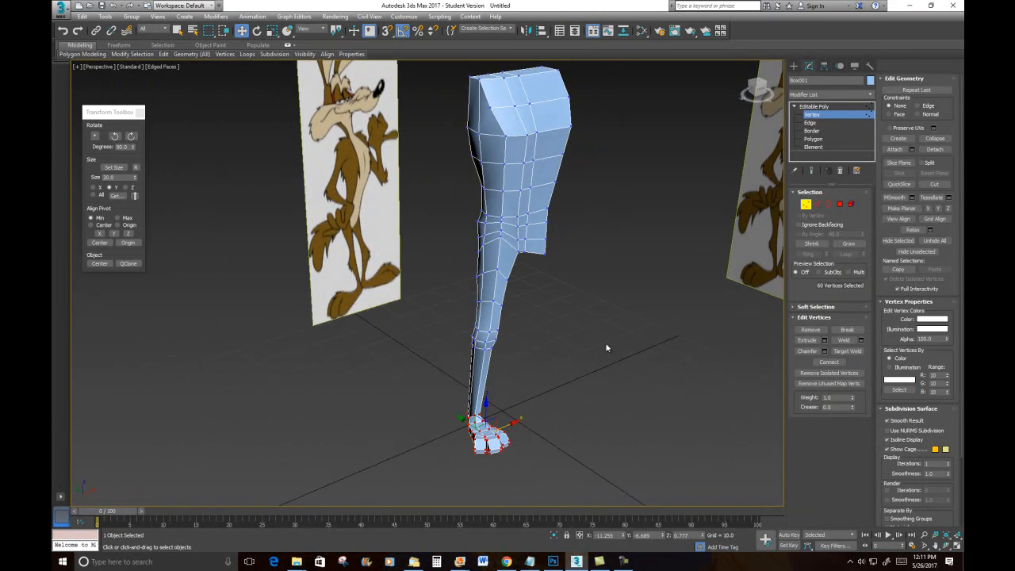
# - Delete the polygons of the torso half that has no leg
pyautogui.scroll(-5, 629, 346)
pyautogui.click(806, 204)
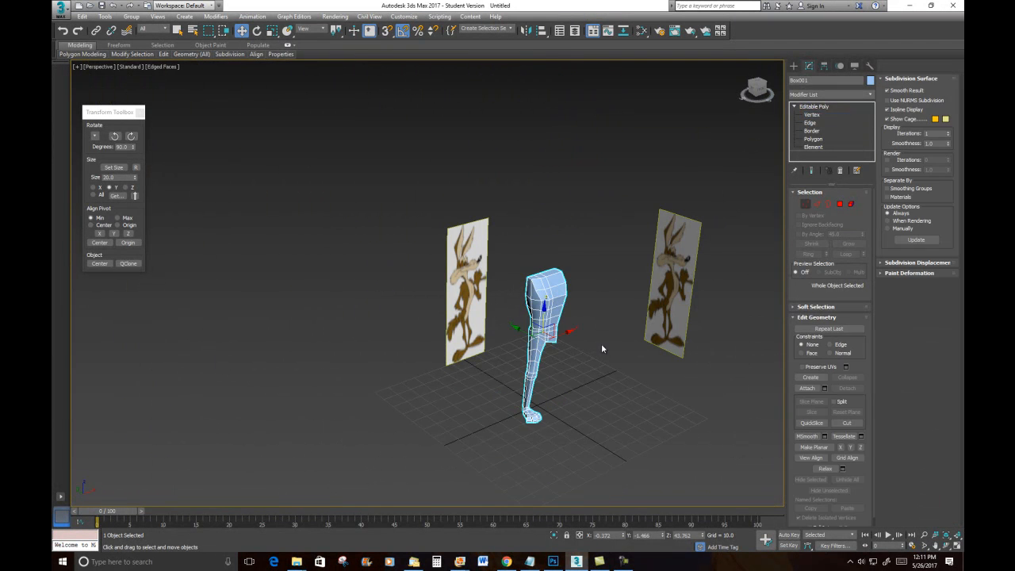
pyautogui.keyDown('alt'); pyautogui.moveTo(655, 499); pyautogui.dragTo(615, 447, button='middle'); pyautogui.keyUp('alt')
pyautogui.click(840, 204)
pyautogui.moveTo(599, 244); pyautogui.dragTo(556, 367)
pyautogui.click(696, 312)
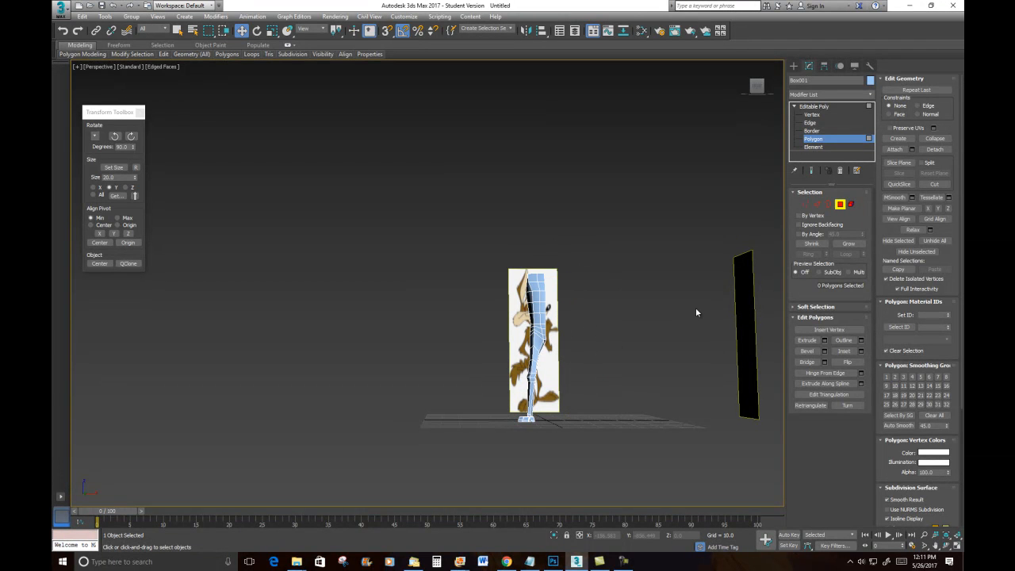
pyautogui.keyDown('alt'); pyautogui.moveTo(551, 238); pyautogui.dragTo(721, 249, button='middle'); pyautogui.keyUp('alt')
pyautogui.click(842, 204)
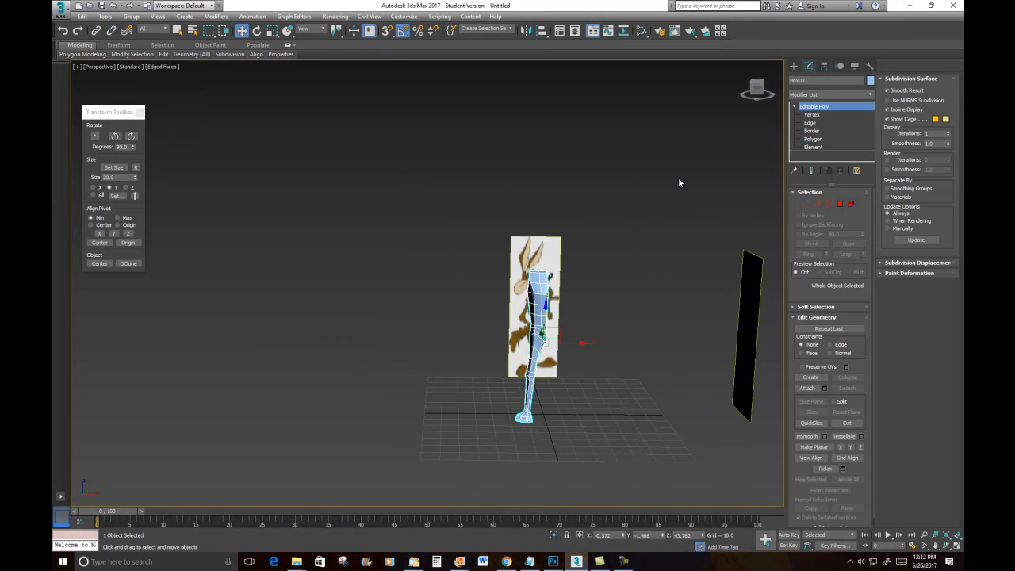
# - Try to mirror the half body across the X axis as a copy
pyautogui.click(684, 168)
pyautogui.click(534, 283)
pyautogui.click(525, 31)
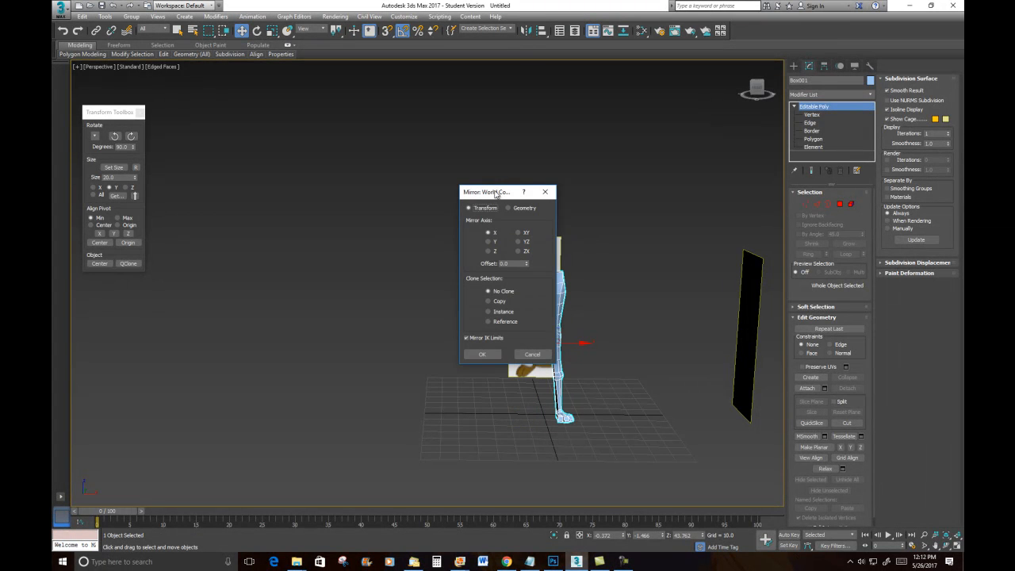
pyautogui.moveTo(496, 192); pyautogui.dragTo(392, 118)
pyautogui.click(385, 229)
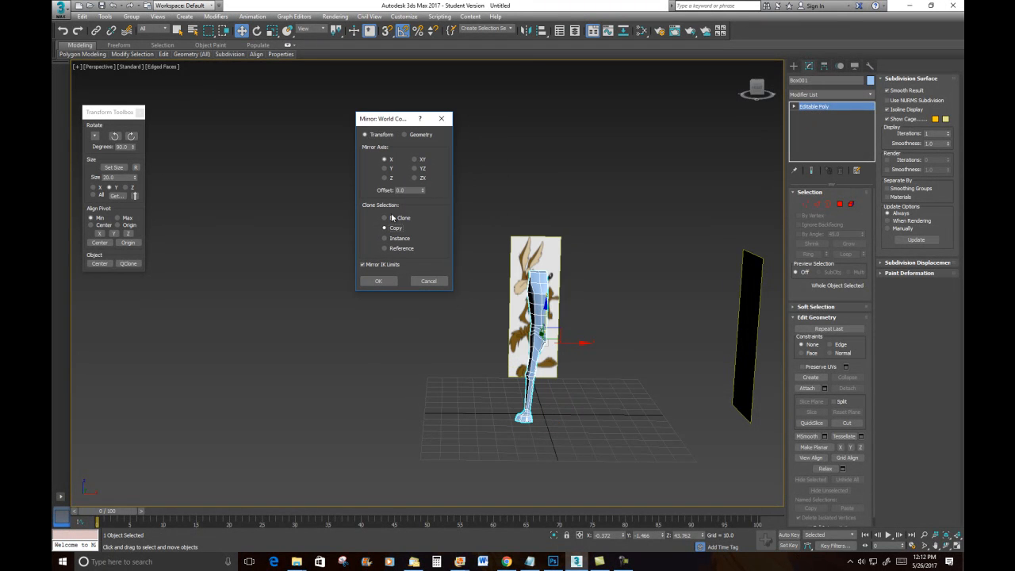
pyautogui.click(379, 282)
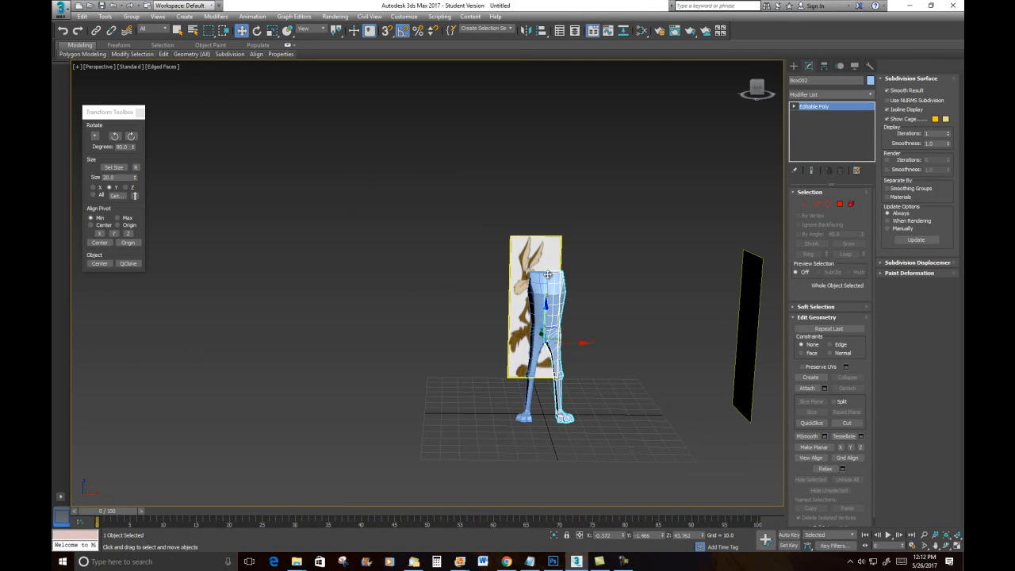
pyautogui.hotkey('ctrl', 'z')
# - Mirror the half body across the X axis as an instance
pyautogui.click(523, 32)
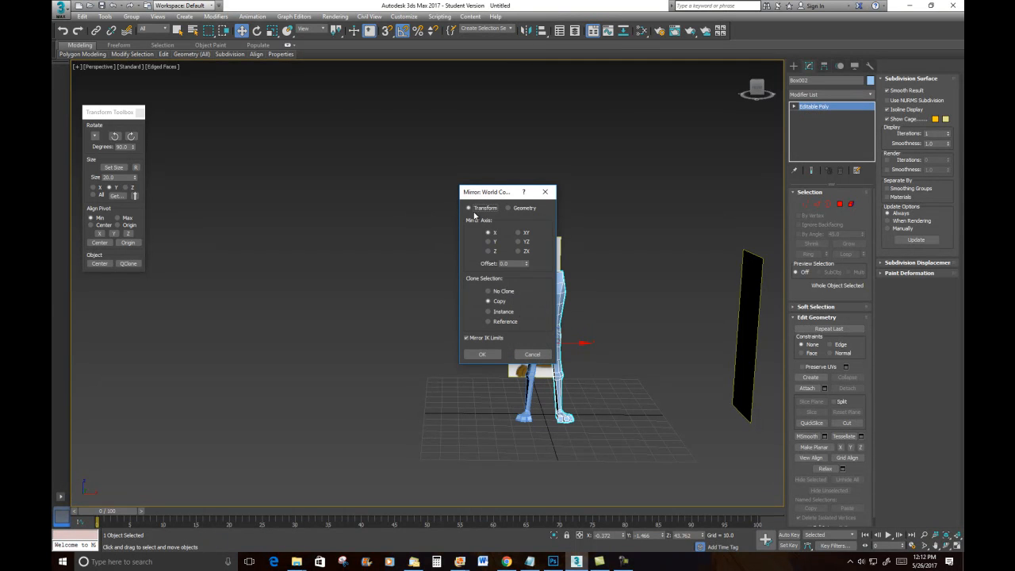
pyautogui.click(492, 313)
pyautogui.click(482, 354)
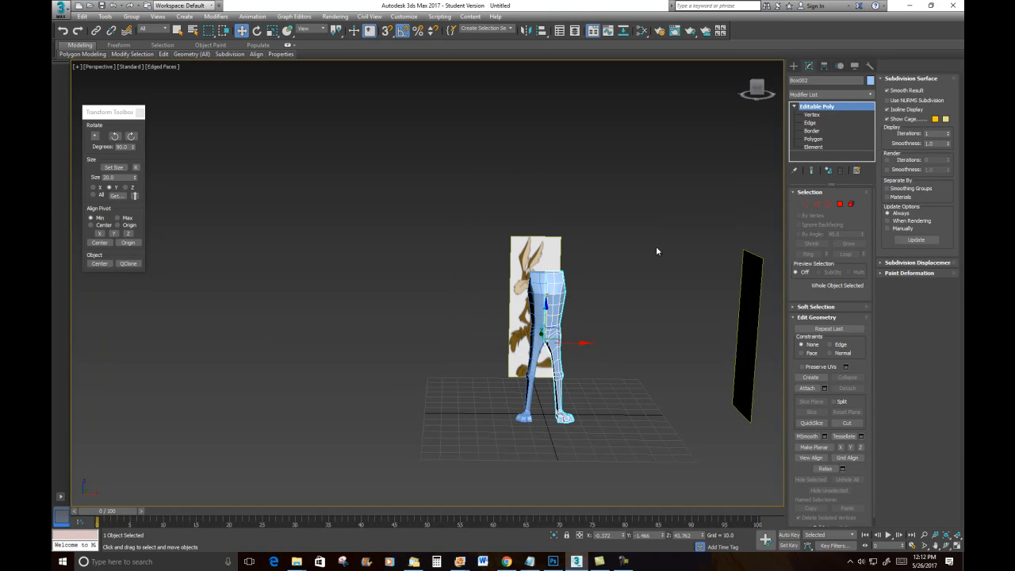
pyautogui.click(700, 223)
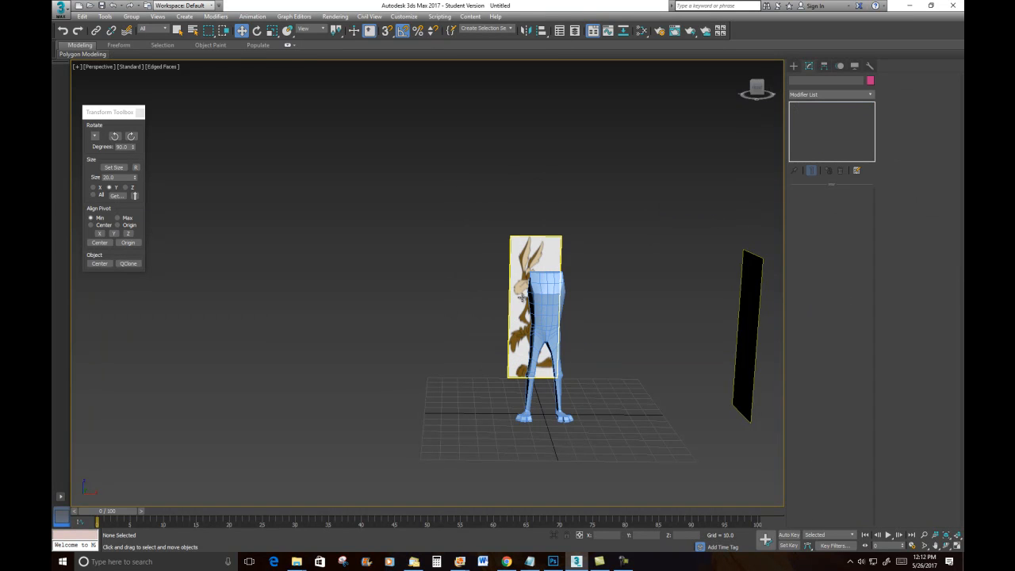
# - Select the six top vertices of the original body half and lower them slightly
pyautogui.click(536, 305)
pyautogui.keyDown('alt'); pyautogui.moveTo(565, 306); pyautogui.dragTo(625, 304, button='middle'); pyautogui.keyUp('alt')
pyautogui.scroll(4, 541, 321)
pyautogui.moveTo(533, 318); pyautogui.dragTo(569, 251, button='middle')
pyautogui.keyDown('alt'); pyautogui.moveTo(544, 113); pyautogui.dragTo(598, 214, button='middle'); pyautogui.keyUp('alt')
pyautogui.click(806, 205)
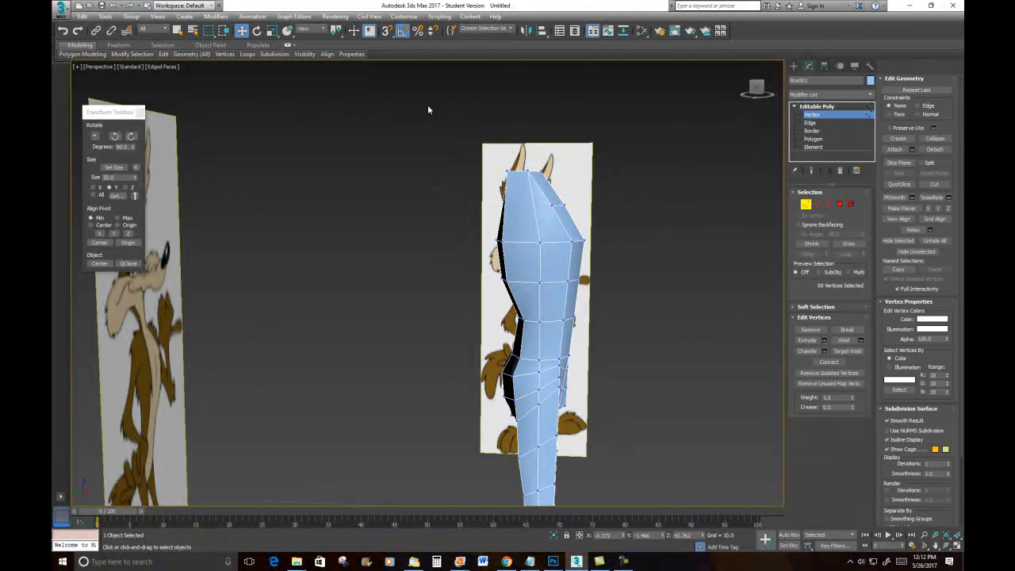
pyautogui.moveTo(575, 196); pyautogui.dragTo(574, 193)
pyautogui.moveTo(523, 142); pyautogui.dragTo(522, 157)
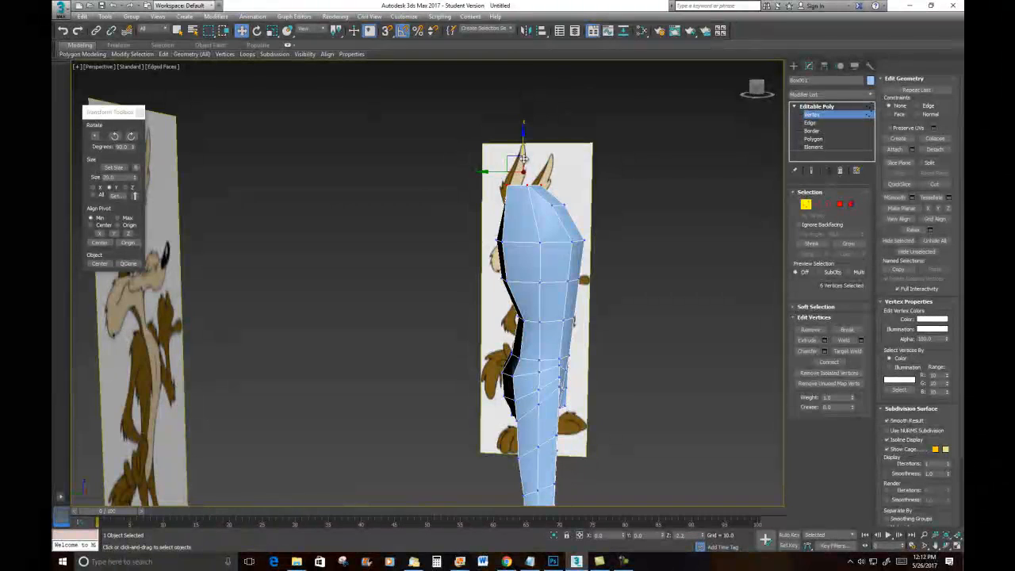
# - Select the two outer side polygons at the shoulder and inset them together as the base for the arm
pyautogui.keyDown('alt'); pyautogui.moveTo(598, 212); pyautogui.dragTo(548, 209, button='middle'); pyautogui.keyUp('alt')
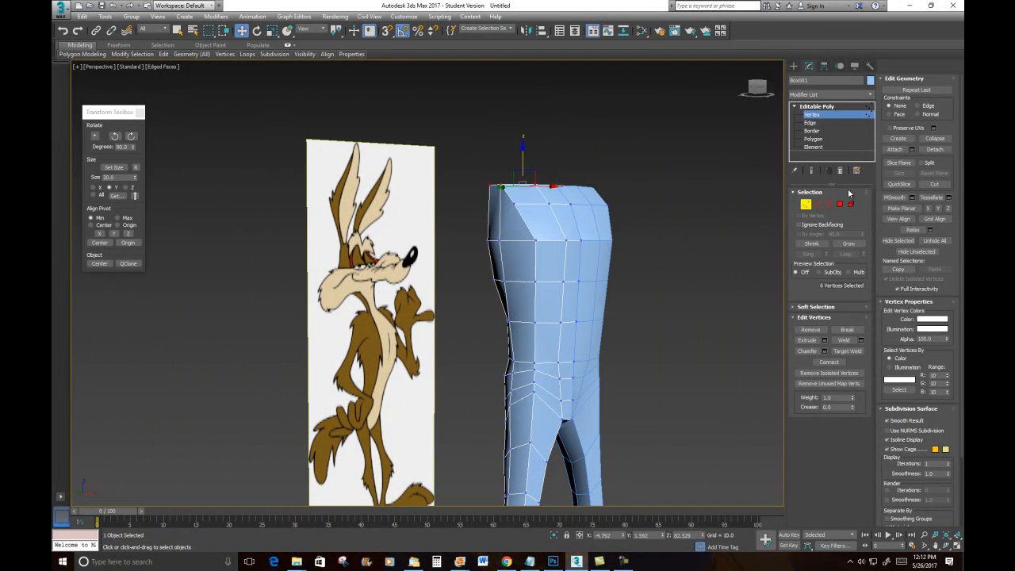
pyautogui.click(840, 204)
pyautogui.click(512, 212)
pyautogui.keyDown('ctrl'); pyautogui.click(497, 229); pyautogui.keyUp('ctrl')
pyautogui.keyDown('alt'); pyautogui.moveTo(508, 227); pyautogui.dragTo(582, 224, button='middle'); pyautogui.keyUp('alt')
pyautogui.scroll(2, 502, 202)
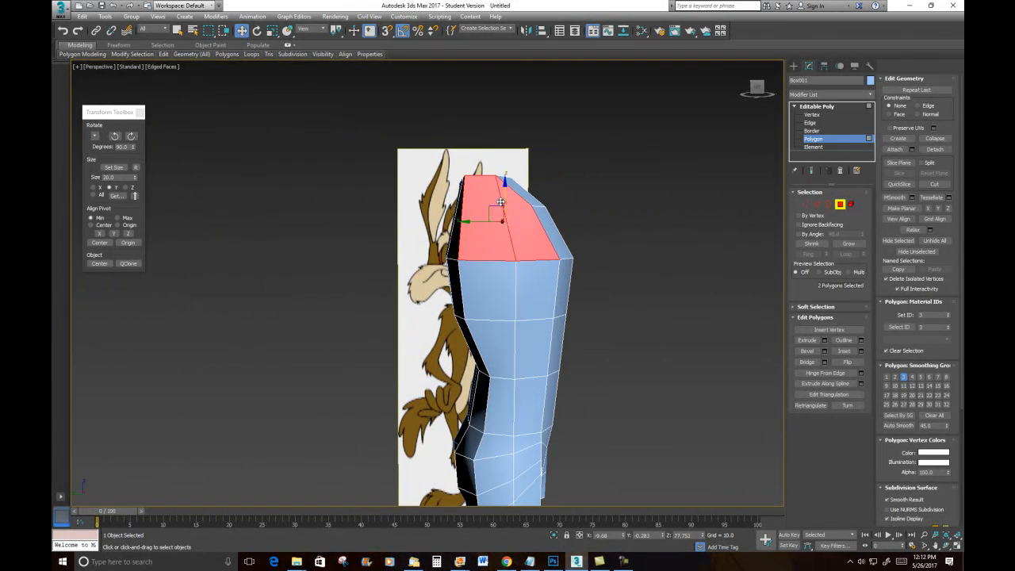
pyautogui.scroll(1, 500, 202)
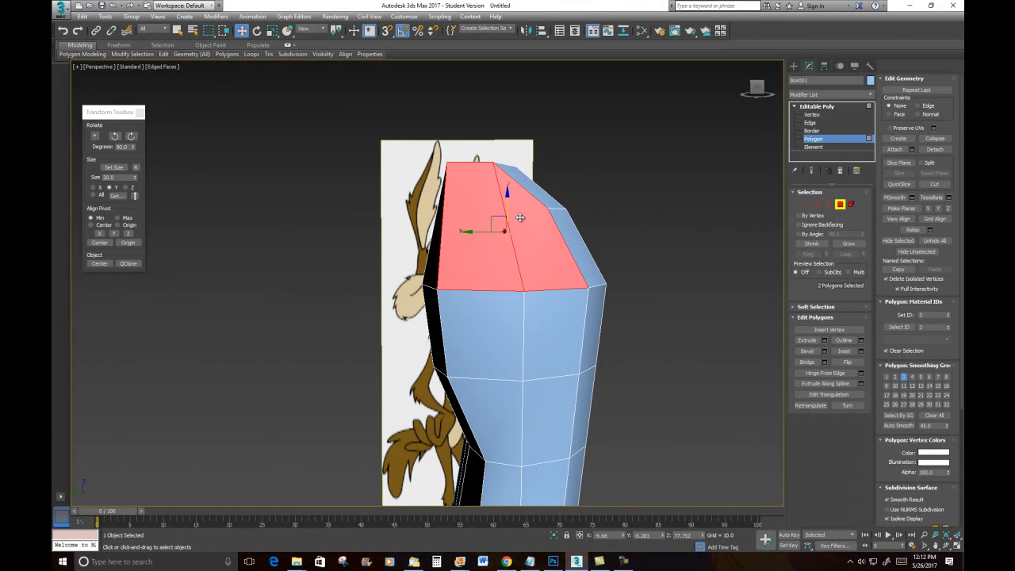
pyautogui.rightClick(520, 217)
pyautogui.click(511, 263)
pyautogui.moveTo(514, 255); pyautogui.dragTo(513, 247)
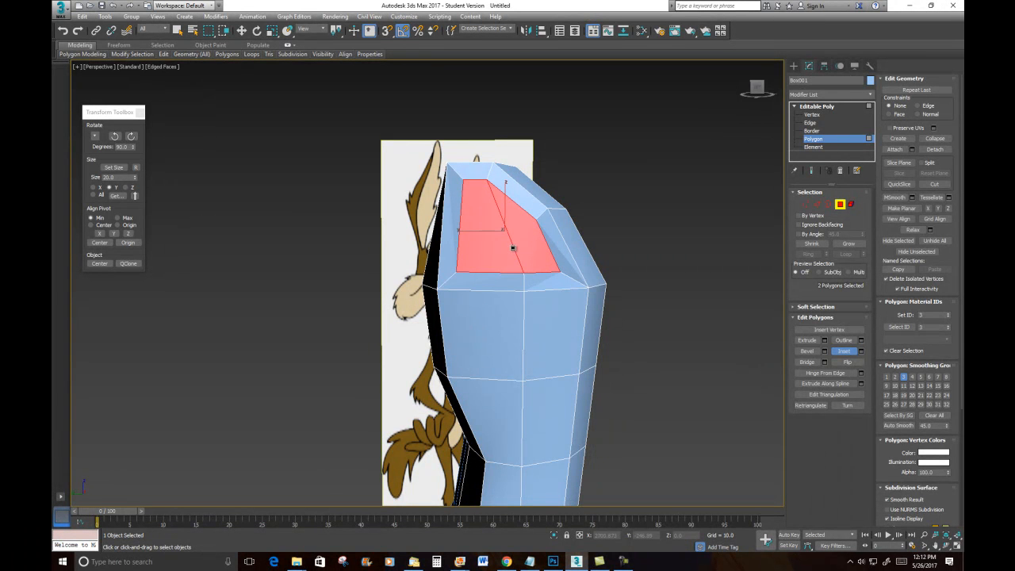
# - Remove the diagonal edge between the two inset shoulder polygons and select the ring of eight upright edges around the shoulder
pyautogui.click(818, 204)
pyautogui.click(509, 239)
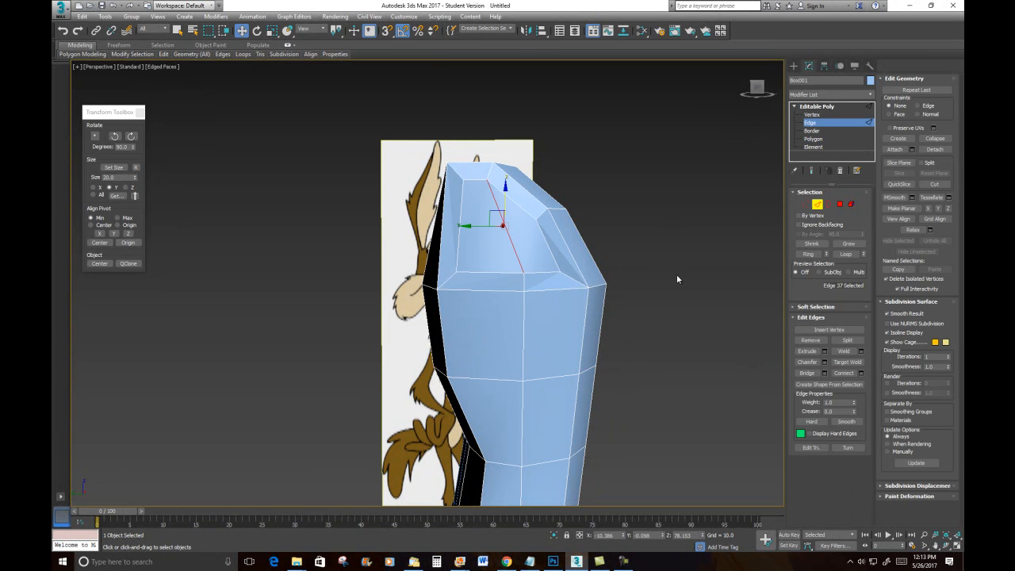
pyautogui.click(673, 273)
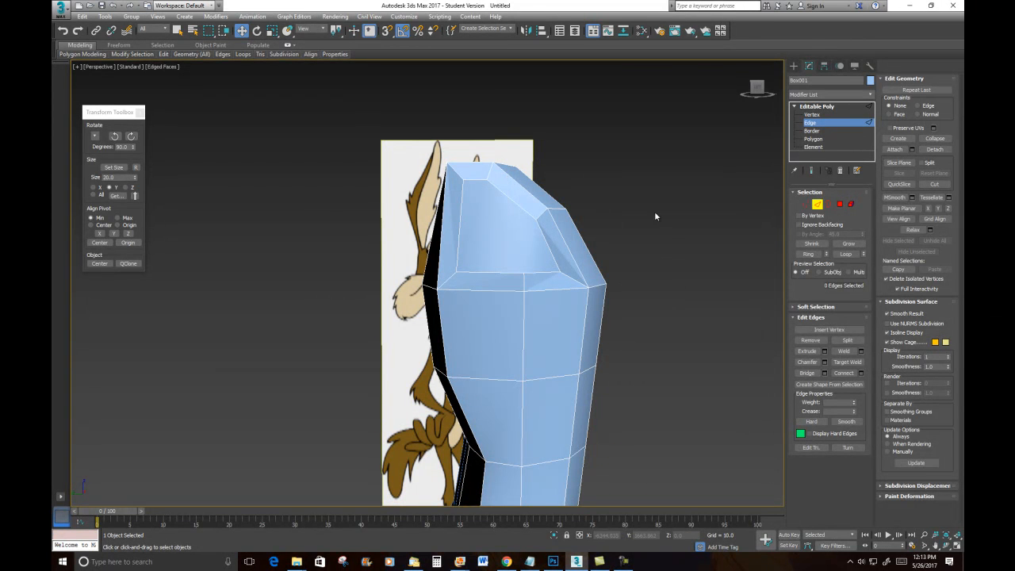
pyautogui.click(544, 243)
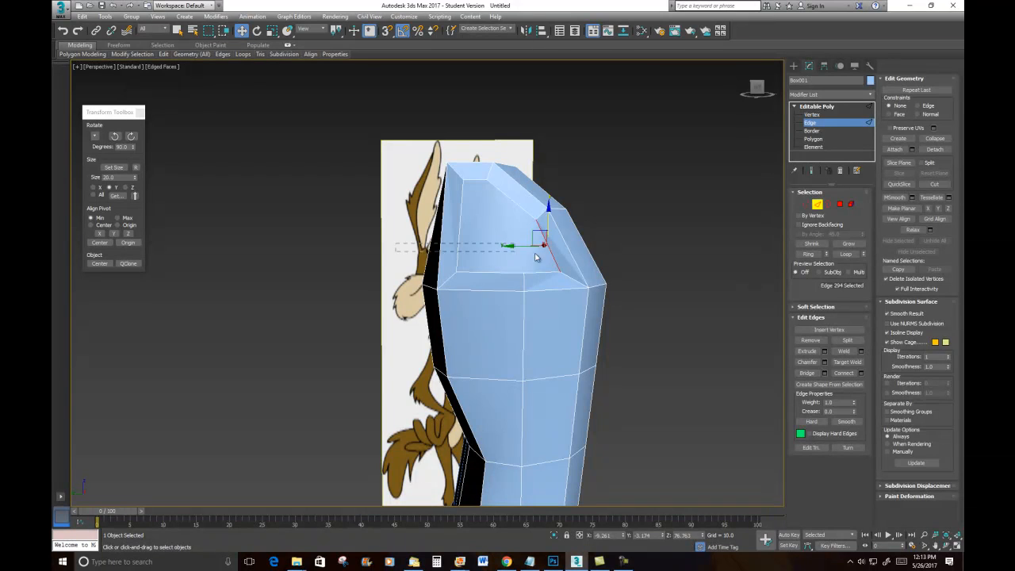
pyautogui.hotkey('alt', 'l')
# - Try to connect the selected shoulder ring edges with two segments
pyautogui.rightClick(647, 183)
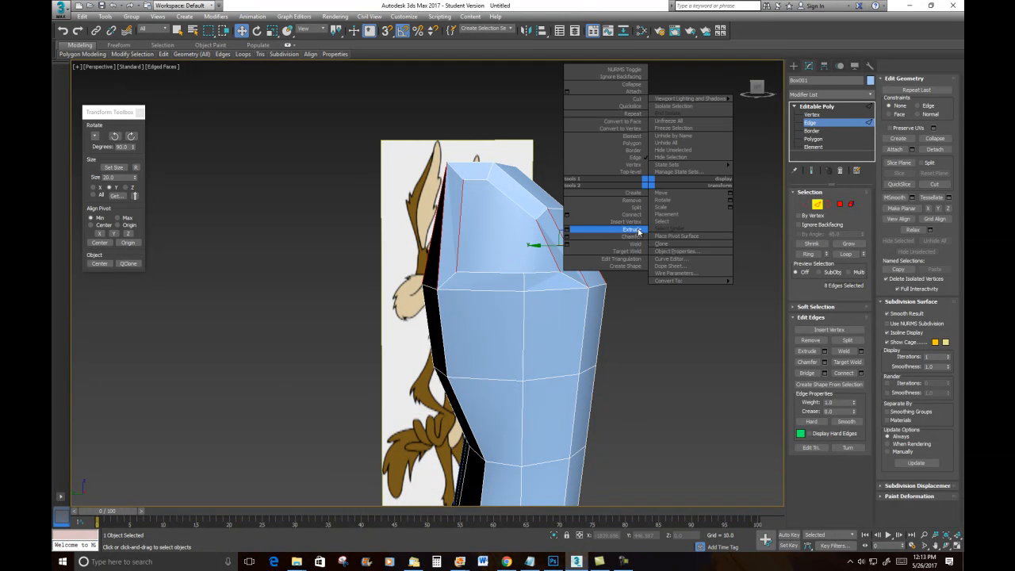
pyautogui.click(635, 215)
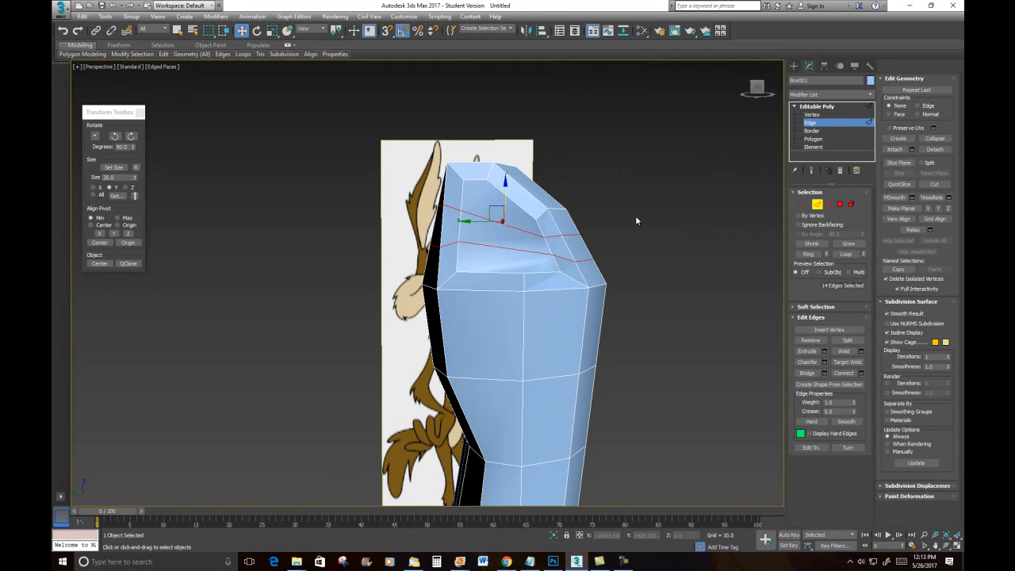
pyautogui.hotkey('ctrl', 'z')
pyautogui.rightClick(636, 219)
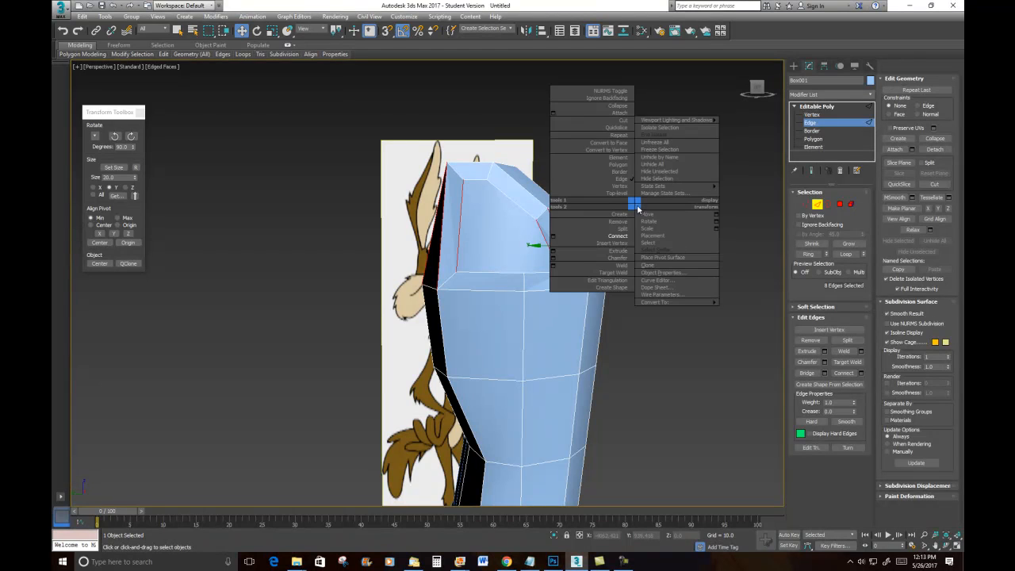
pyautogui.click(552, 239)
pyautogui.hotkey('ctrl', 'z')
# - Connect the shoulder ring edges with 1 segment and remove the new edge crossing the inset cap
pyautogui.rightClick(578, 205)
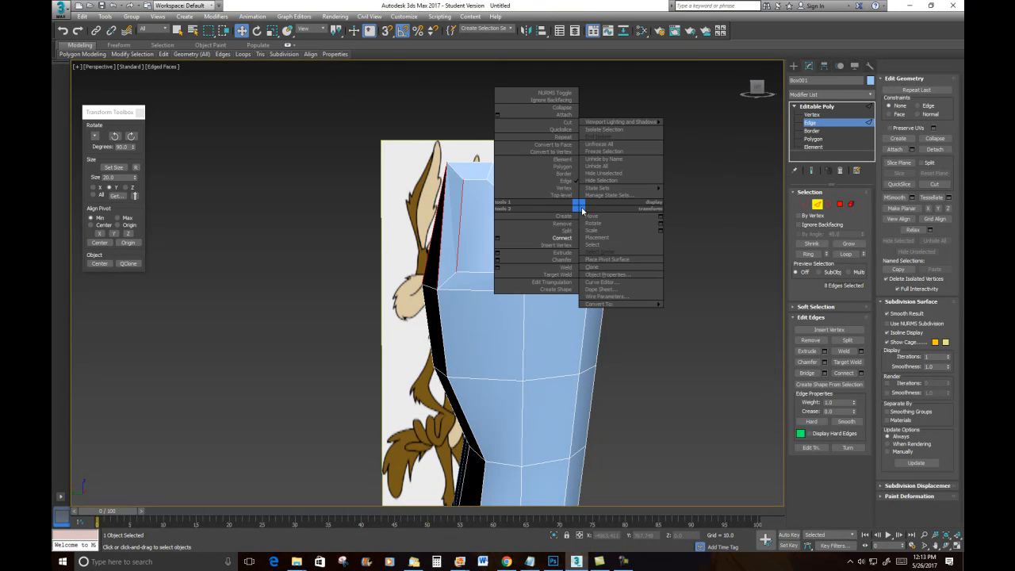
pyautogui.click(498, 238)
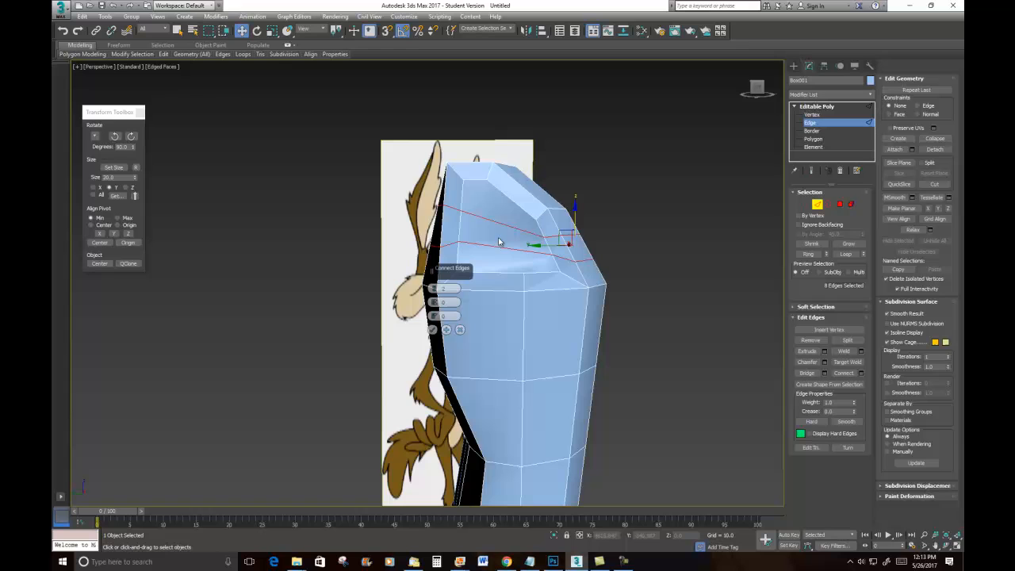
pyautogui.click(433, 291)
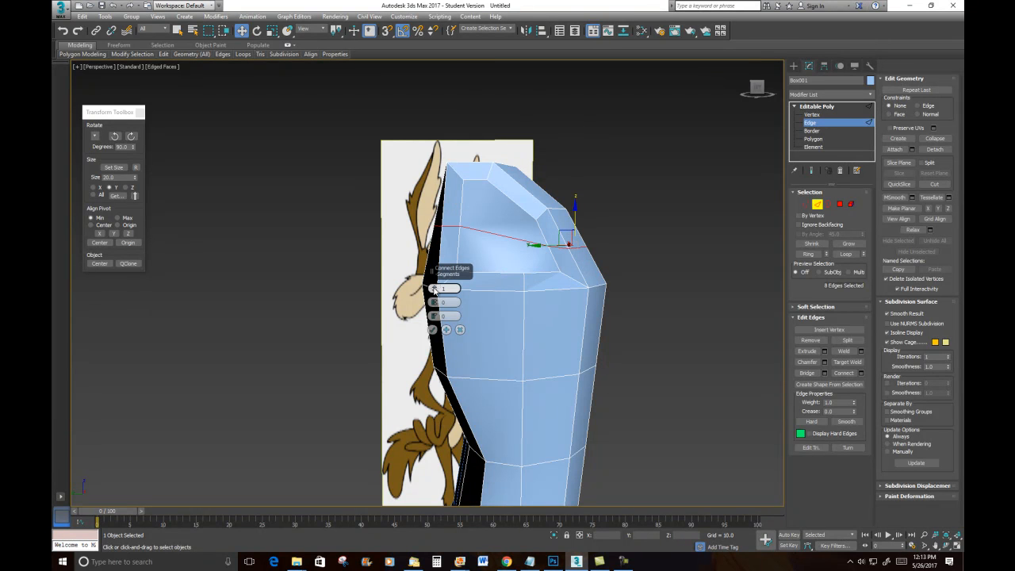
pyautogui.click(432, 329)
pyautogui.click(538, 245)
pyautogui.keyDown('alt'); pyautogui.click(540, 247); pyautogui.keyUp('alt')
# - Select the inset cap polygon on the shoulder and reshape it into a regular octagon with GeoPoly
pyautogui.click(840, 204)
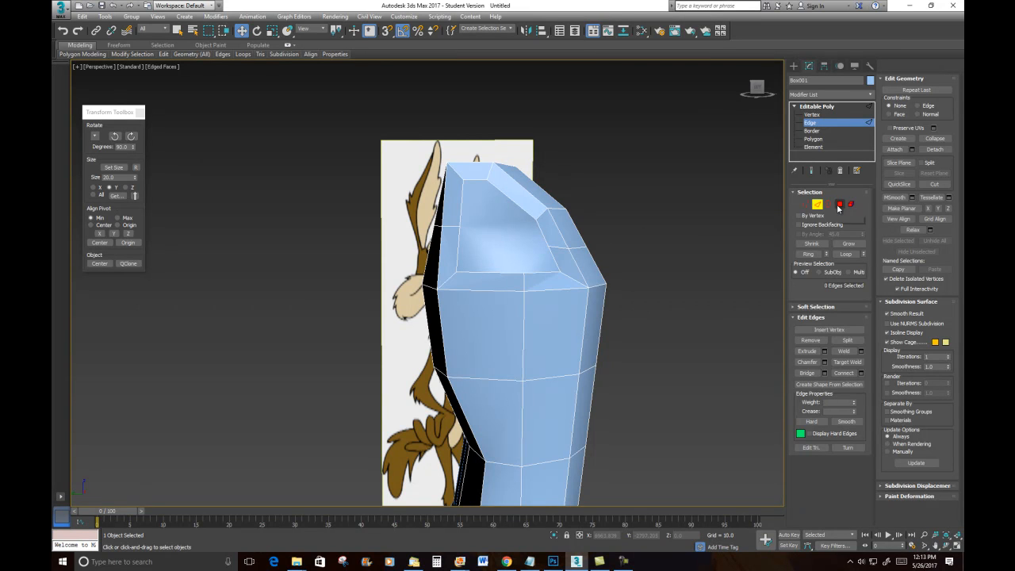
pyautogui.click(480, 221)
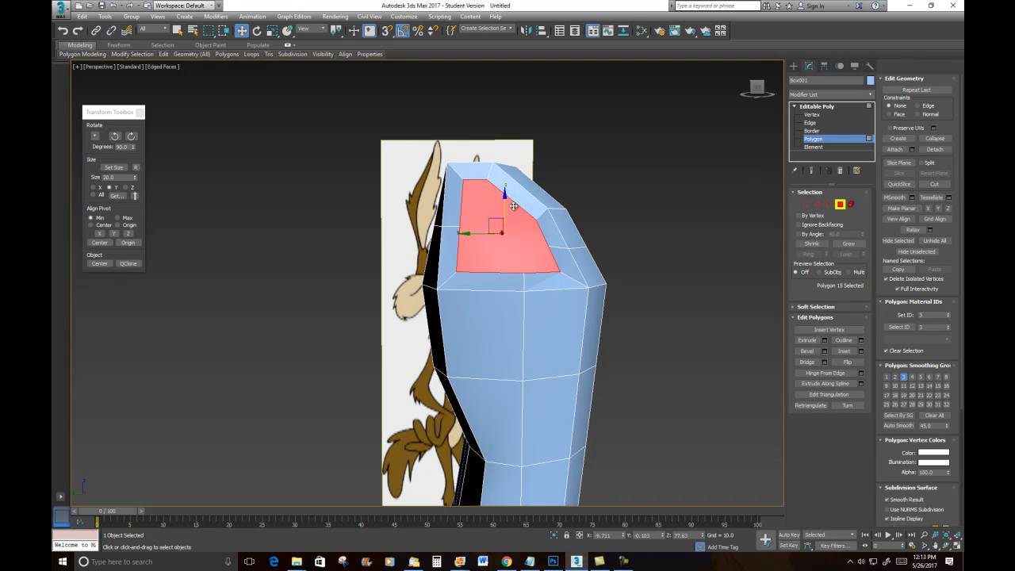
pyautogui.moveTo(218, 55)
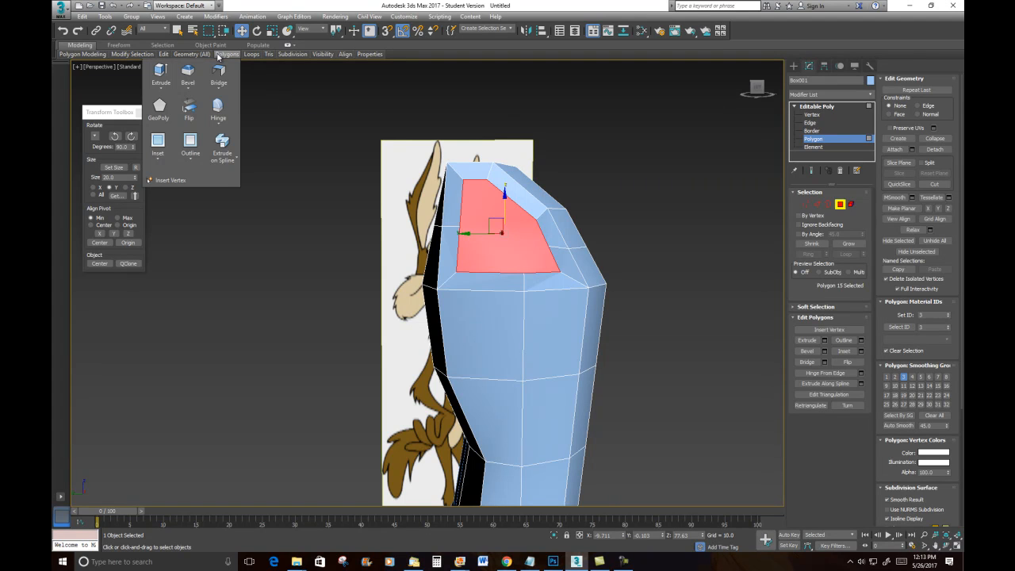
pyautogui.click(160, 108)
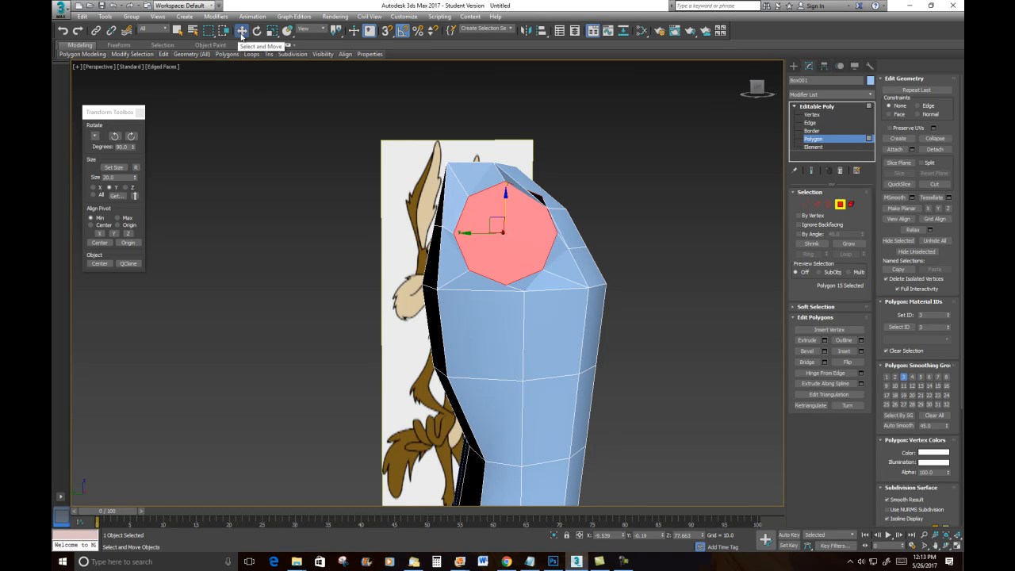
# - Scale the shoulder octagon down to about half its size and rotate it slightly within the side plane
pyautogui.click(272, 30)
pyautogui.moveTo(515, 224); pyautogui.dragTo(479, 266)
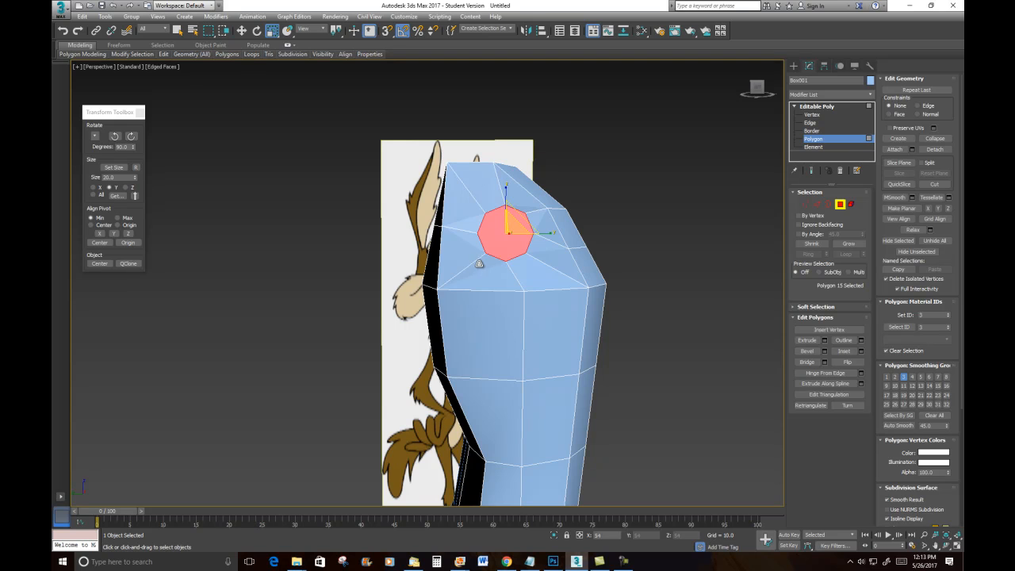
pyautogui.click(257, 30)
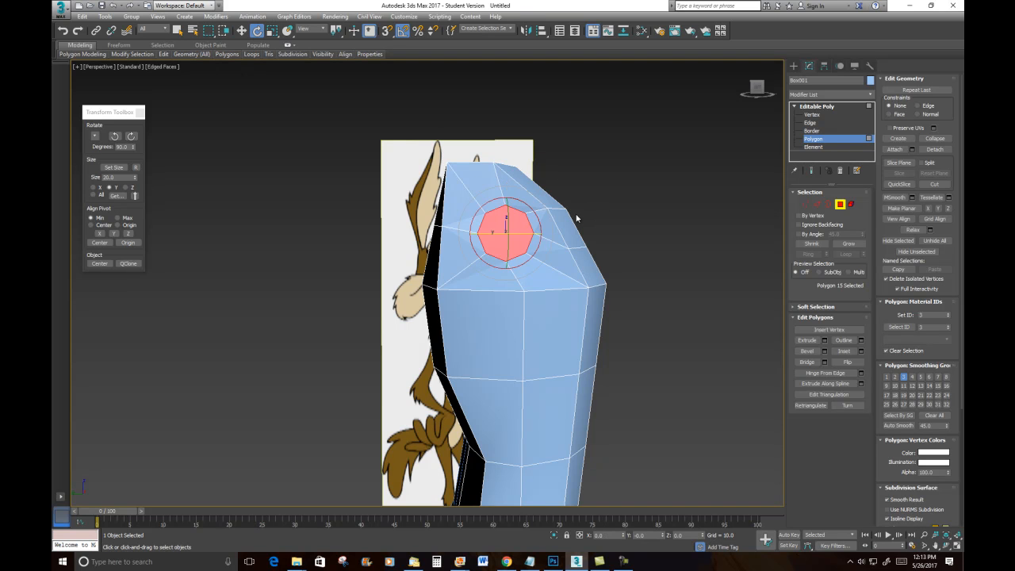
pyautogui.moveTo(525, 204); pyautogui.dragTo(530, 202)
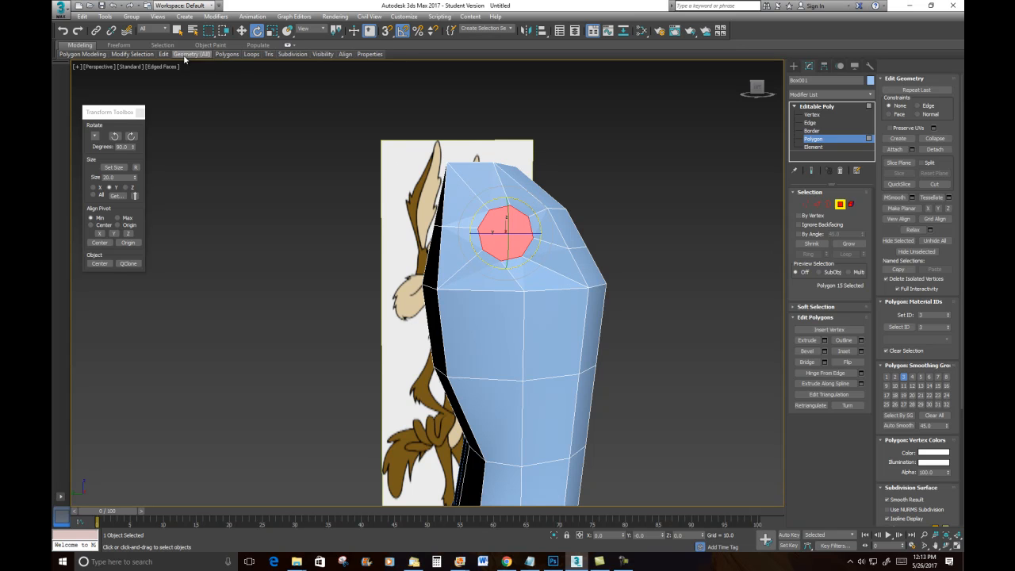
# - Move the shoulder octagon toward positive Y, raise it, and shift it slightly outward from the body along X
pyautogui.click(242, 31)
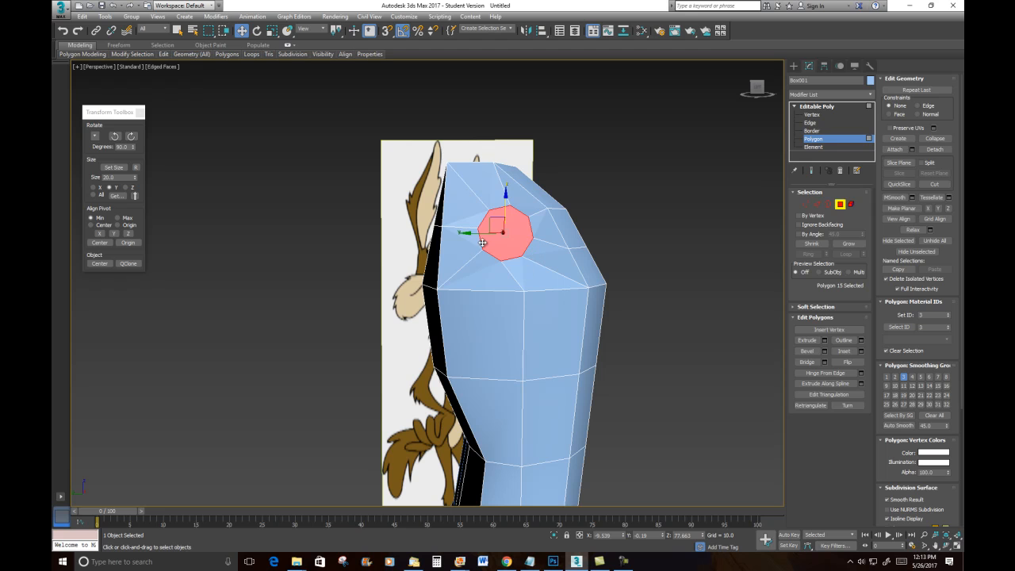
pyautogui.moveTo(477, 234); pyautogui.dragTo(454, 233)
pyautogui.click(272, 31)
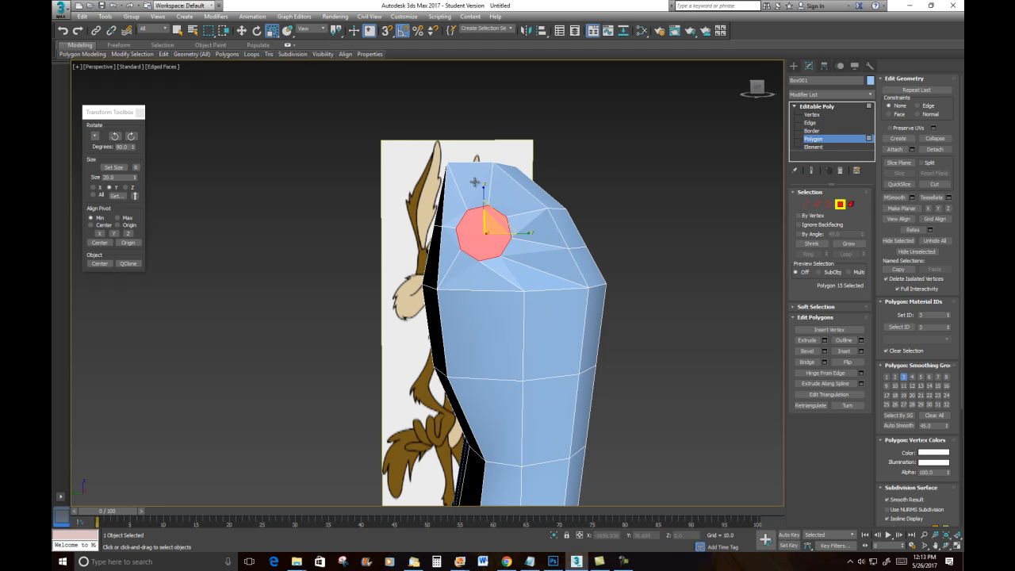
pyautogui.click(242, 30)
pyautogui.moveTo(482, 187); pyautogui.dragTo(477, 162)
pyautogui.keyDown('alt'); pyautogui.moveTo(547, 276); pyautogui.dragTo(525, 271, button='middle'); pyautogui.keyUp('alt')
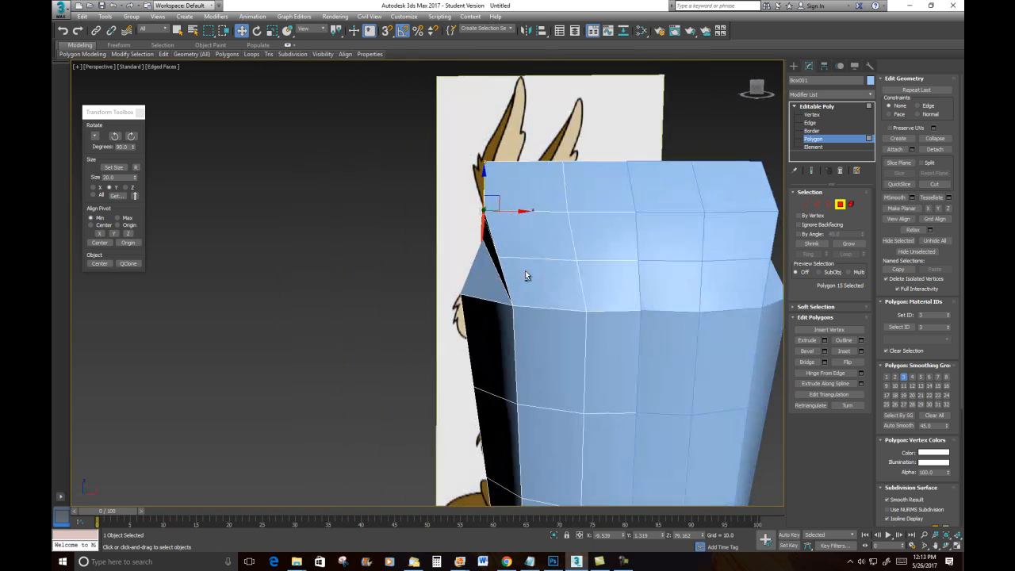
pyautogui.moveTo(512, 212); pyautogui.dragTo(487, 212)
# - Try to rotate the shoulder octagon further about the X axis
pyautogui.keyDown('alt'); pyautogui.moveTo(518, 220); pyautogui.dragTo(462, 238, button='middle'); pyautogui.keyUp('alt')
pyautogui.scroll(4, 486, 249)
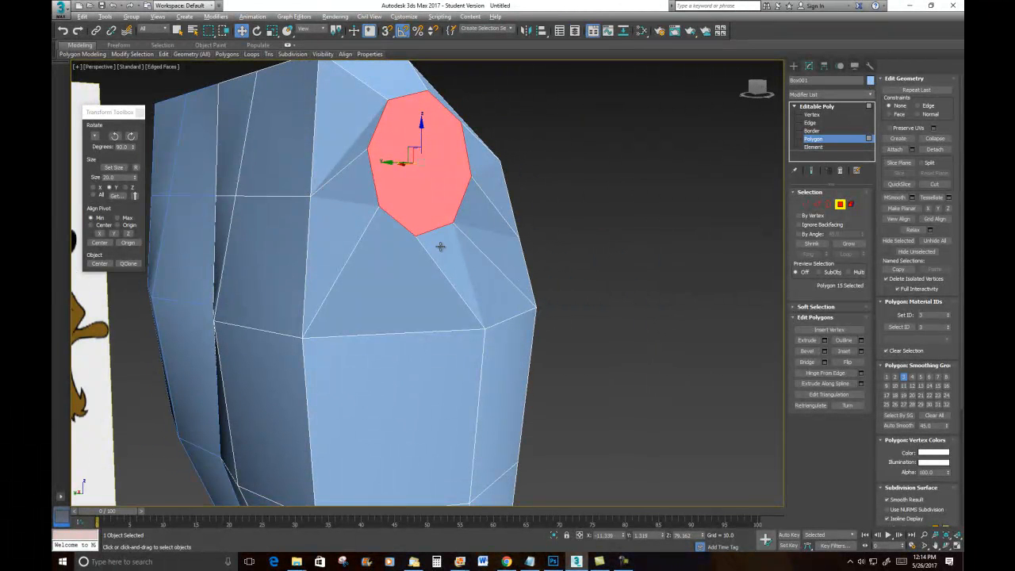
pyautogui.keyDown('alt'); pyautogui.moveTo(441, 247); pyautogui.dragTo(421, 232, button='middle'); pyautogui.keyUp('alt')
pyautogui.click(256, 30)
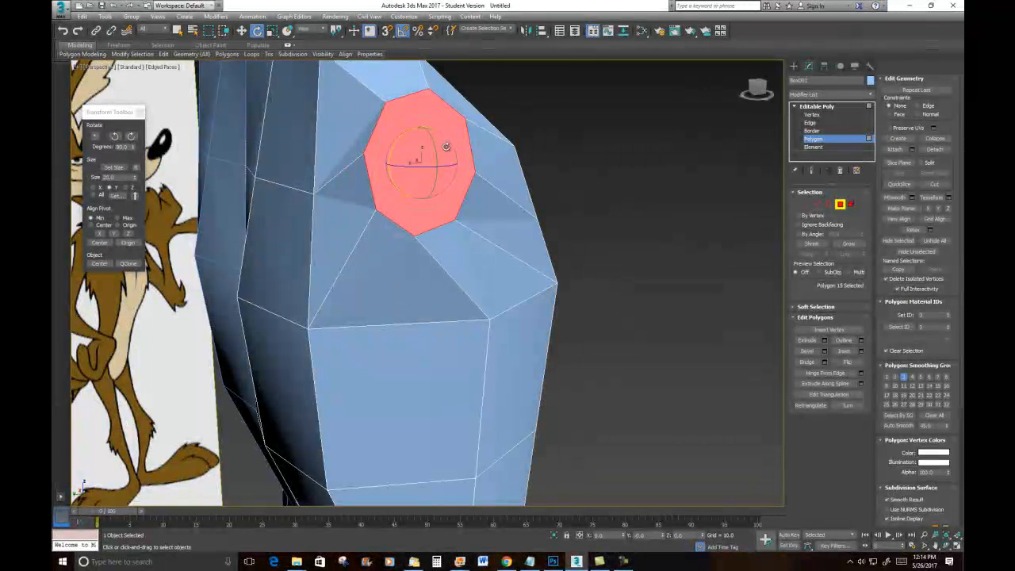
pyautogui.moveTo(395, 143); pyautogui.dragTo(395, 163)
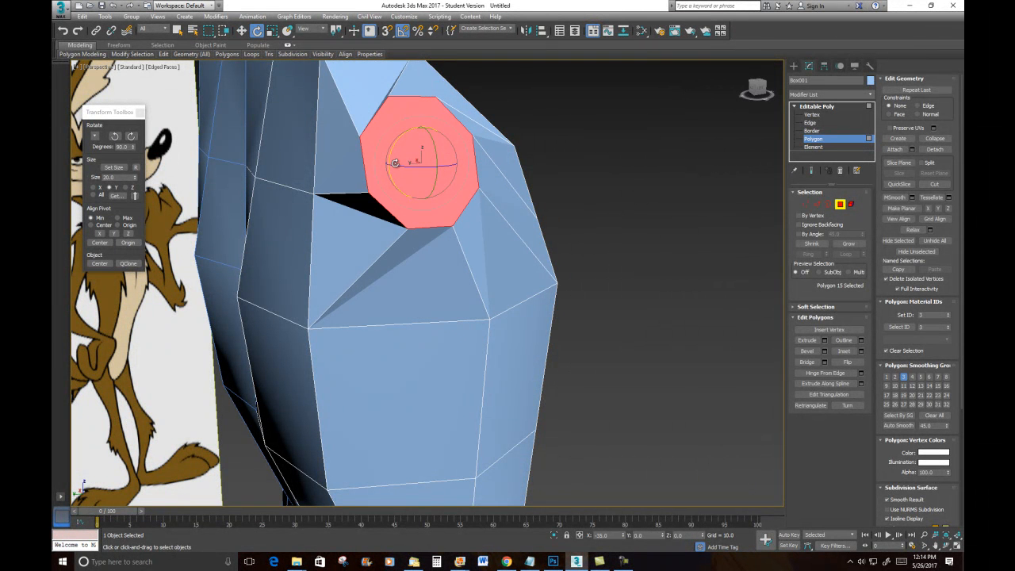
pyautogui.keyDown('alt'); pyautogui.moveTo(404, 158); pyautogui.dragTo(467, 169, button='middle'); pyautogui.keyUp('alt')
pyautogui.hotkey('ctrl', 'z')
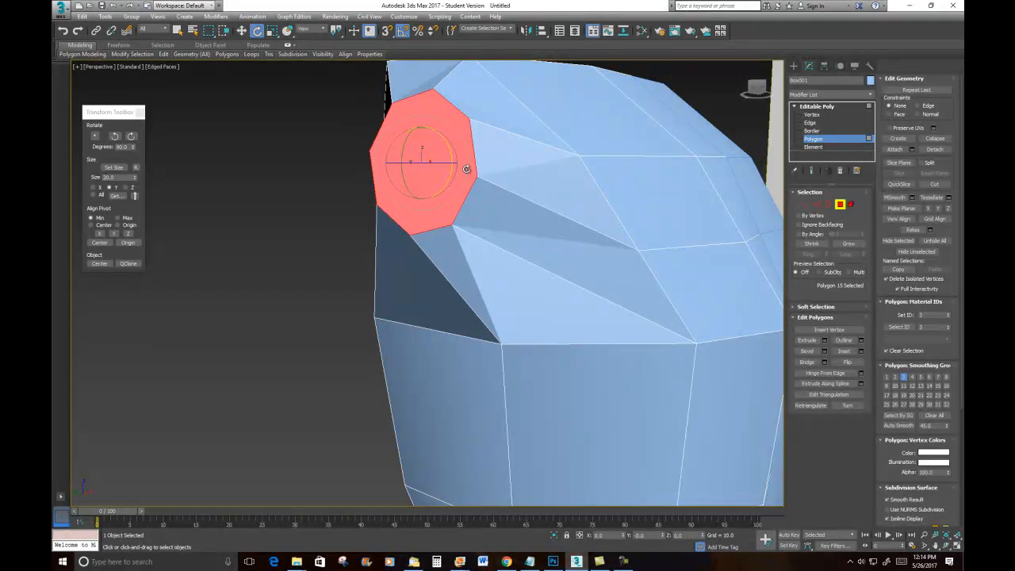
# - Extrude the shoulder octagon outward into a short stub for the upper arm
pyautogui.keyDown('alt'); pyautogui.moveTo(466, 169); pyautogui.dragTo(480, 169, button='middle'); pyautogui.keyUp('alt')
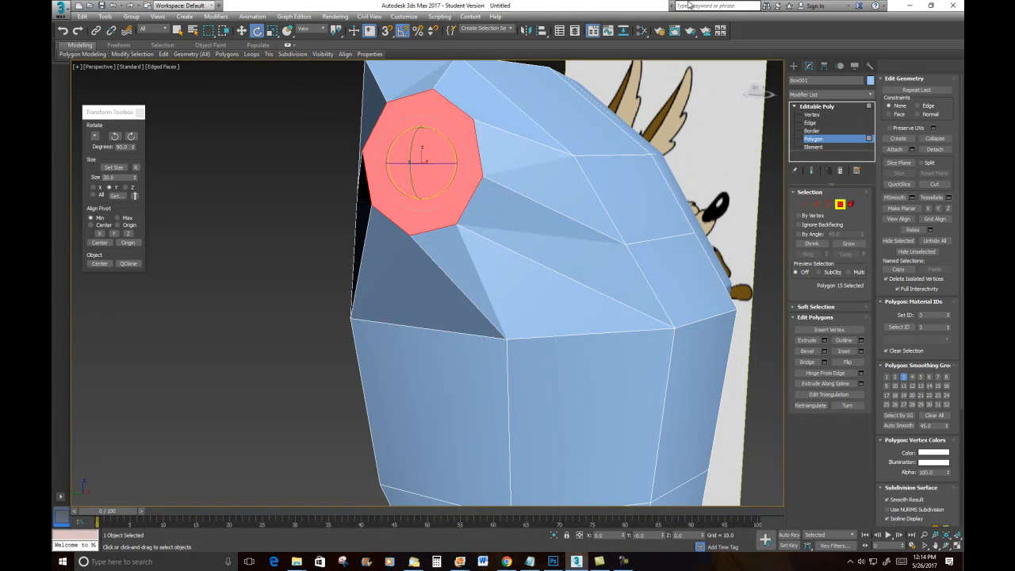
pyautogui.scroll(-8, 677, 172)
pyautogui.keyDown('alt'); pyautogui.moveTo(721, 239); pyautogui.dragTo(659, 208, button='middle'); pyautogui.keyUp('alt')
pyautogui.scroll(5, 677, 156)
pyautogui.moveTo(677, 155); pyautogui.dragTo(632, 195, button='middle')
pyautogui.keyDown('alt'); pyautogui.moveTo(594, 264); pyautogui.dragTo(585, 263, button='middle'); pyautogui.keyUp('alt')
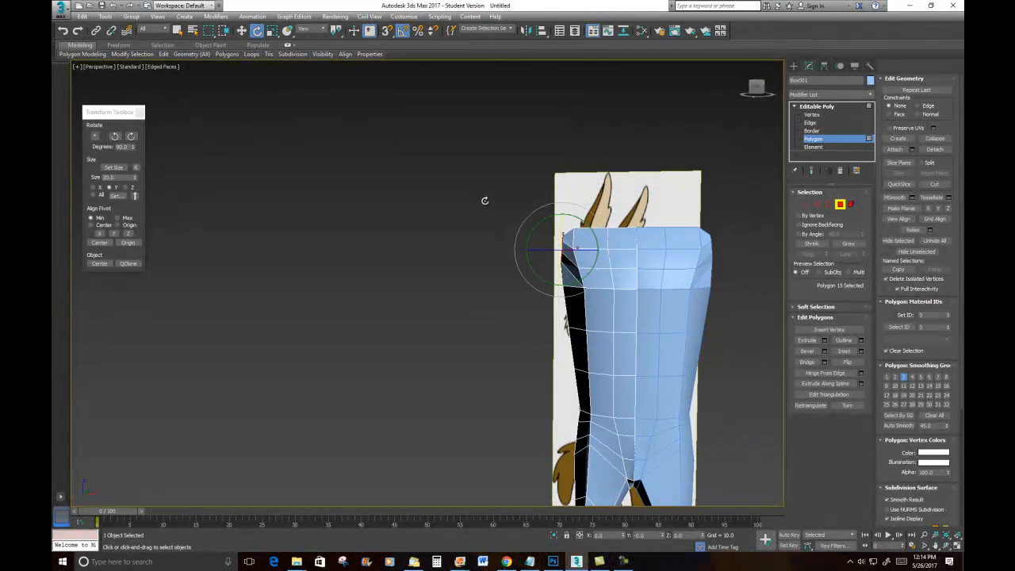
pyautogui.rightClick(435, 268)
pyautogui.click(419, 294)
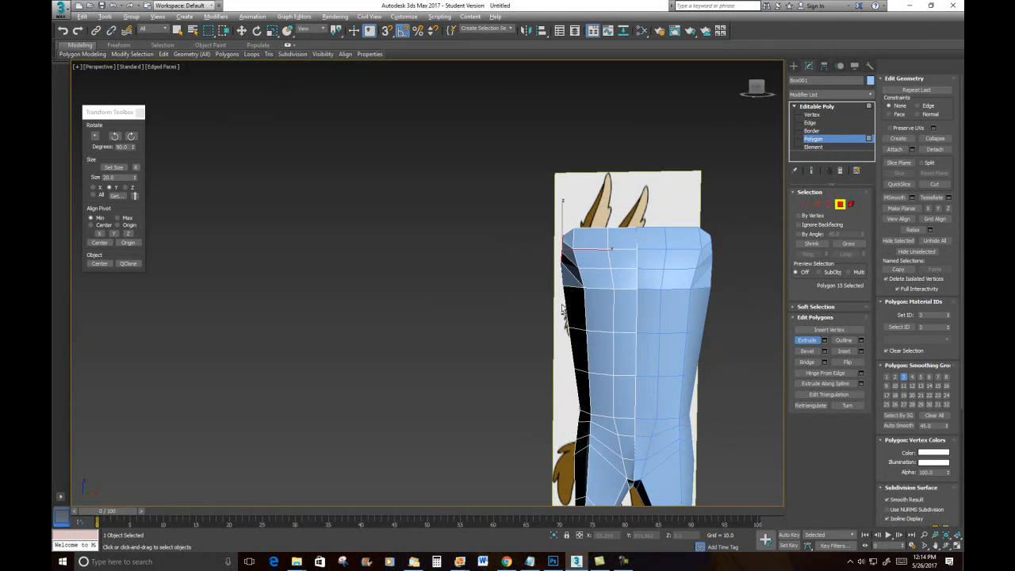
pyautogui.keyDown('alt'); pyautogui.moveTo(561, 306); pyautogui.dragTo(616, 302, button='middle'); pyautogui.keyUp('alt')
pyautogui.moveTo(556, 242)
pyautogui.mouseDown()
pyautogui.moveTo(548, 232)
pyautogui.moveTo(558, 244)
pyautogui.mouseUp()
# - Rotate the stub's end face downward and move it down and outward to form a sloping upper arm
pyautogui.keyDown('alt'); pyautogui.moveTo(620, 316); pyautogui.dragTo(589, 313, button='middle'); pyautogui.keyUp('alt')
pyautogui.click(256, 30)
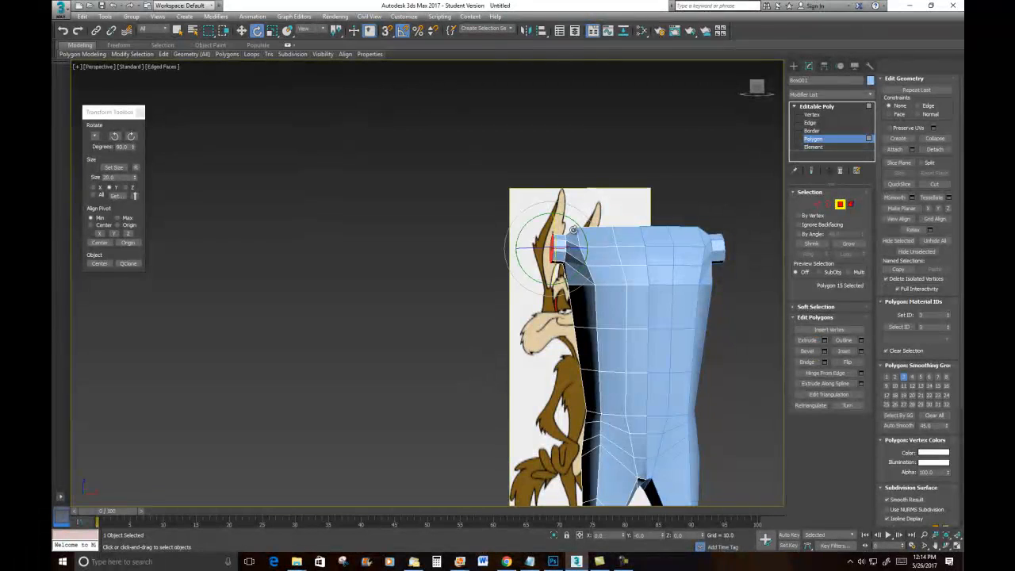
pyautogui.moveTo(539, 215); pyautogui.dragTo(525, 243)
pyautogui.press('w')
pyautogui.moveTo(551, 218); pyautogui.dragTo(517, 299)
# - Shorten the upper arm by moving its end face back toward the shoulder, and adjust the face's rotation slightly
pyautogui.keyDown('alt'); pyautogui.moveTo(667, 291); pyautogui.dragTo(653, 284, button='middle'); pyautogui.keyUp('alt')
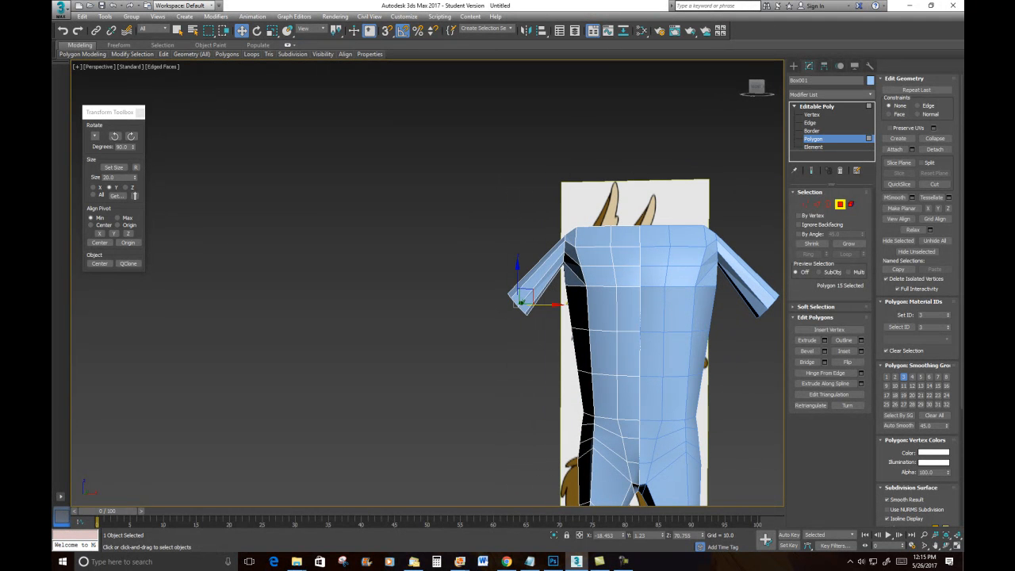
pyautogui.keyDown('alt'); pyautogui.moveTo(721, 247); pyautogui.dragTo(672, 307, button='middle'); pyautogui.keyUp('alt')
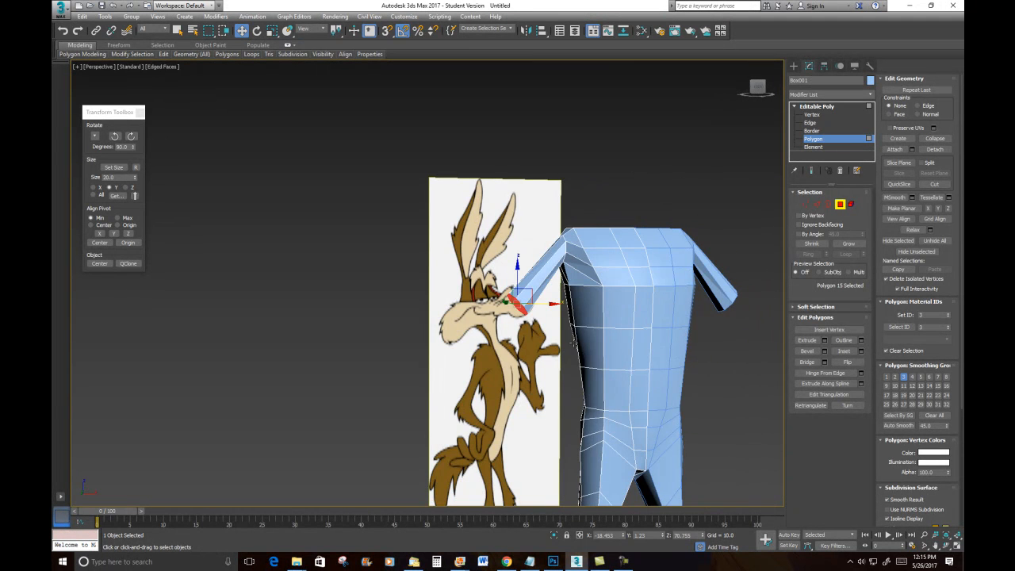
pyautogui.keyDown('alt'); pyautogui.moveTo(609, 302); pyautogui.dragTo(599, 295, button='middle'); pyautogui.keyUp('alt')
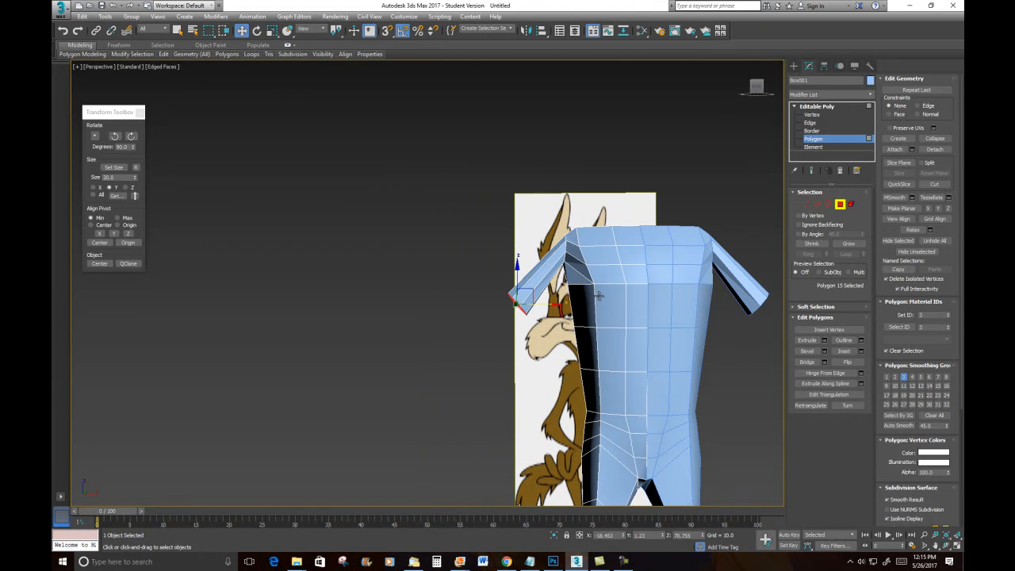
pyautogui.moveTo(530, 290); pyautogui.dragTo(544, 279)
pyautogui.keyDown('alt'); pyautogui.moveTo(583, 277); pyautogui.dragTo(596, 275, button='middle'); pyautogui.keyUp('alt')
pyautogui.click(256, 31)
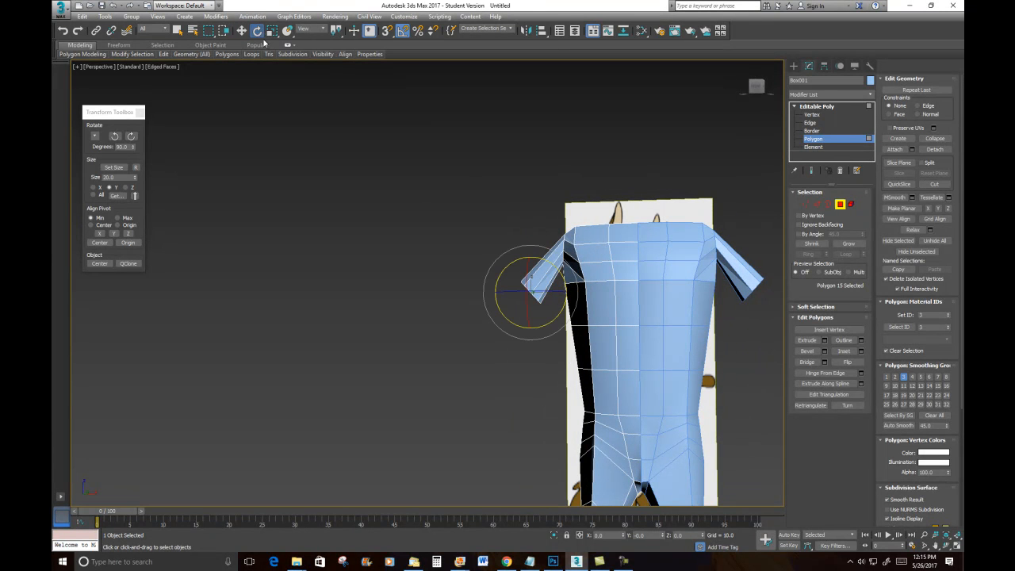
pyautogui.moveTo(511, 263); pyautogui.dragTo(511, 265)
# - Extrude the upper arm's end face farther along the arm's direction to create the forearm
pyautogui.scroll(-5, 728, 312)
pyautogui.keyDown('alt'); pyautogui.moveTo(652, 223); pyautogui.dragTo(643, 203, button='middle'); pyautogui.keyUp('alt')
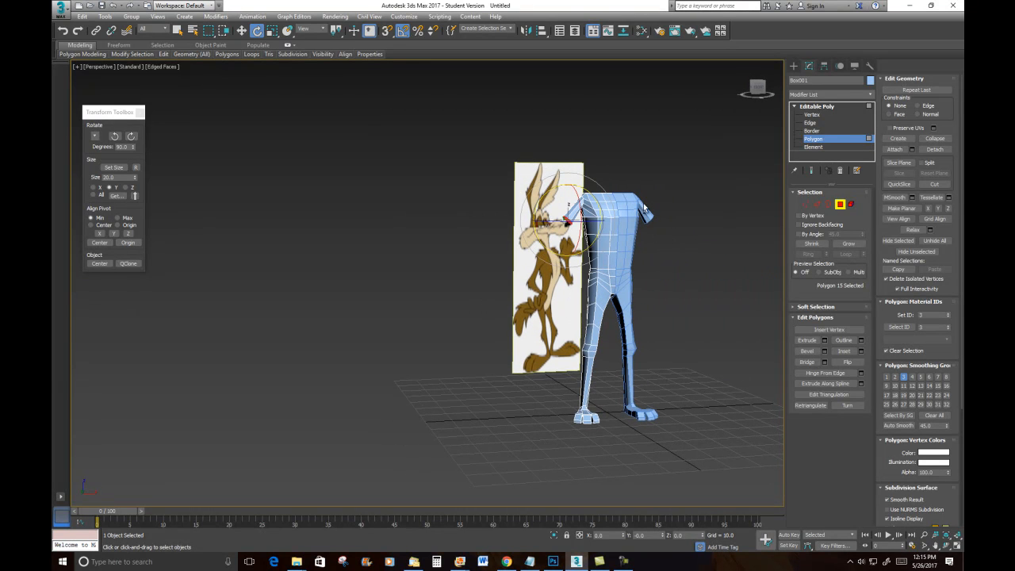
pyautogui.scroll(5, 614, 243)
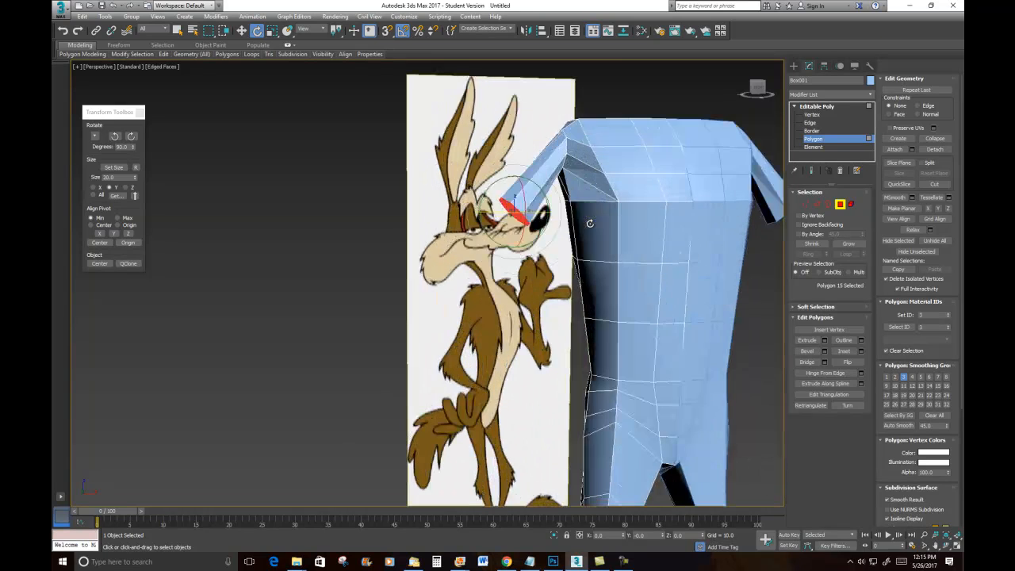
pyautogui.rightClick(506, 214)
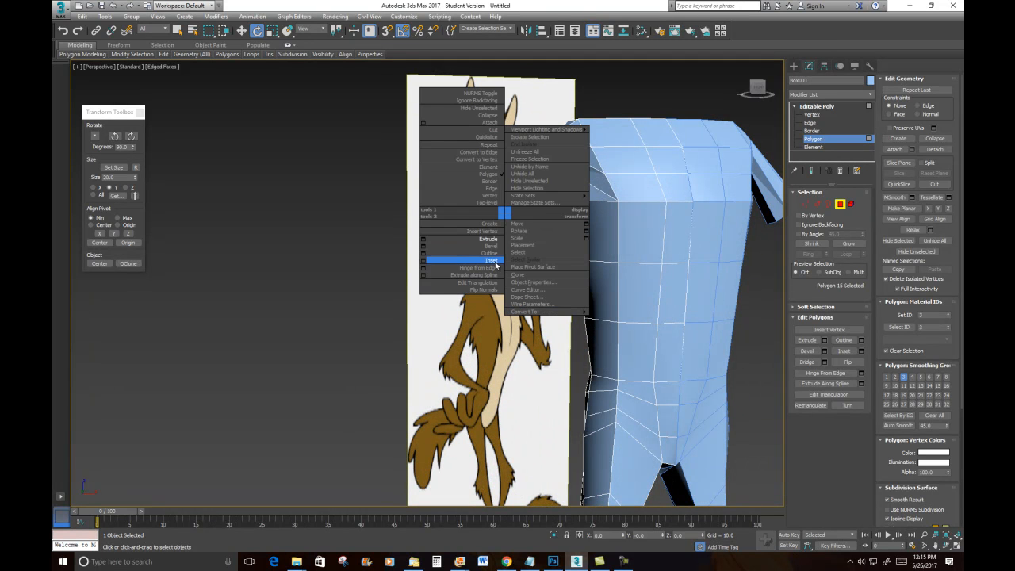
pyautogui.click(488, 239)
pyautogui.moveTo(524, 209); pyautogui.dragTo(550, 138)
pyautogui.scroll(-5, 615, 246)
pyautogui.keyDown('alt'); pyautogui.moveTo(585, 259); pyautogui.dragTo(558, 222, button='middle'); pyautogui.keyUp('alt')
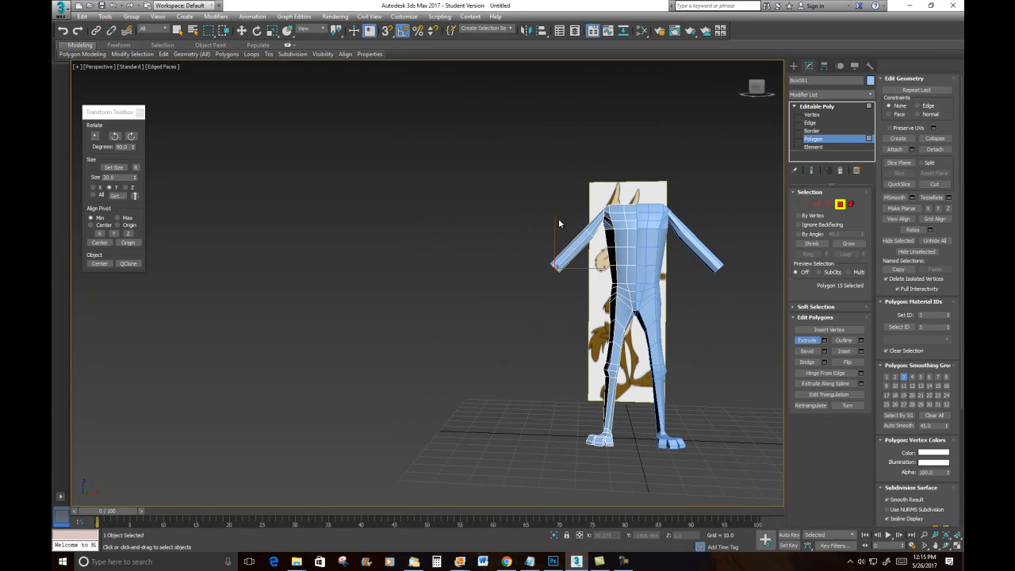
# - Move the arm's end face farther down and outward to lengthen the forearm, and scale it down to taper the wrist
pyautogui.click(242, 30)
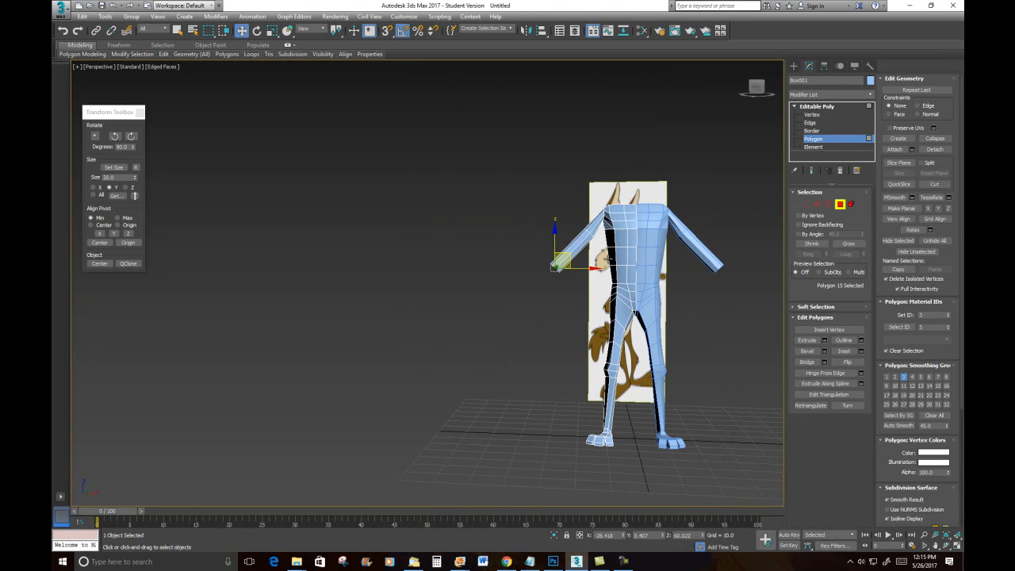
pyautogui.moveTo(563, 260); pyautogui.dragTo(543, 296)
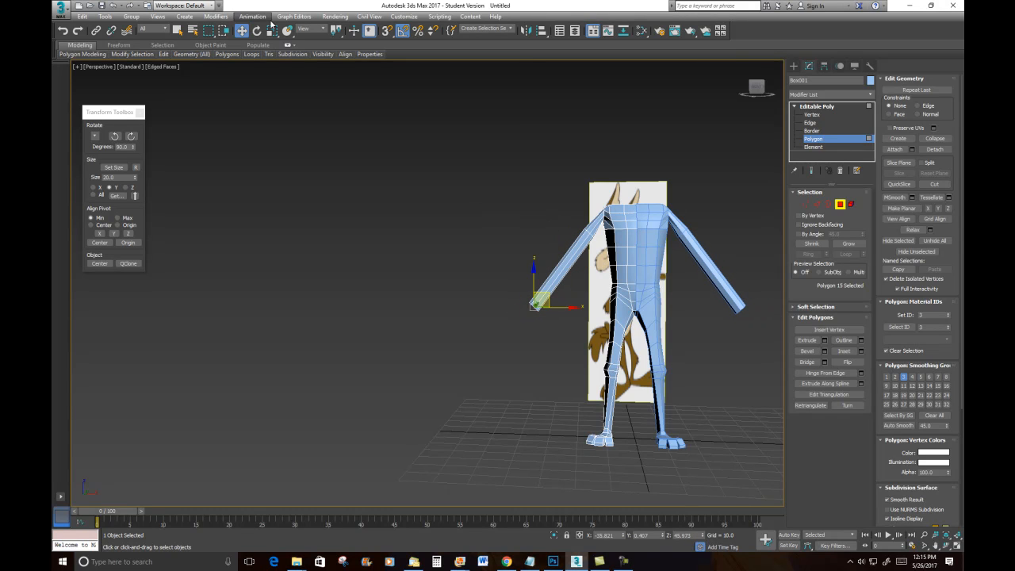
pyautogui.click(272, 30)
pyautogui.moveTo(541, 300); pyautogui.dragTo(543, 349)
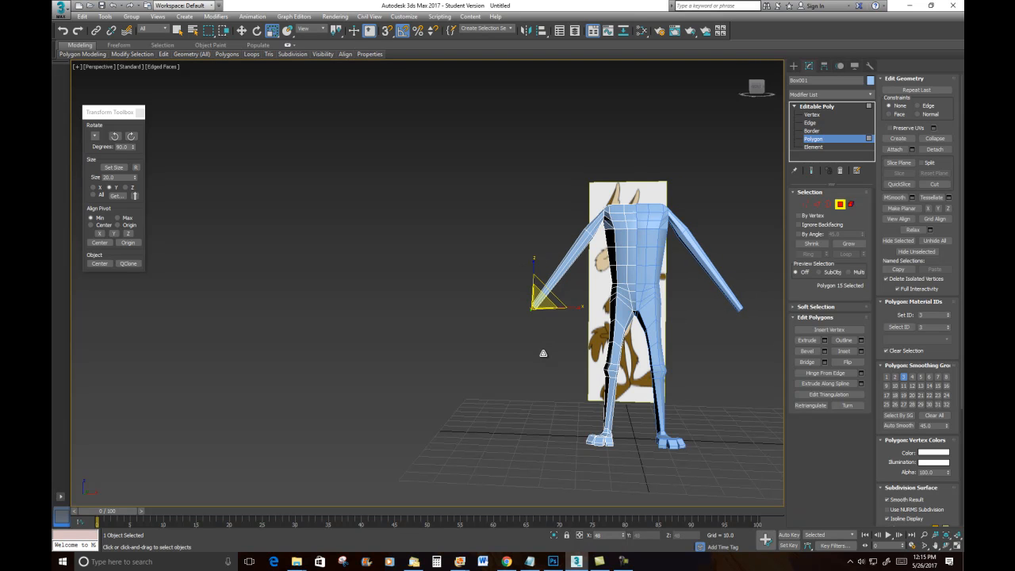
# - Move the two vertices under the shoulder joint down toward the torso to form an armpit, and shift the torso vertex below inward
pyautogui.moveTo(547, 227)
pyautogui.keyDown('alt'); pyautogui.mouseDown(button='middle')
pyautogui.moveTo(592, 213)
pyautogui.moveTo(556, 208)
pyautogui.mouseUp(button='middle'); pyautogui.keyUp('alt')
pyautogui.scroll(5, 592, 213)
pyautogui.scroll(4, 608, 220)
pyautogui.scroll(-3, 487, 188)
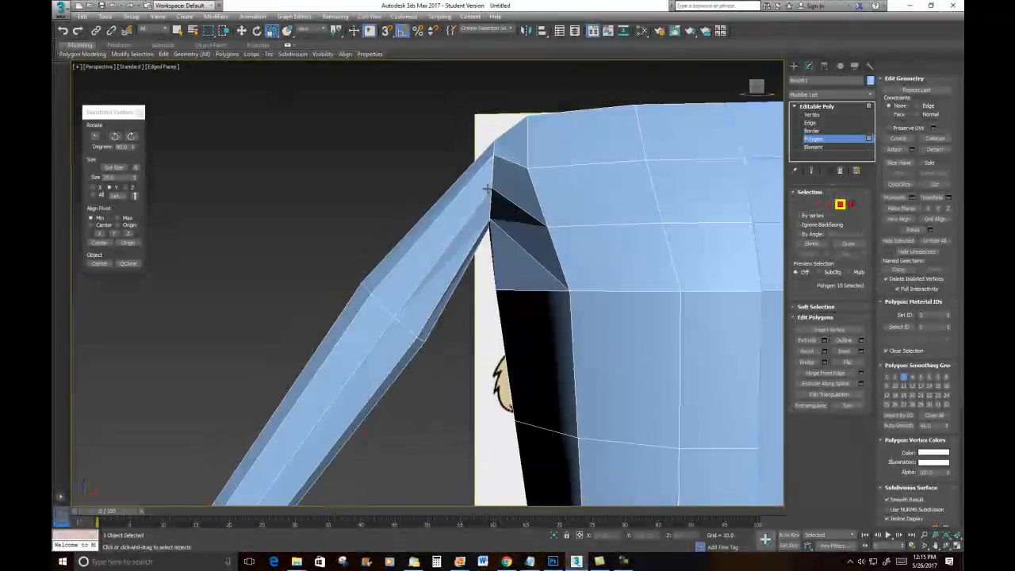
pyautogui.keyDown('alt'); pyautogui.moveTo(497, 191); pyautogui.dragTo(493, 192, button='middle'); pyautogui.keyUp('alt')
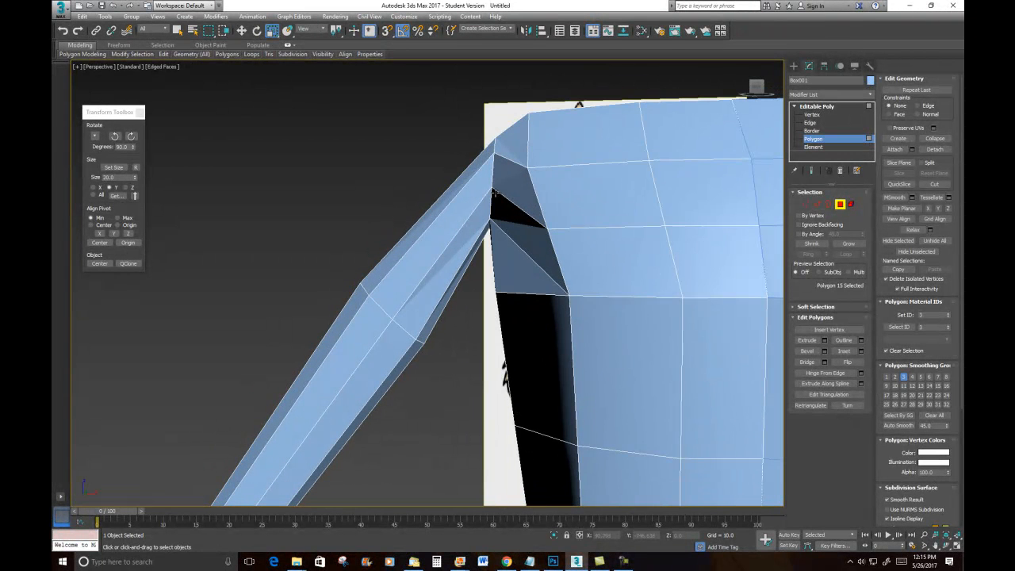
pyautogui.click(807, 205)
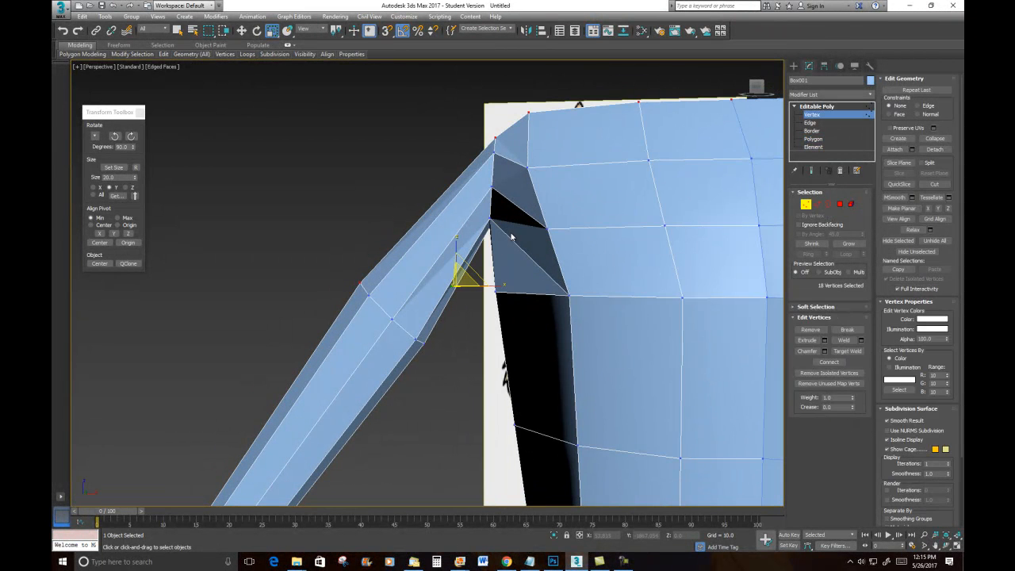
pyautogui.click(498, 215)
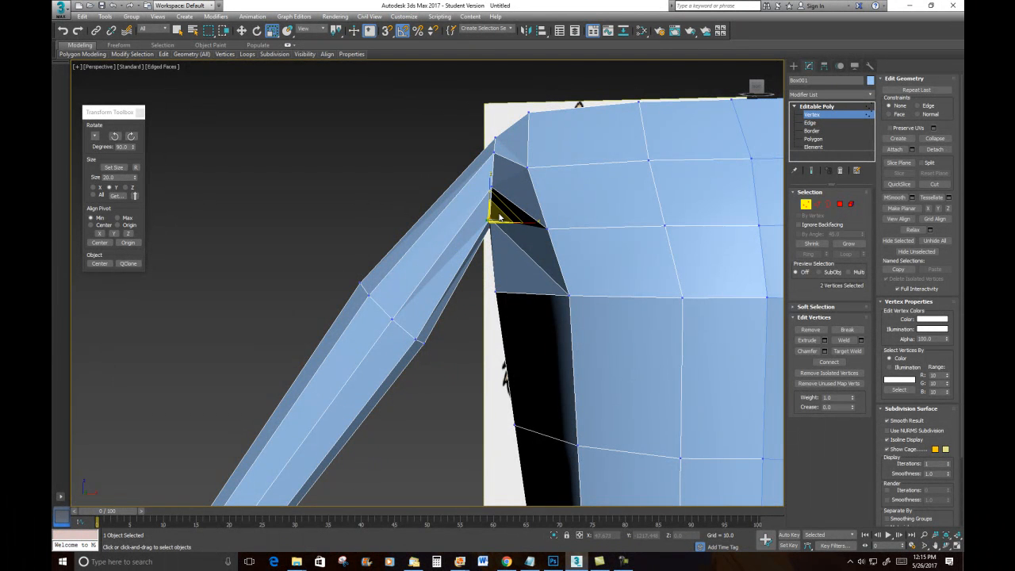
pyautogui.press('w')
pyautogui.moveTo(489, 198); pyautogui.dragTo(527, 268)
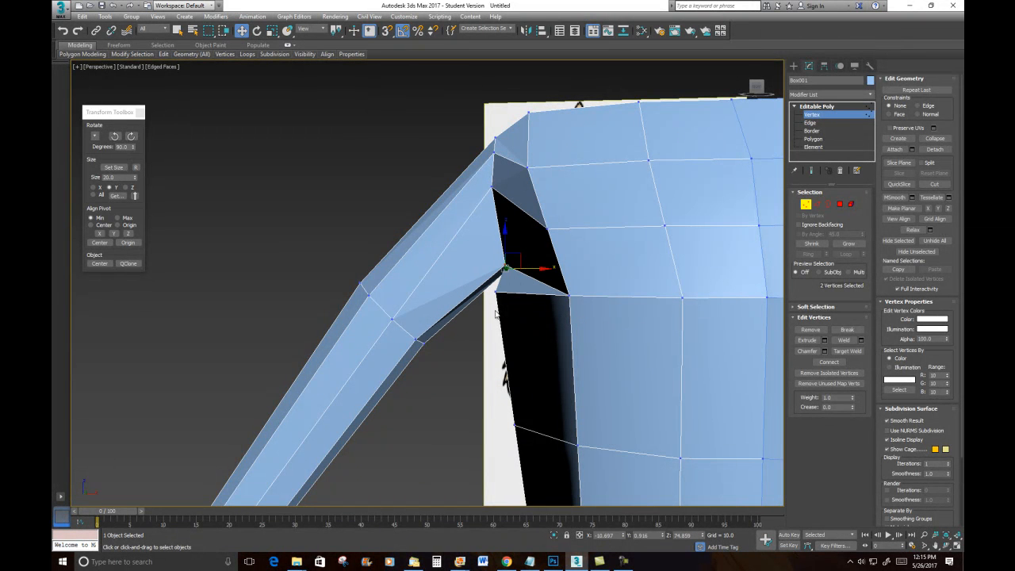
pyautogui.click(498, 290)
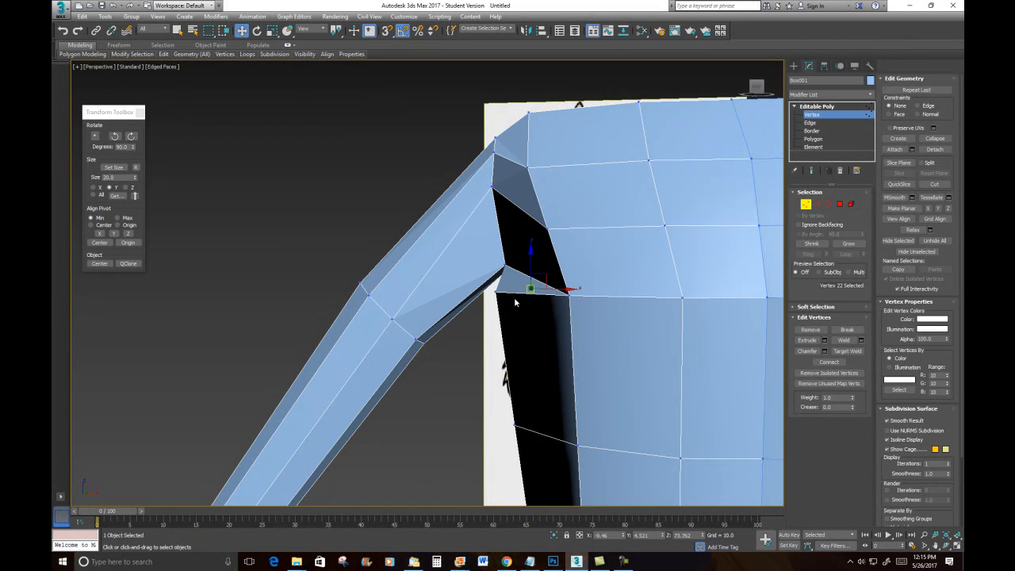
pyautogui.moveTo(526, 291); pyautogui.dragTo(558, 291)
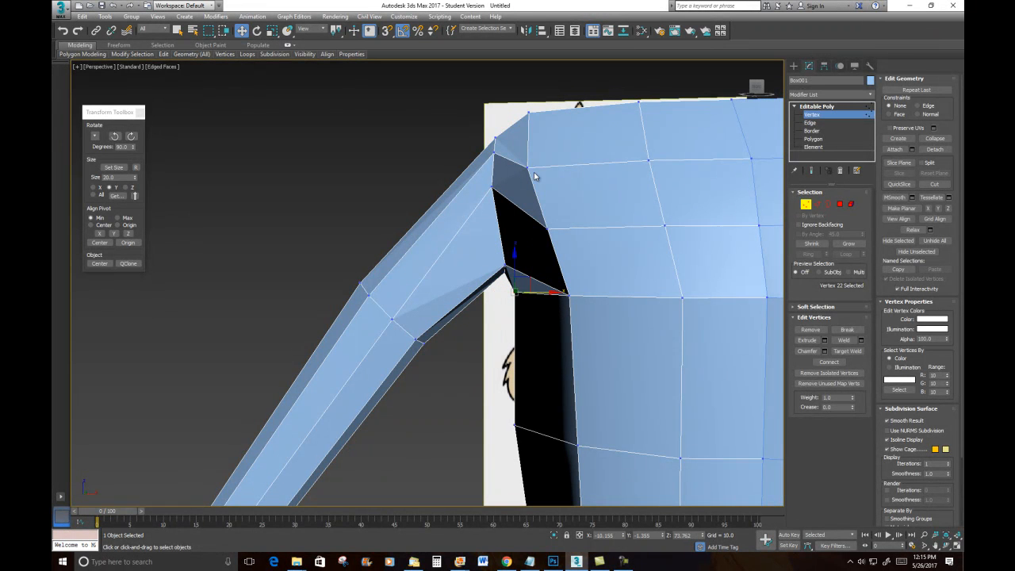
# - Lower the front vertices where the arm meets the shoulder and adjust their depth to even out the shoulder joint
pyautogui.click(490, 187)
pyautogui.moveTo(521, 199); pyautogui.dragTo(529, 230)
pyautogui.click(493, 151)
pyautogui.moveTo(494, 125); pyautogui.dragTo(494, 150)
pyautogui.keyDown('alt'); pyautogui.moveTo(568, 222); pyautogui.dragTo(716, 235, button='middle'); pyautogui.keyUp('alt')
pyautogui.moveTo(523, 185); pyautogui.dragTo(538, 185)
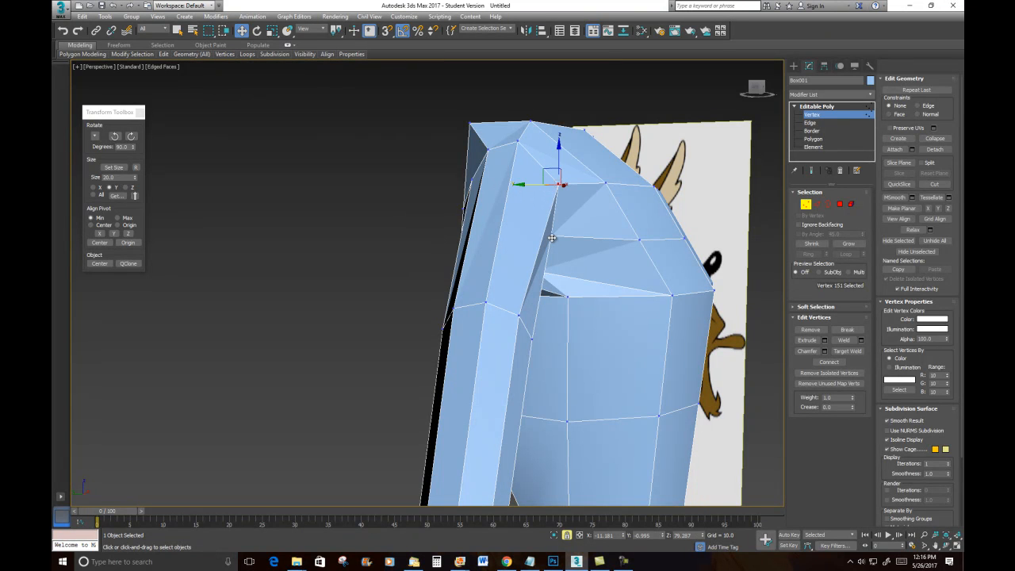
pyautogui.click(554, 236)
pyautogui.moveTo(528, 236); pyautogui.dragTo(541, 236)
# - Reposition the armpit vertex at the underside of the arm to open up the space beneath the joint
pyautogui.keyDown('alt'); pyautogui.moveTo(543, 236); pyautogui.dragTo(567, 204, button='middle'); pyautogui.keyUp('alt')
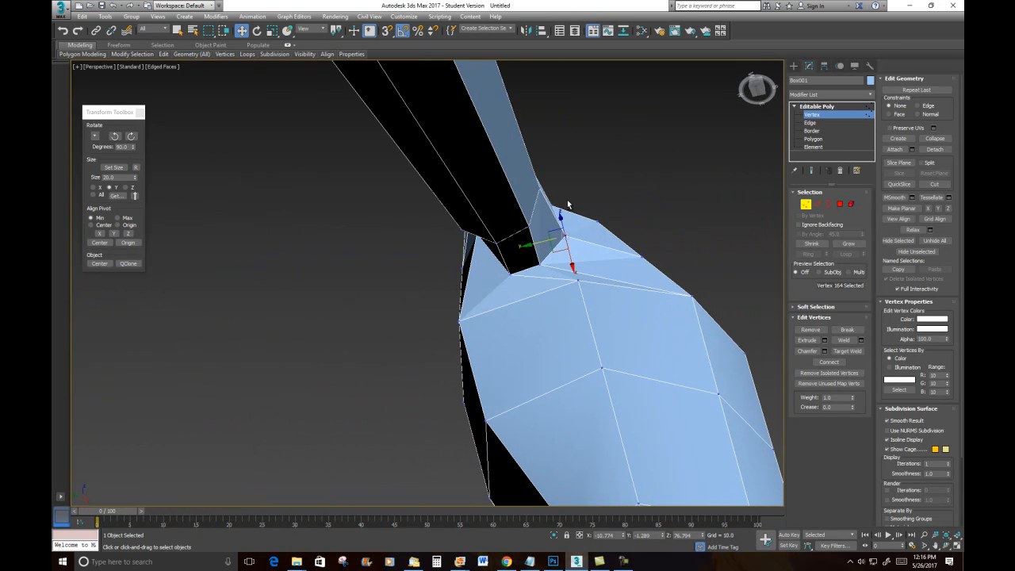
pyautogui.click(538, 264)
pyautogui.moveTo(521, 277)
pyautogui.mouseDown()
pyautogui.moveTo(547, 279)
pyautogui.moveTo(505, 276)
pyautogui.moveTo(536, 289)
pyautogui.moveTo(515, 292)
pyautogui.mouseUp()
pyautogui.click(509, 274)
pyautogui.click(574, 282)
# - Lower the back vertices of the shoulder joint and shift them toward the torso to even out the rear armpit
pyautogui.keyDown('alt'); pyautogui.moveTo(520, 273); pyautogui.dragTo(599, 213, button='middle'); pyautogui.keyUp('alt')
pyautogui.click(547, 176)
pyautogui.moveTo(548, 162); pyautogui.dragTo(546, 228)
pyautogui.keyDown('alt'); pyautogui.moveTo(542, 287); pyautogui.dragTo(578, 305, button='middle'); pyautogui.keyUp('alt')
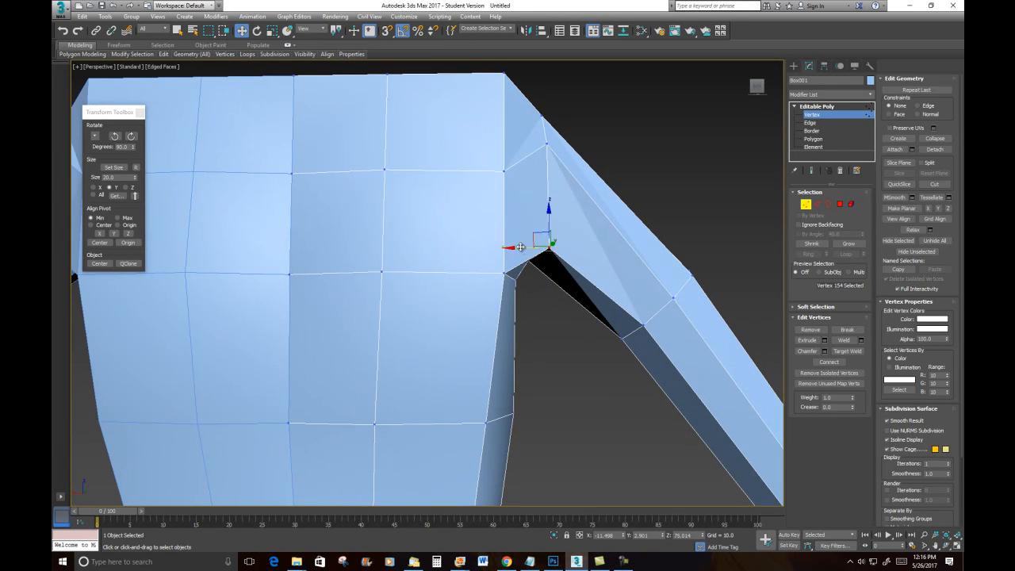
pyautogui.moveTo(520, 246); pyautogui.dragTo(508, 247)
pyautogui.click(546, 145)
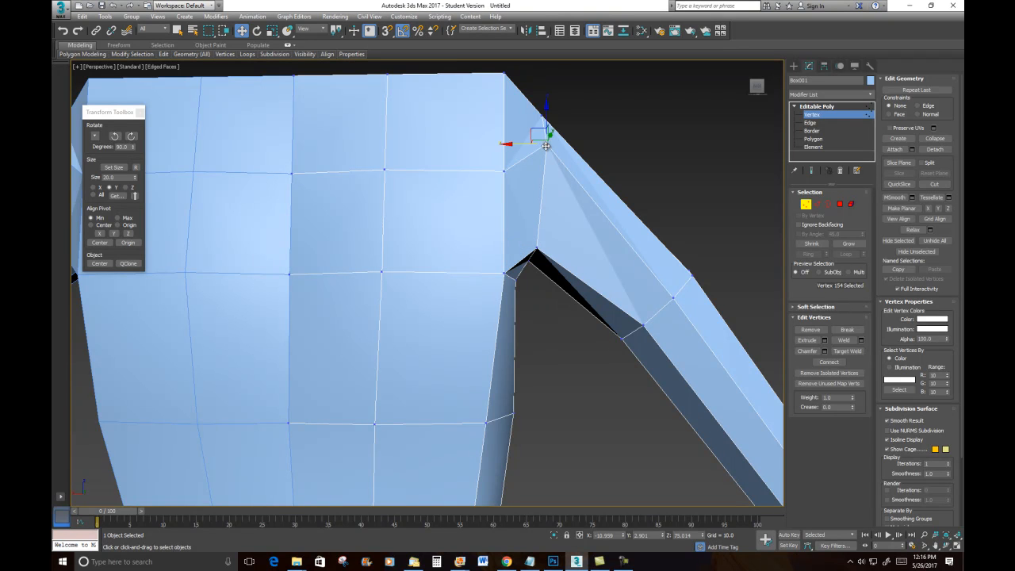
pyautogui.moveTo(546, 116); pyautogui.dragTo(547, 170)
pyautogui.keyDown('alt'); pyautogui.moveTo(547, 169); pyautogui.dragTo(525, 203, button='middle'); pyautogui.keyUp('alt')
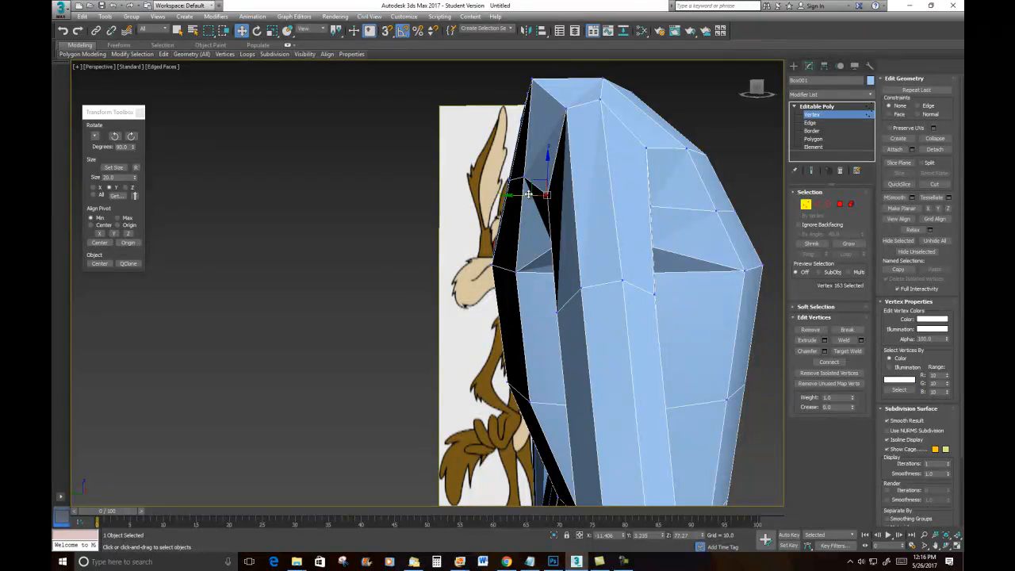
pyautogui.moveTo(509, 193); pyautogui.dragTo(506, 190)
# - Select the row of three upper-back vertices and move them slightly backward to round the back
pyautogui.keyDown('alt'); pyautogui.moveTo(531, 173); pyautogui.dragTo(479, 178, button='middle'); pyautogui.keyUp('alt')
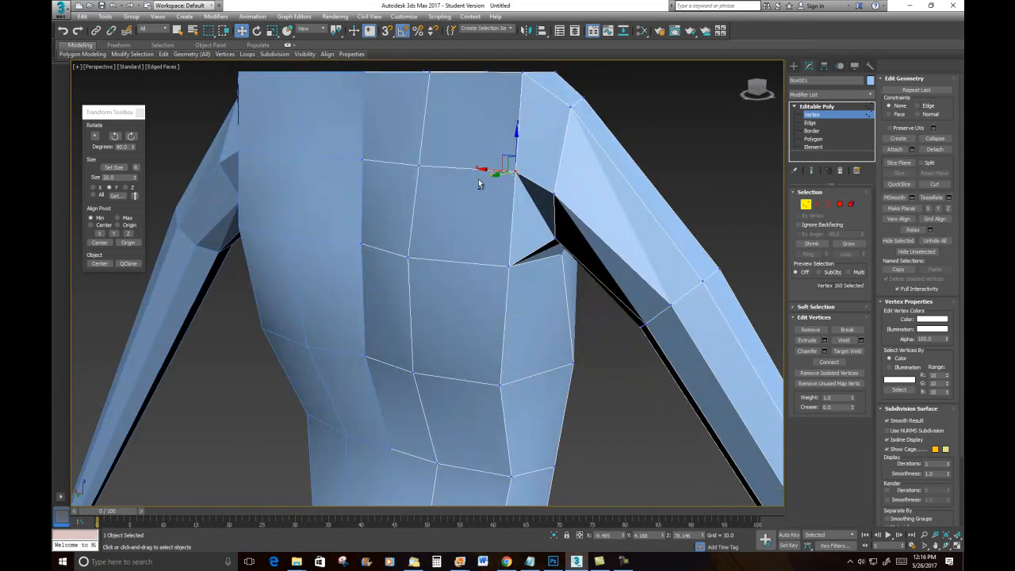
pyautogui.keyDown('ctrl'); pyautogui.click(414, 166); pyautogui.keyUp('ctrl')
pyautogui.keyDown('ctrl'); pyautogui.click(359, 164); pyautogui.keyUp('ctrl')
pyautogui.keyDown('alt'); pyautogui.moveTo(361, 165); pyautogui.dragTo(440, 207, button='middle'); pyautogui.keyUp('alt')
pyautogui.moveTo(398, 164); pyautogui.dragTo(379, 166)
pyautogui.keyDown('alt'); pyautogui.moveTo(415, 157); pyautogui.dragTo(508, 194, button='middle'); pyautogui.keyUp('alt')
# - Select the ring of lengthwise upper-arm edges and connect them to add an edge loop midway along the upper arm
pyautogui.press('2')
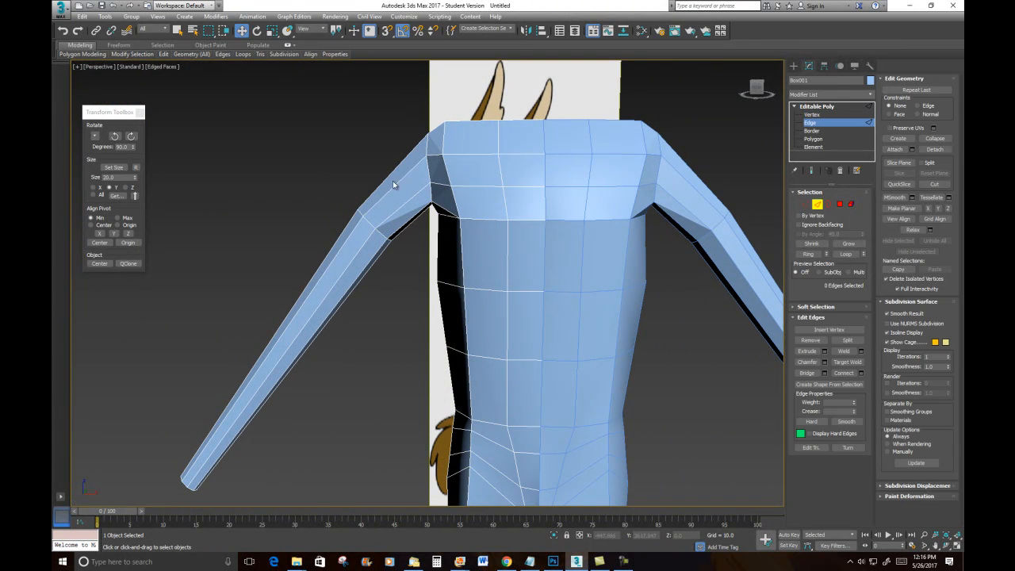
pyautogui.click(396, 183)
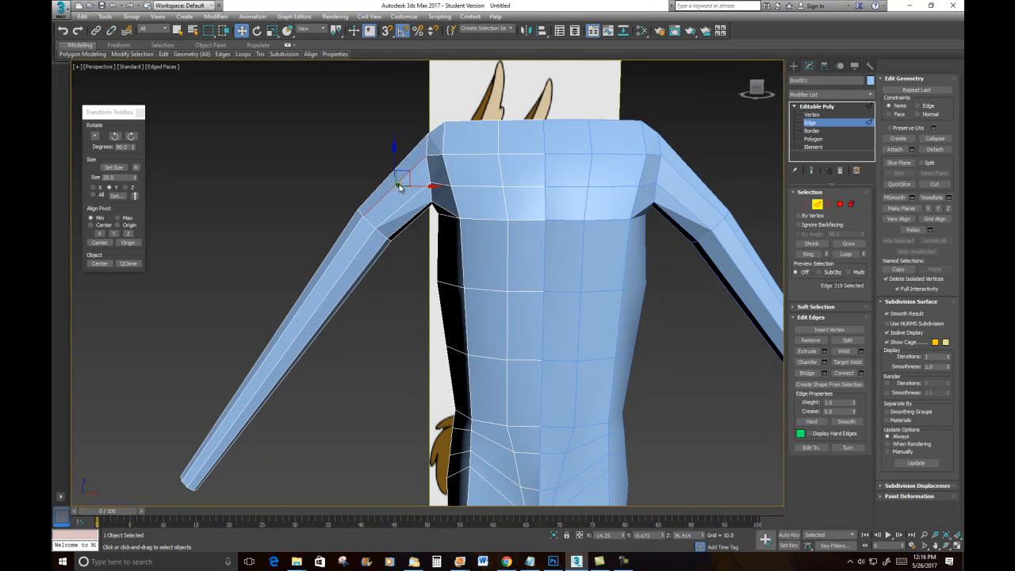
pyautogui.rightClick(399, 187)
pyautogui.click(808, 254)
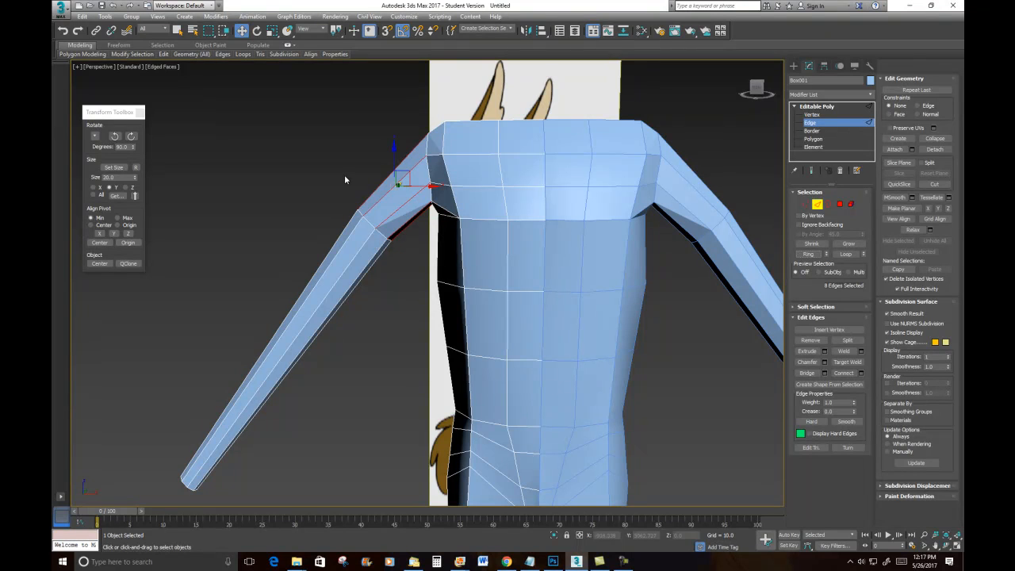
pyautogui.click(397, 181)
pyautogui.click(398, 183)
pyautogui.click(809, 254)
pyautogui.rightClick(396, 116)
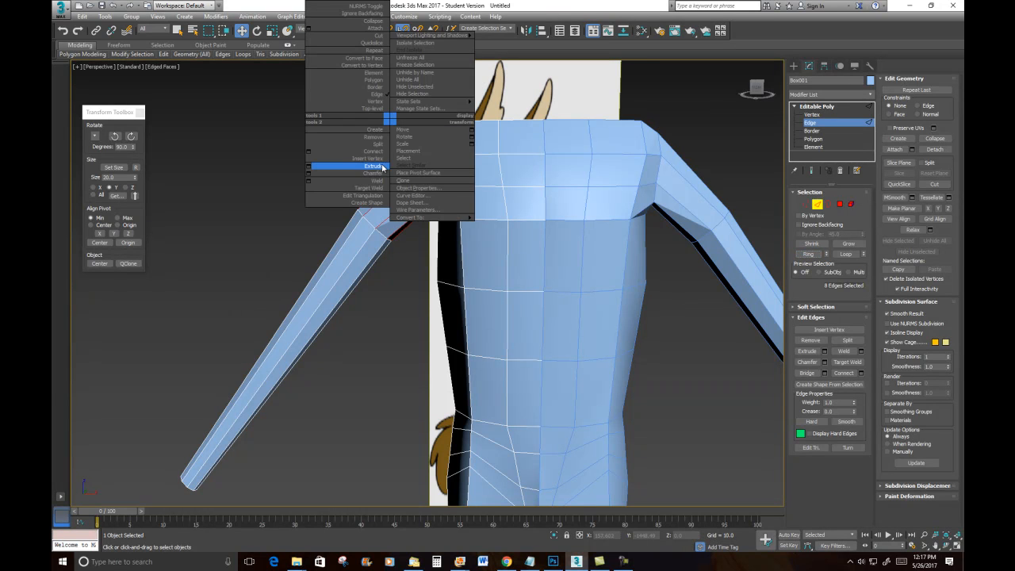
pyautogui.click(384, 153)
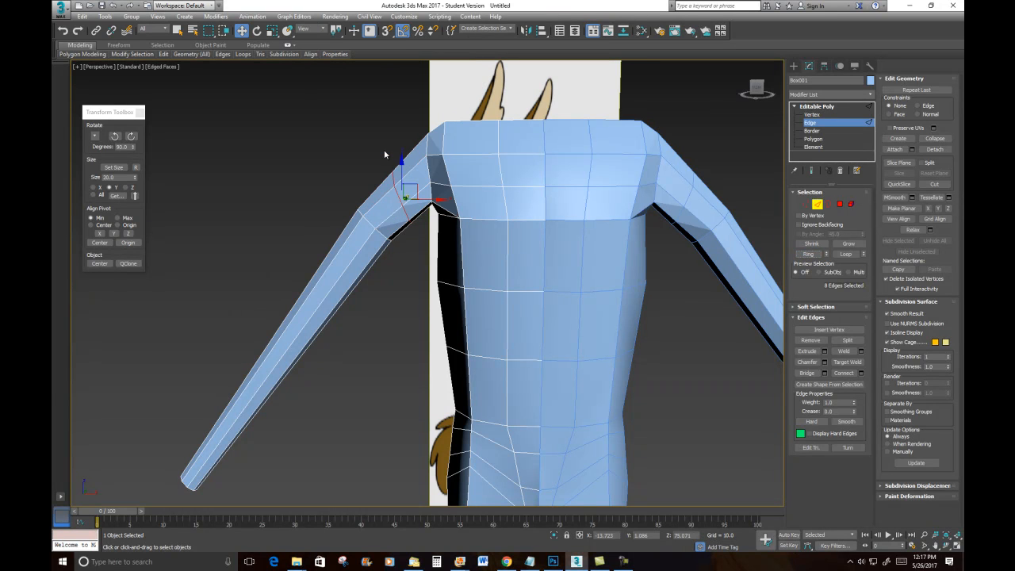
# - Raise the outer vertices of the new arm loop and the shoulder top to round the shoulder, and lift the loop's underside vertices
pyautogui.click(805, 204)
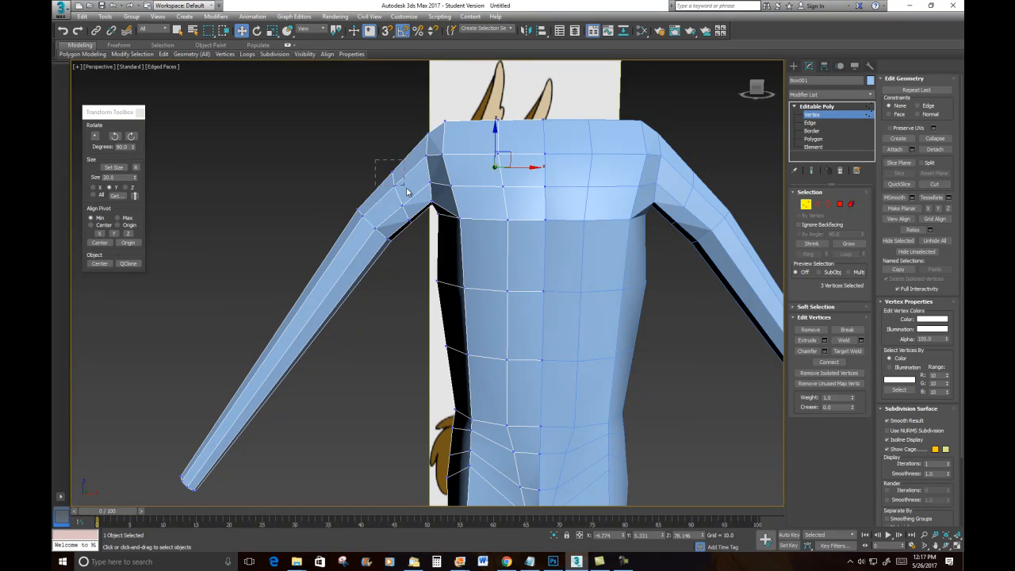
pyautogui.moveTo(408, 196); pyautogui.dragTo(394, 149)
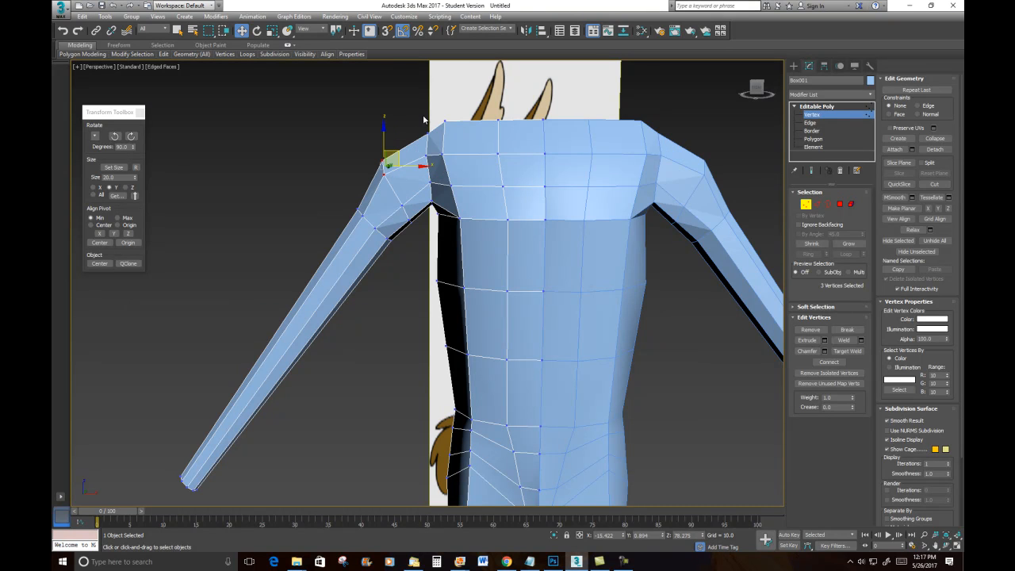
pyautogui.moveTo(435, 174); pyautogui.dragTo(429, 119)
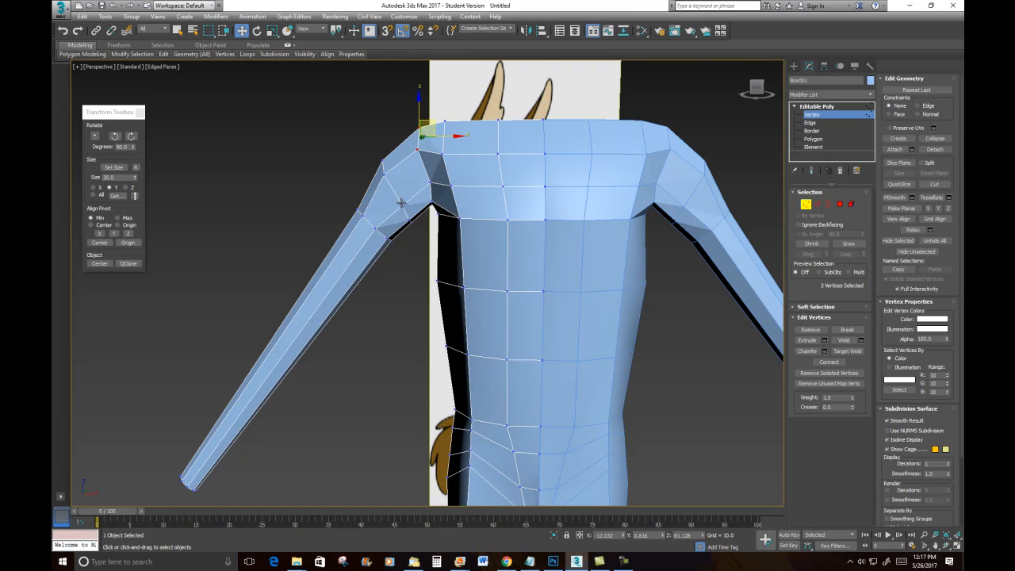
pyautogui.moveTo(424, 213); pyautogui.dragTo(422, 196)
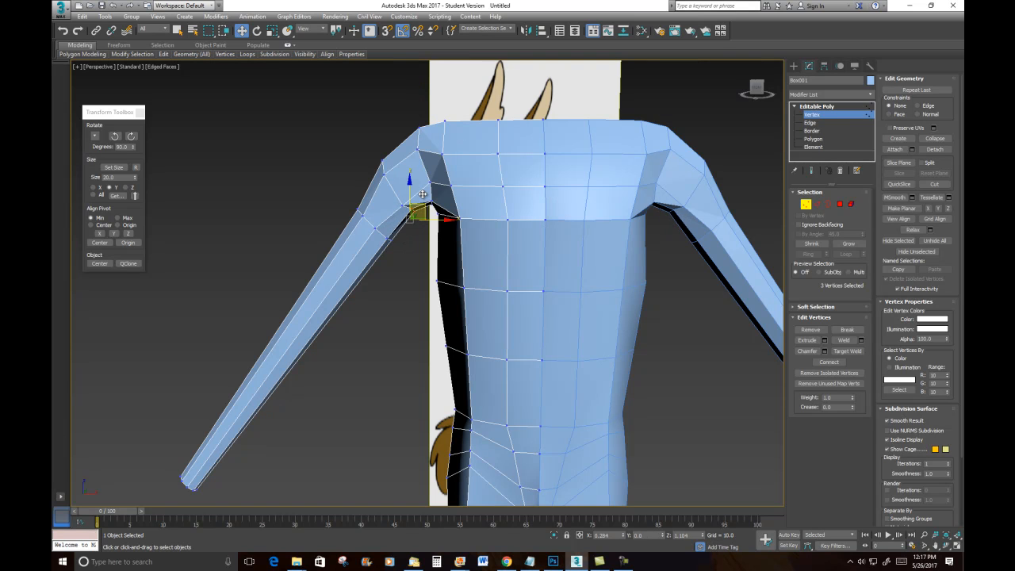
# - Reposition individual front vertices on the upper arm and shoulder to smooth the shape of the joint
pyautogui.click(313, 154)
pyautogui.click(402, 203)
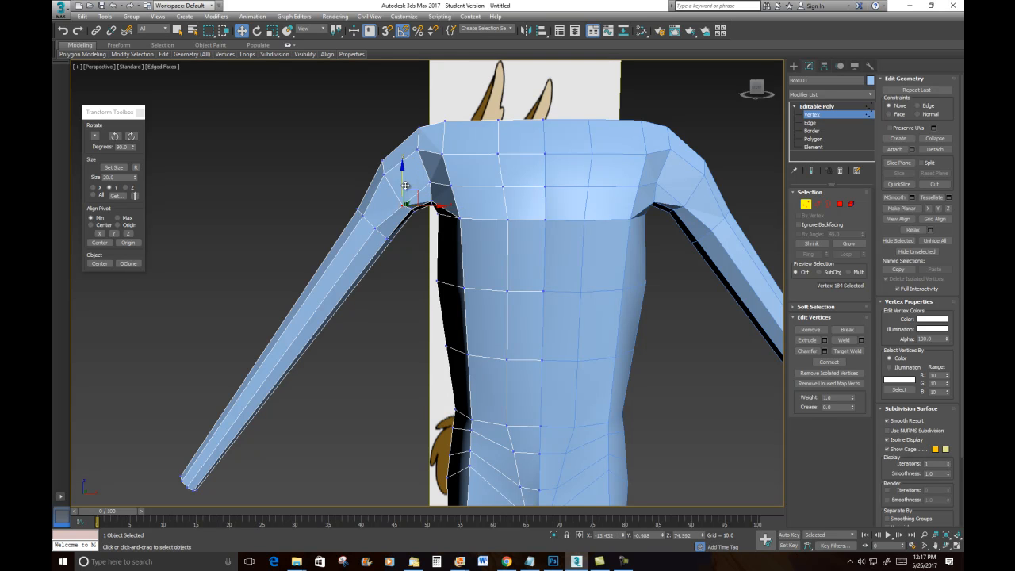
pyautogui.keyDown('alt'); pyautogui.moveTo(379, 182); pyautogui.dragTo(424, 165, button='middle'); pyautogui.keyUp('alt')
pyautogui.scroll(3, 423, 167)
pyautogui.moveTo(377, 226); pyautogui.dragTo(394, 184)
pyautogui.click(377, 124)
pyautogui.moveTo(349, 124); pyautogui.dragTo(388, 115)
pyautogui.scroll(-2, 438, 162)
pyautogui.keyDown('alt'); pyautogui.moveTo(437, 162); pyautogui.dragTo(464, 181, button='middle'); pyautogui.keyUp('alt')
pyautogui.scroll(-4, 417, 177)
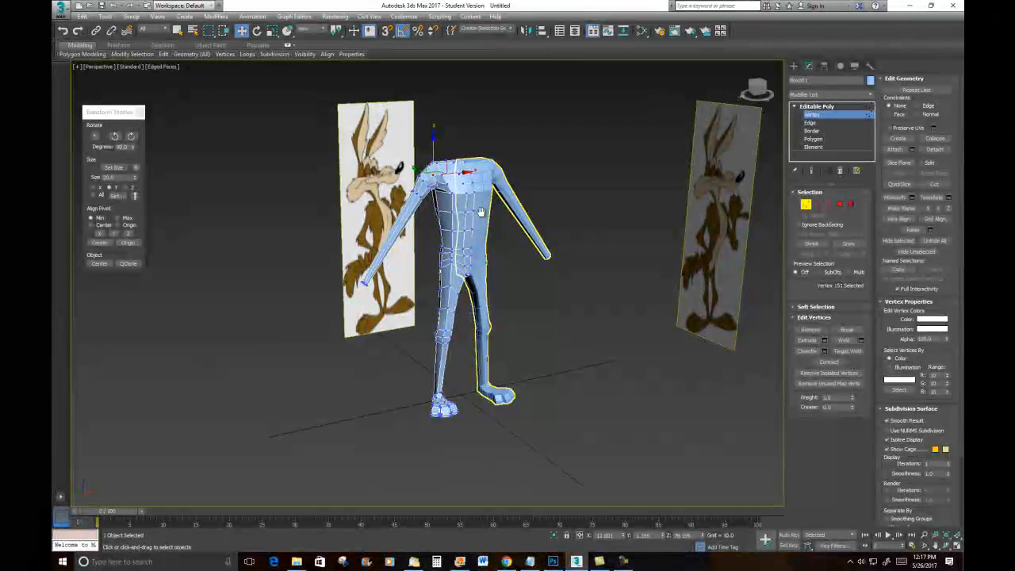